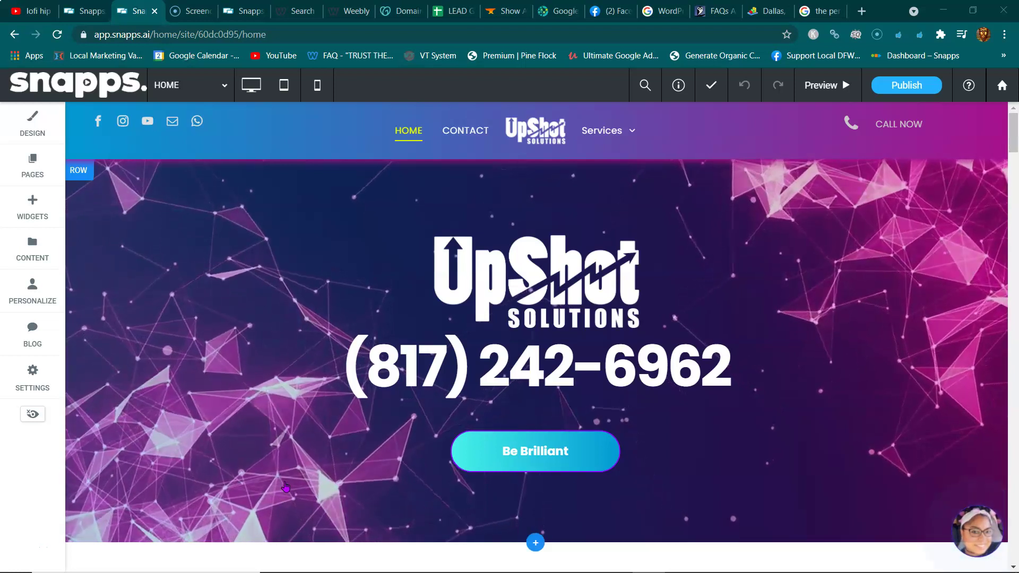
Switch from the Snapps editor to the YouTube tab playing lofi hip hop radio
drag(303, 466, 331, 458)
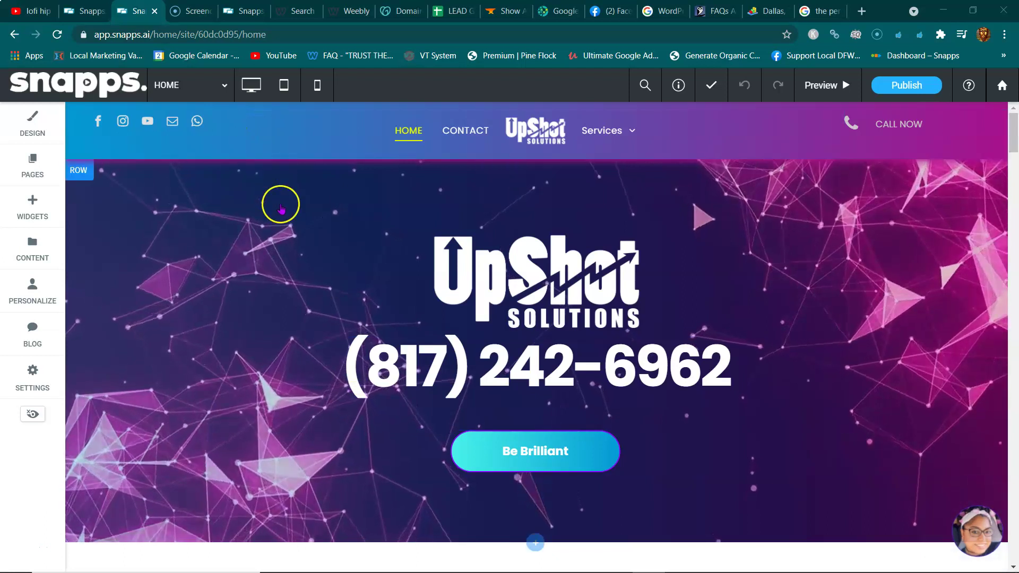
click(29, 16)
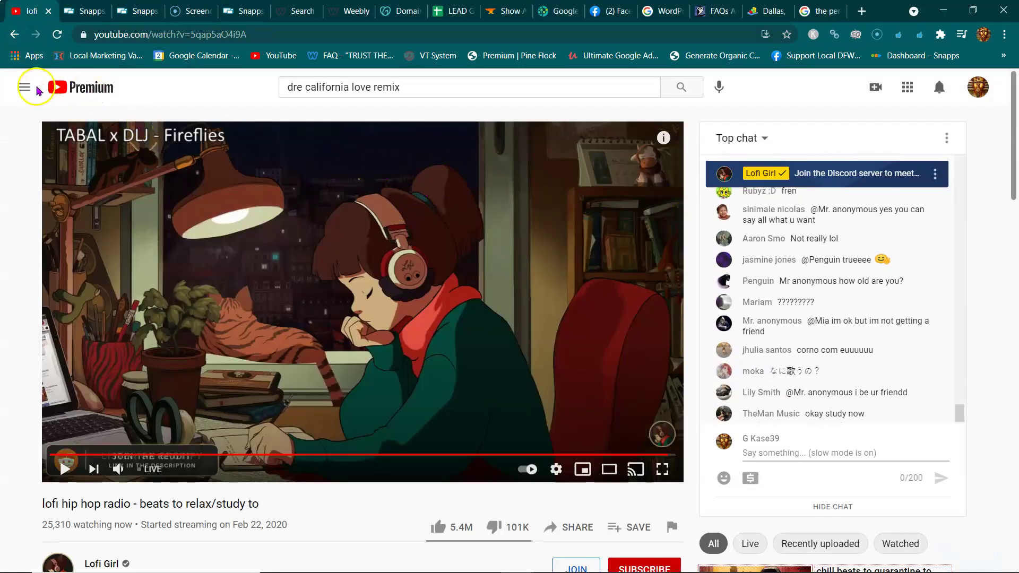
Go to Your videos from the YouTube sidebar to reach the Studio Uploads list
click(23, 87)
scroll(45, 255, down, 1)
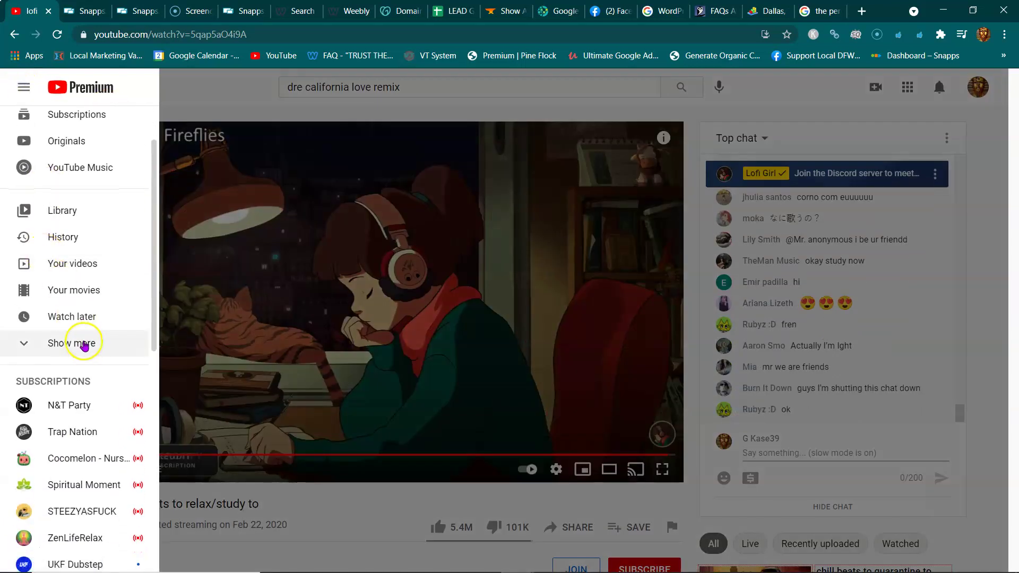
scroll(84, 352, up, 1)
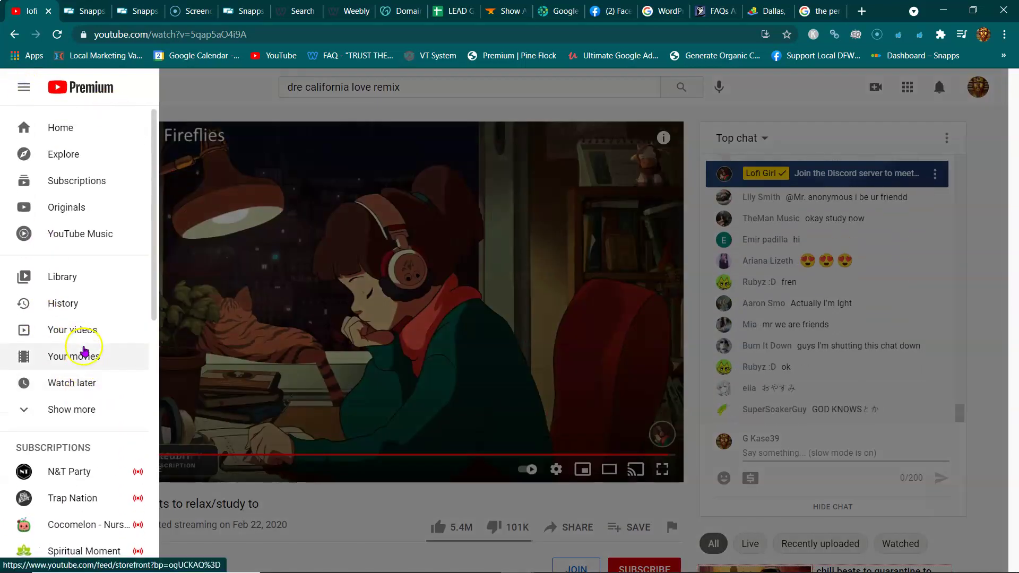
click(83, 335)
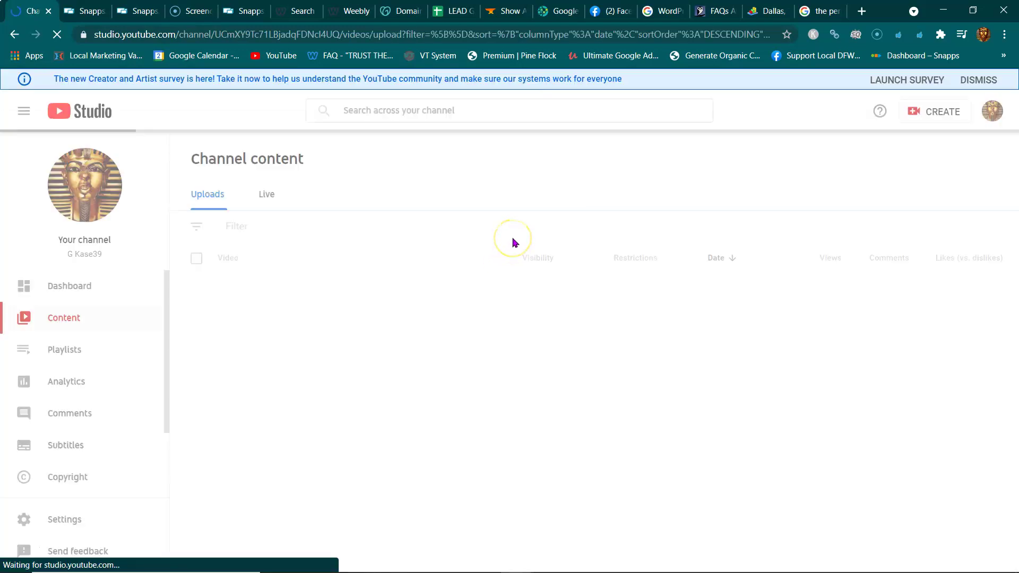
Scroll the Uploads list to Empire Painting DFW and open its Options menu
scroll(510, 237, down, 2)
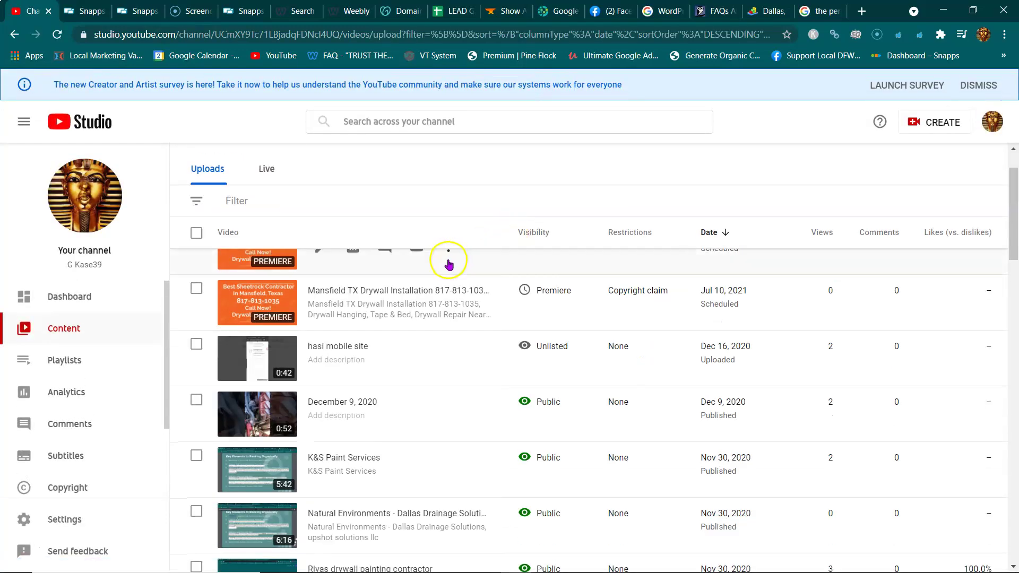
scroll(449, 212, down, 2)
scroll(393, 281, down, 7)
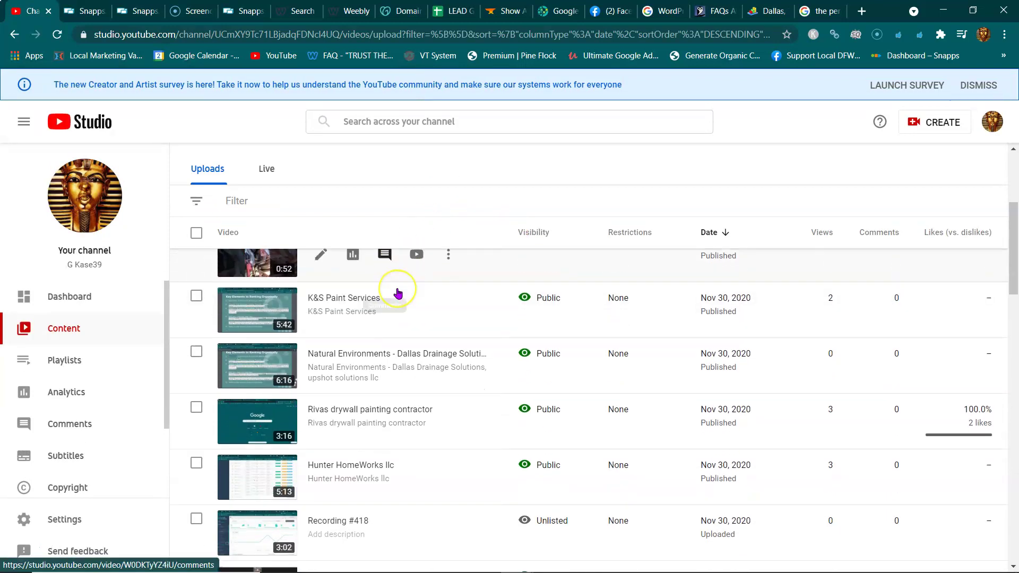
scroll(397, 293, down, 15)
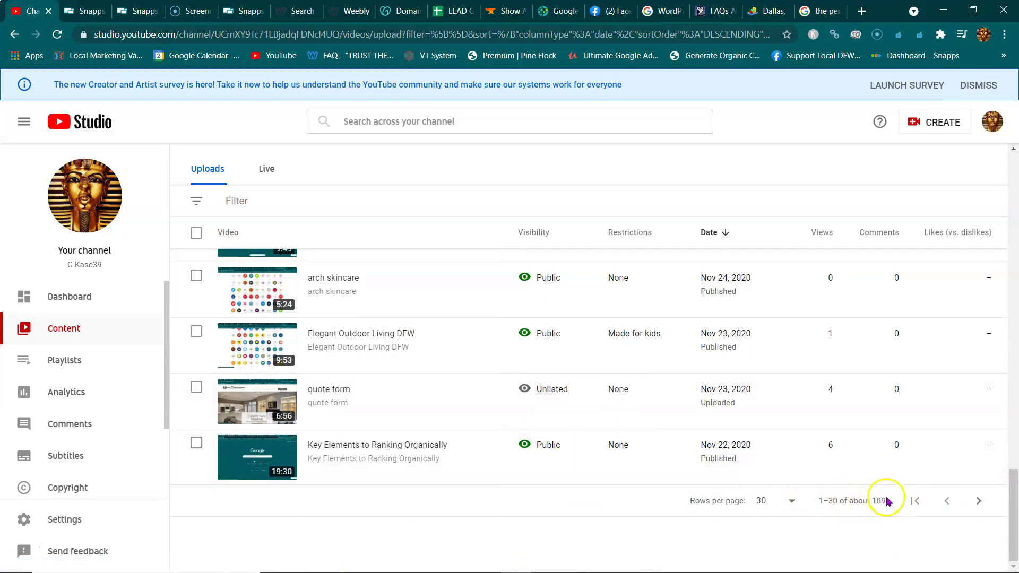
scroll(424, 432, up, 12)
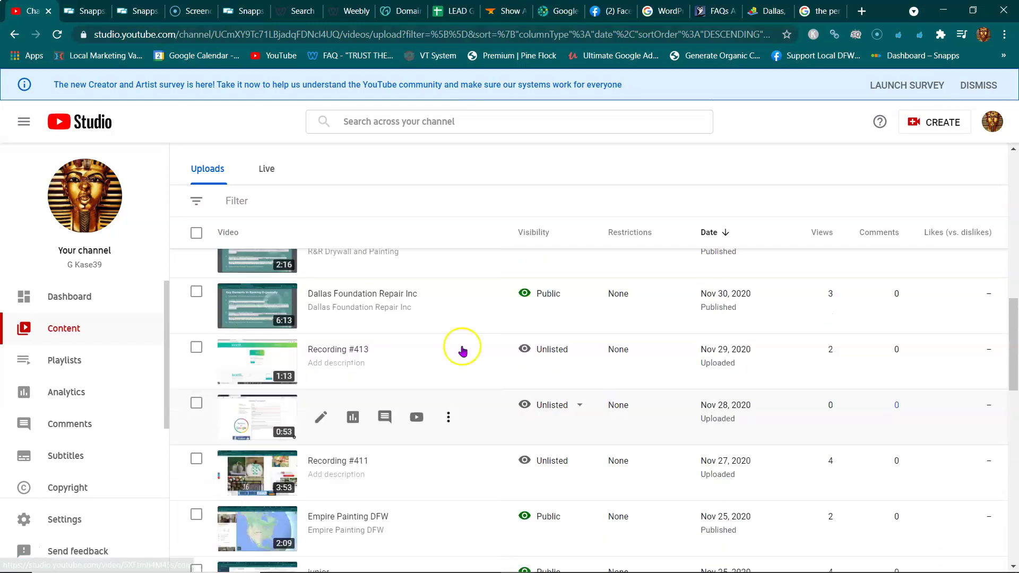
scroll(466, 187, down, 2)
scroll(457, 243, down, 3)
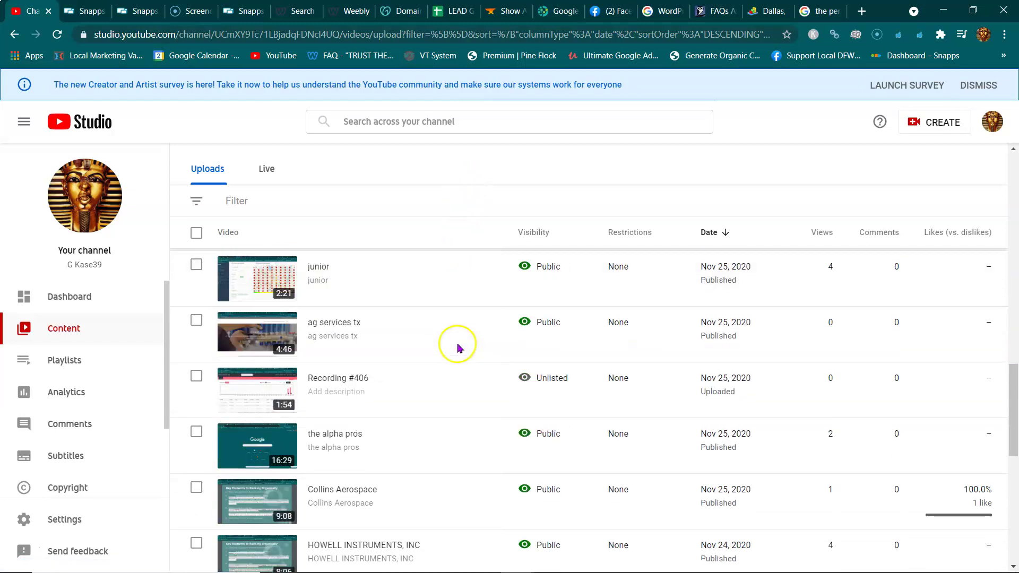
scroll(457, 348, up, 15)
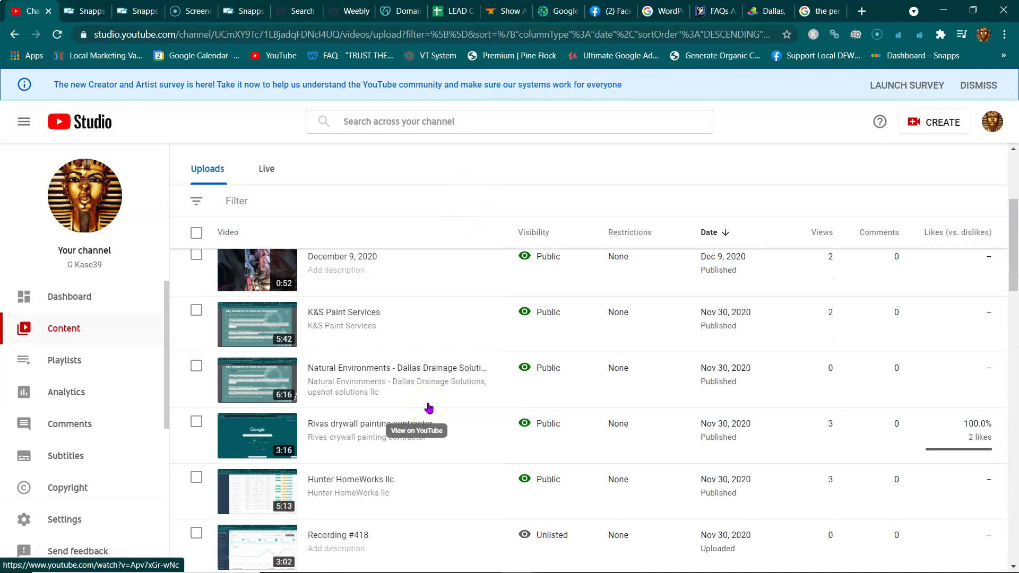
scroll(429, 409, up, 4)
scroll(429, 408, down, 7)
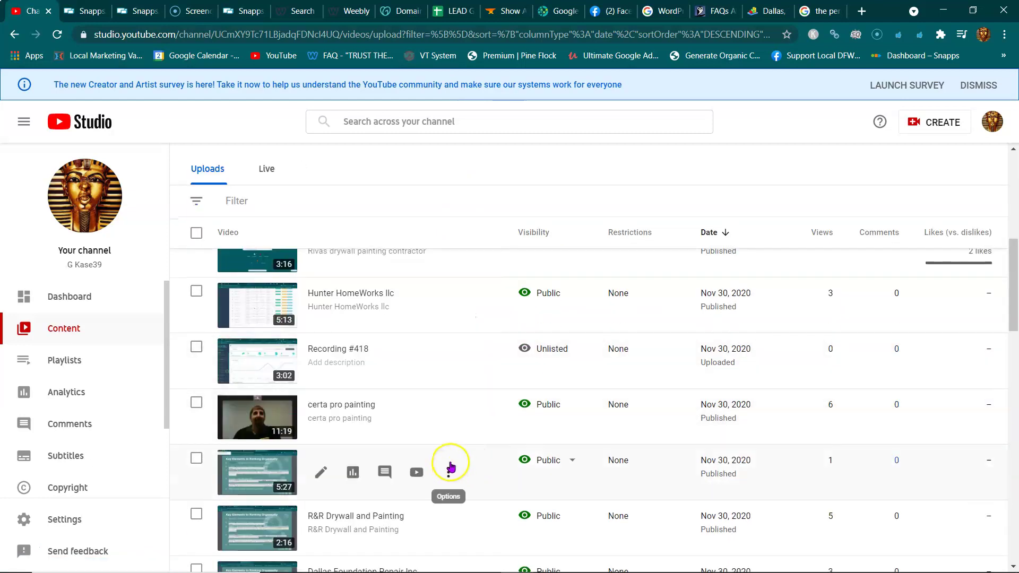
scroll(451, 462, down, 1)
scroll(450, 466, down, 5)
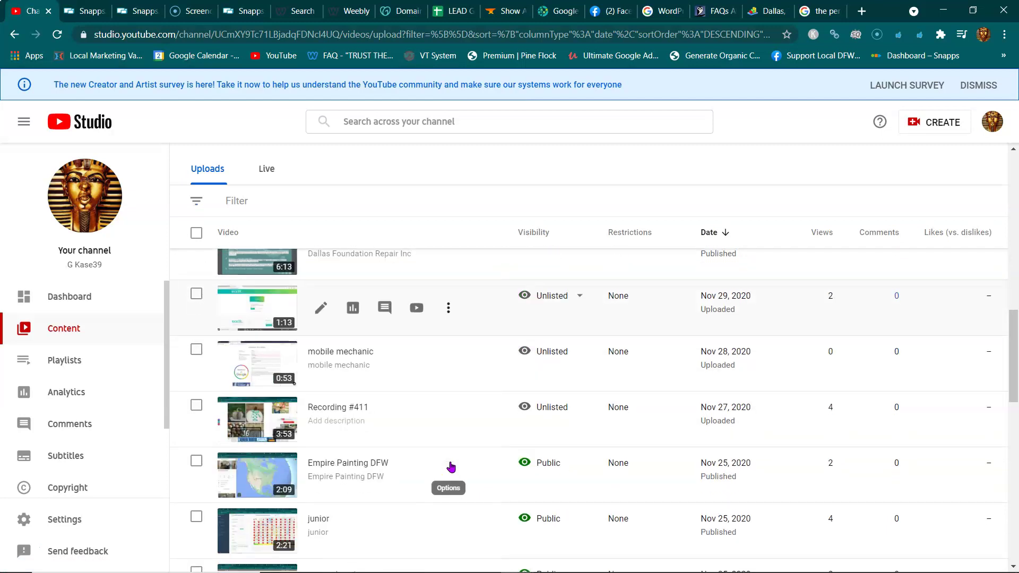
scroll(451, 467, down, 5)
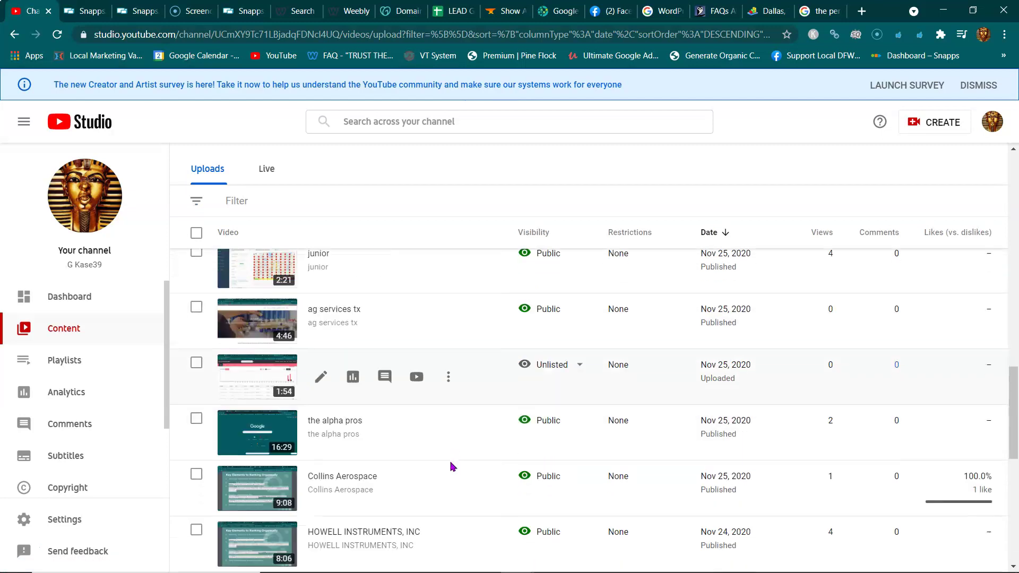
scroll(453, 467, up, 1)
scroll(450, 466, up, 1)
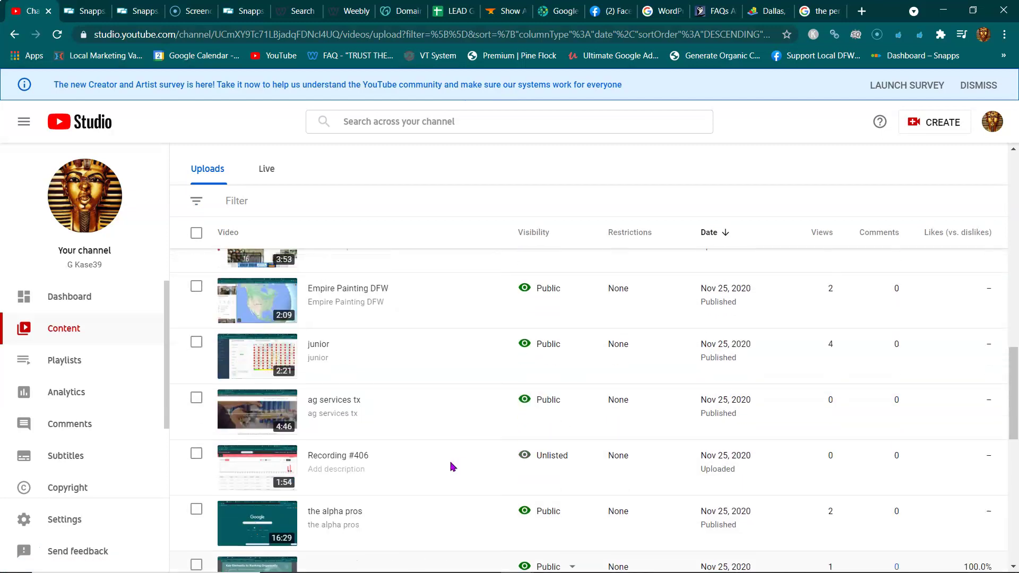
click(450, 344)
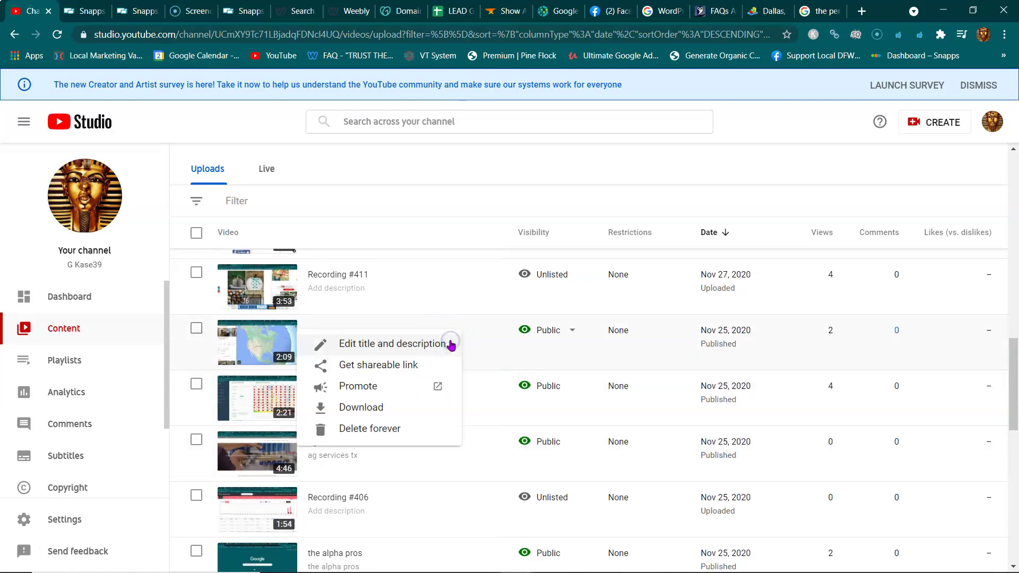
Open Empire Painting DFW's title and description editor and select the title text
click(409, 343)
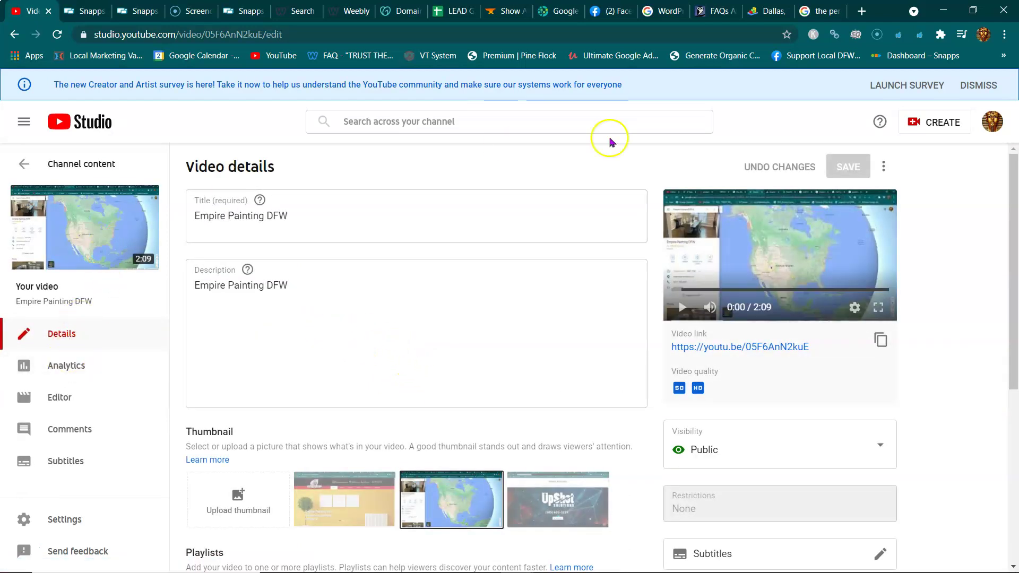
click(429, 210)
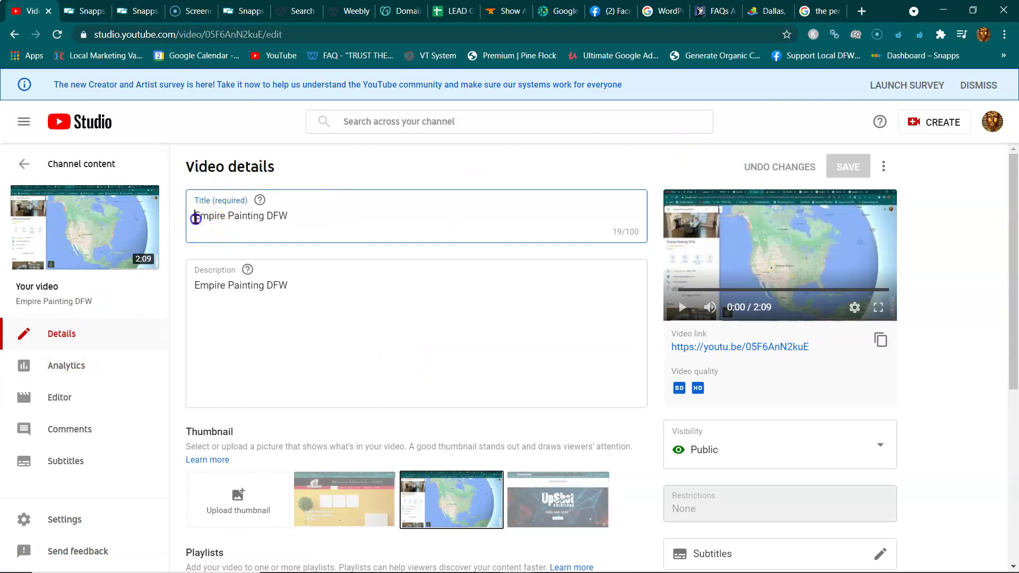
drag(196, 217, 430, 221)
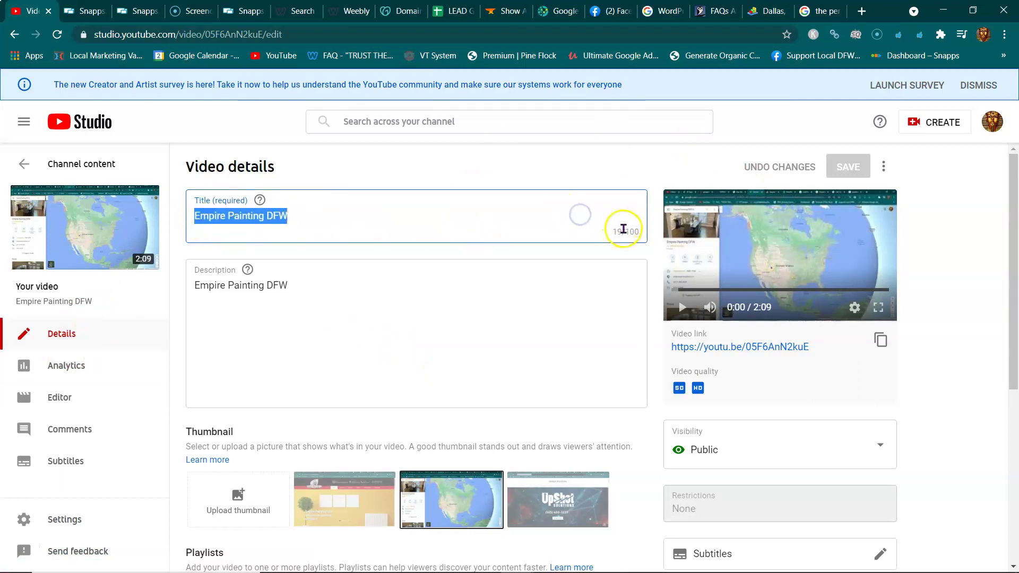
click(643, 239)
click(618, 224)
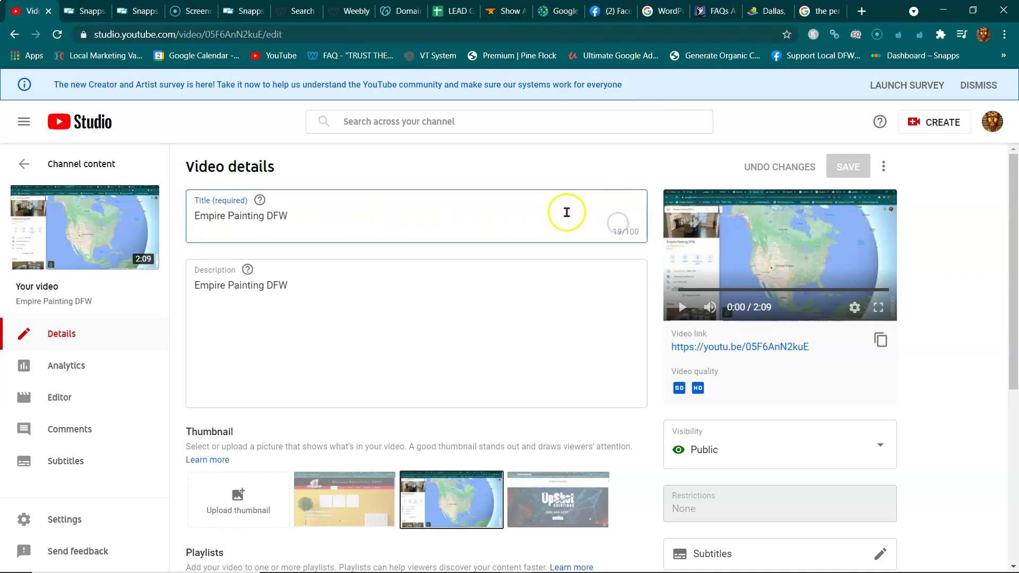
Select the video's description text and place it into editing
click(317, 372)
scroll(364, 298, down, 1)
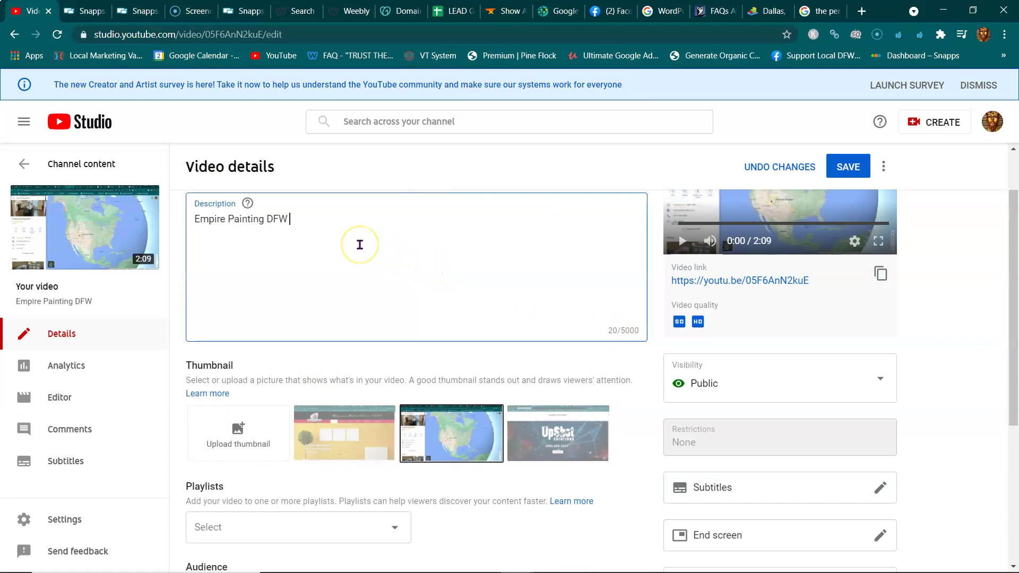
scroll(376, 247, up, 1)
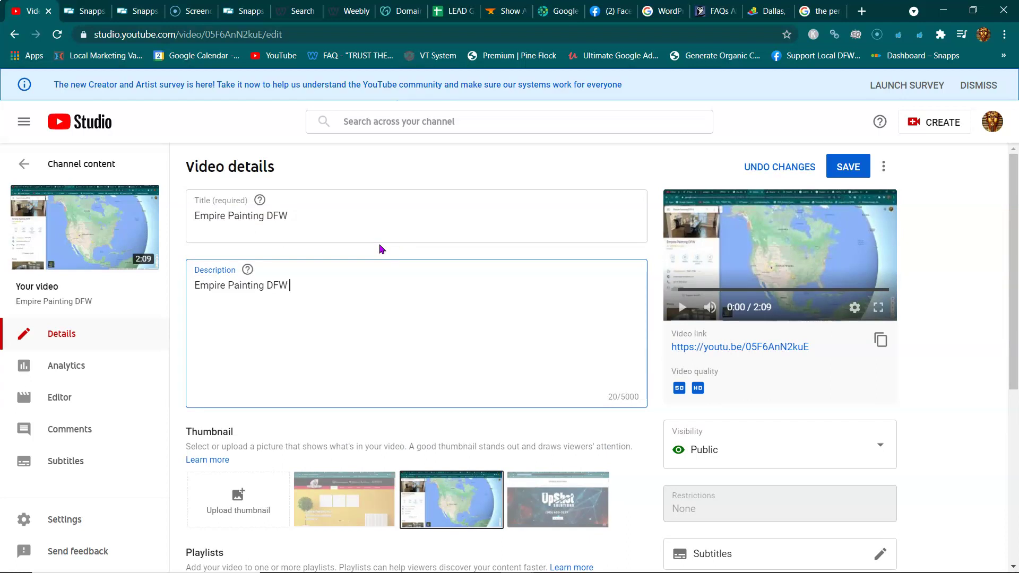
click(330, 213)
mouse_move(334, 289)
mouse_down()
mouse_move(148, 303)
mouse_move(289, 304)
mouse_up()
click(332, 215)
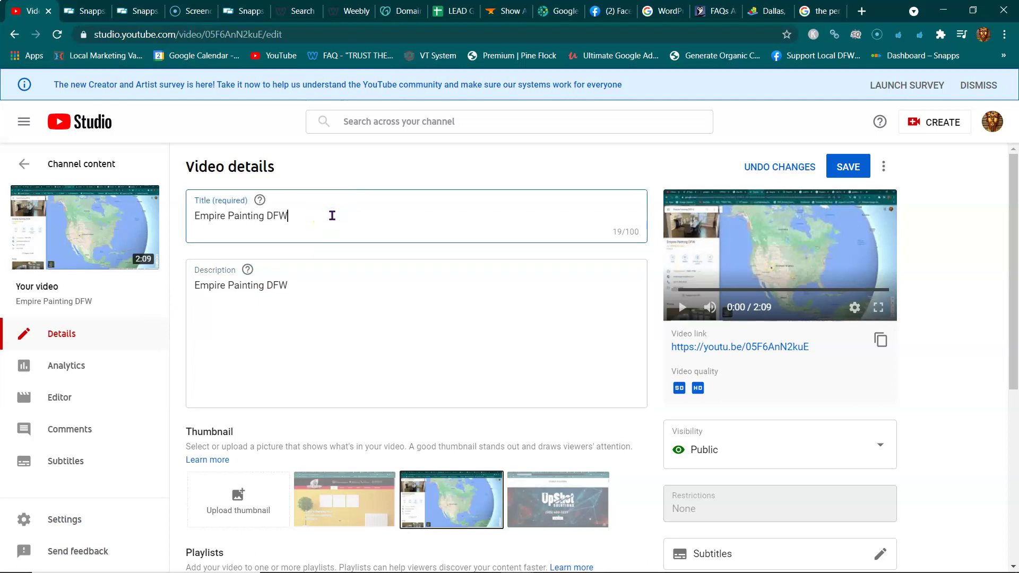
click(326, 293)
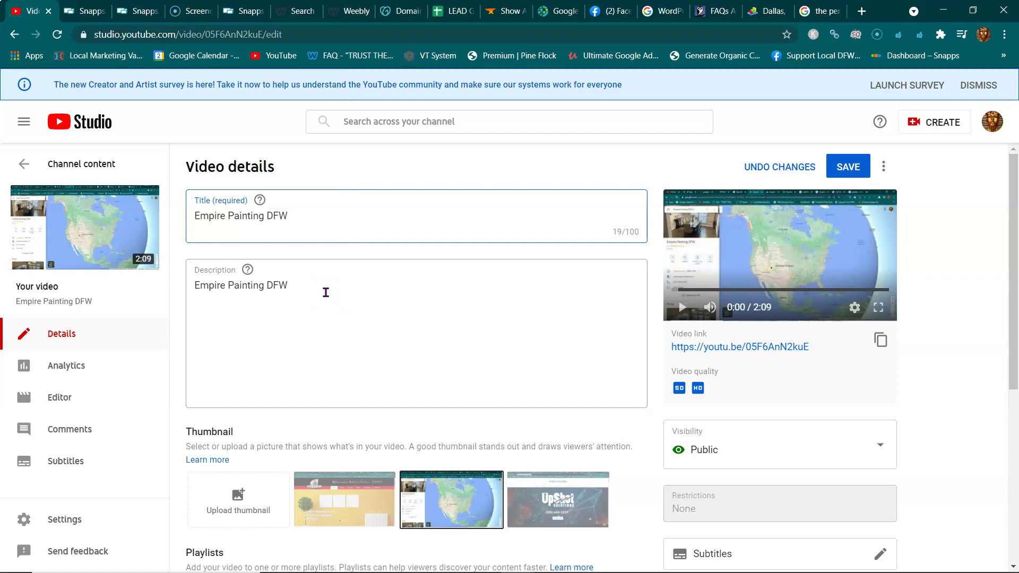
click(326, 292)
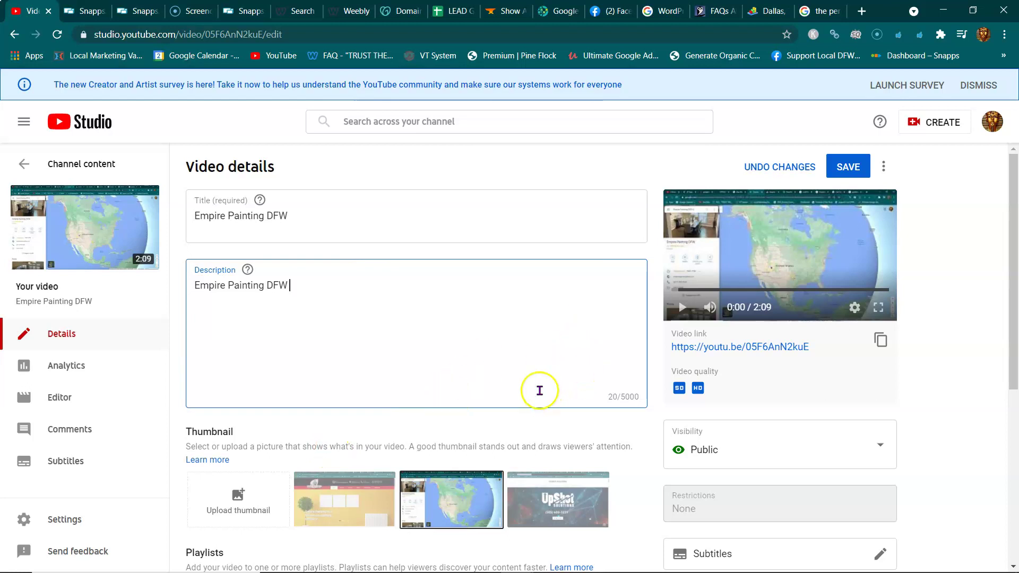
scroll(438, 334, down, 3)
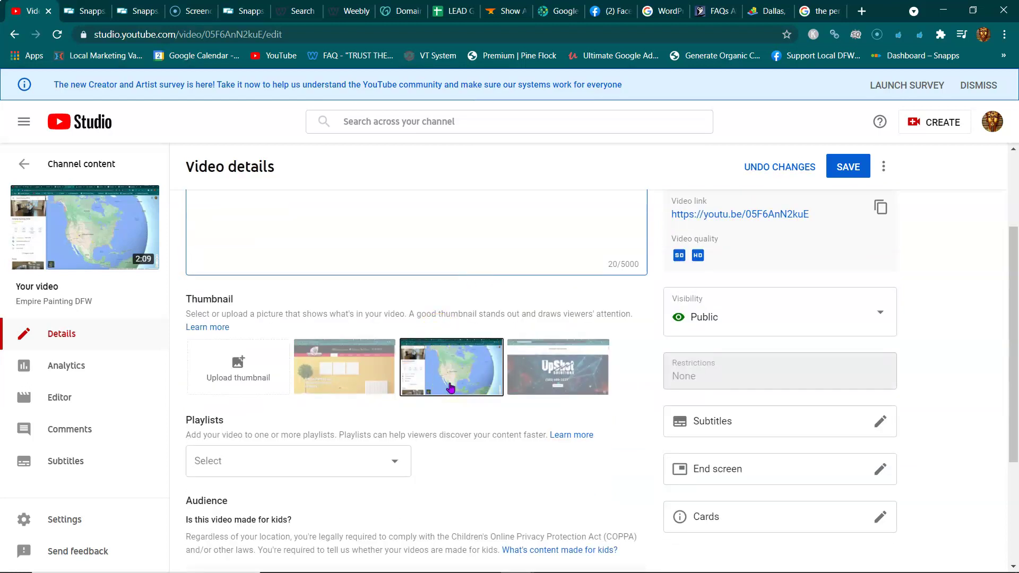
scroll(451, 388, up, 3)
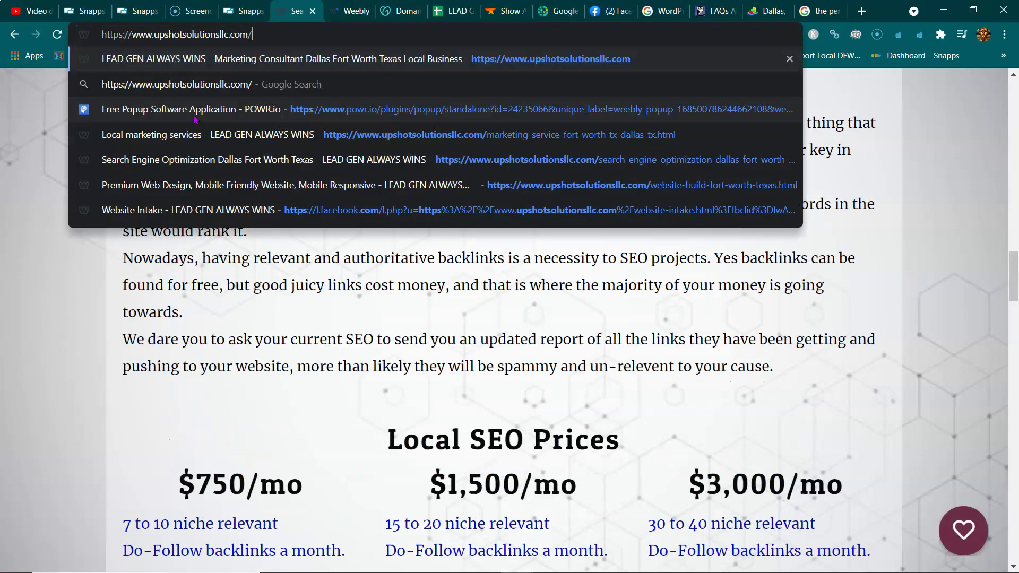
Load the site's /bonus page, removing the stray apostrophe from the address
text(bonus')
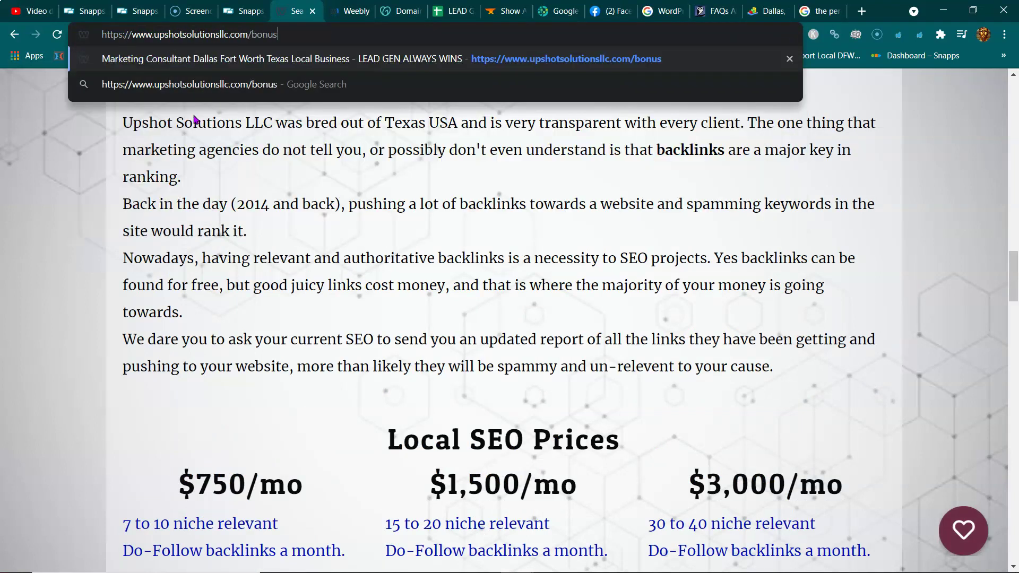
key(Return)
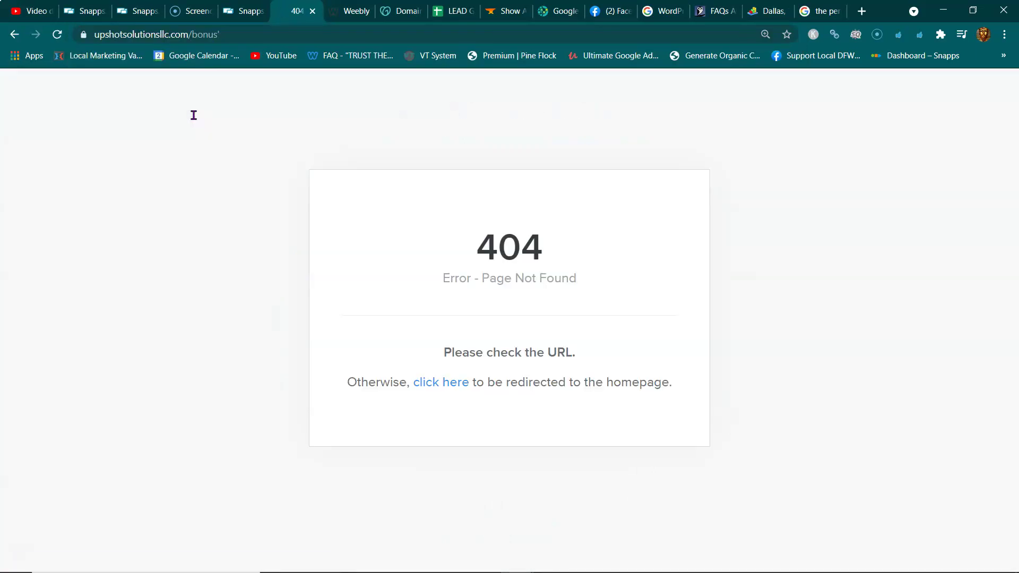
click(238, 33)
key(End)
key(BackSpace)
key(Return)
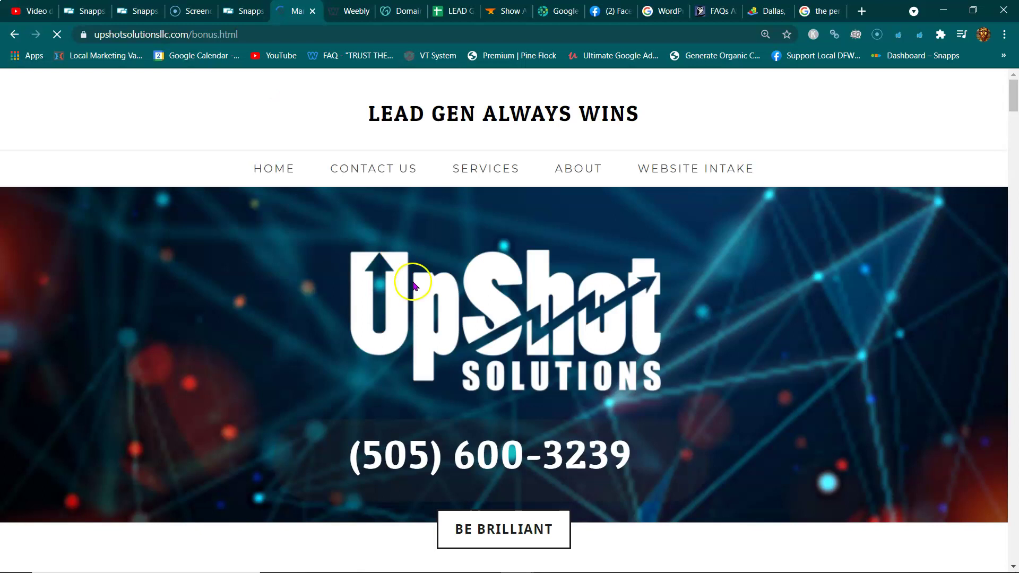
Scroll down to the embedded Bill Board Bonus video, then return to the Studio tab
scroll(413, 281, down, 5)
scroll(413, 282, down, 7)
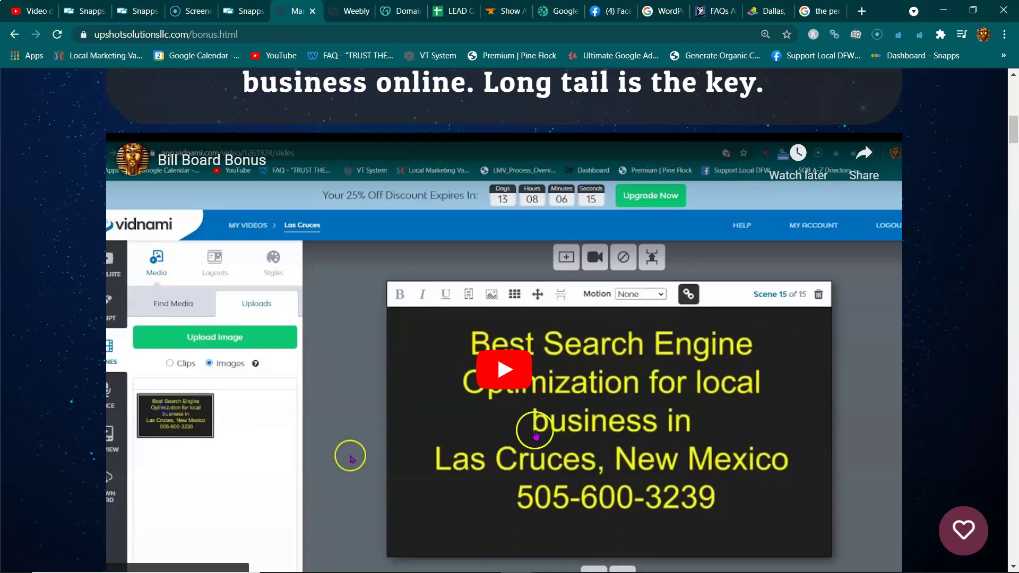
scroll(594, 435, down, 1)
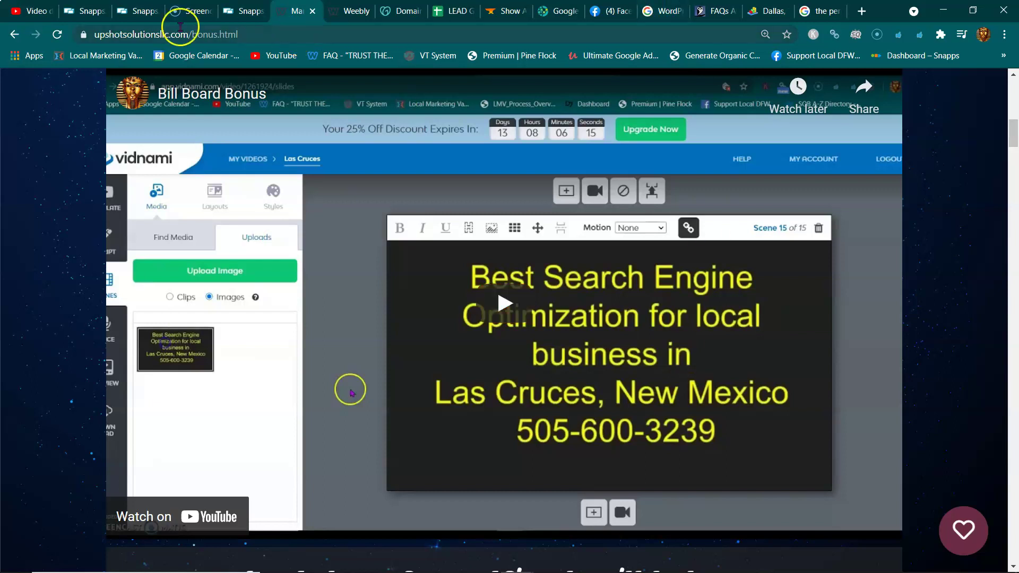
click(38, 15)
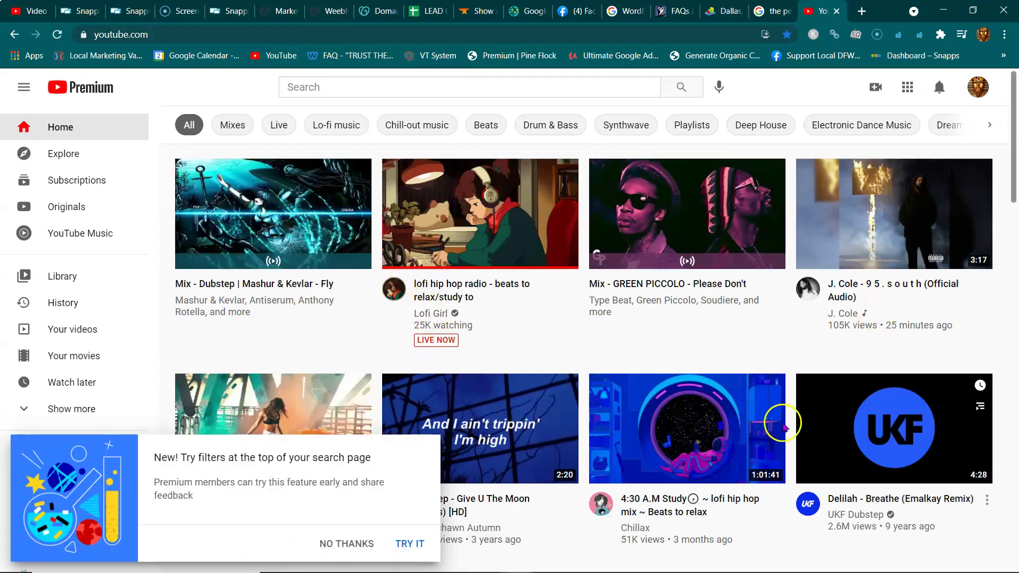
Scroll the YouTube home feed and dismiss the 'Try filters' promo card with NO THANKS
scroll(864, 285, down, 4)
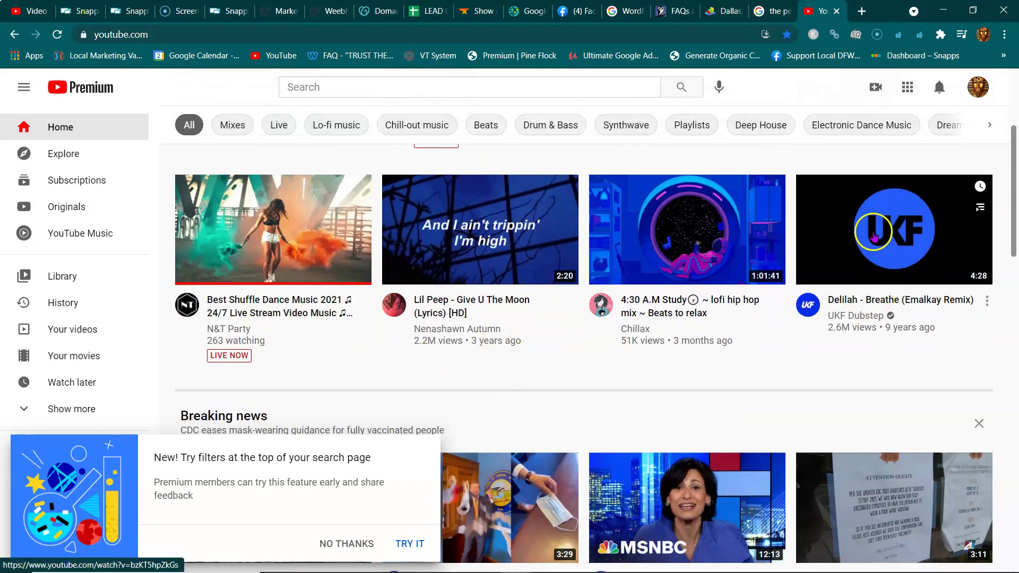
scroll(596, 342, down, 8)
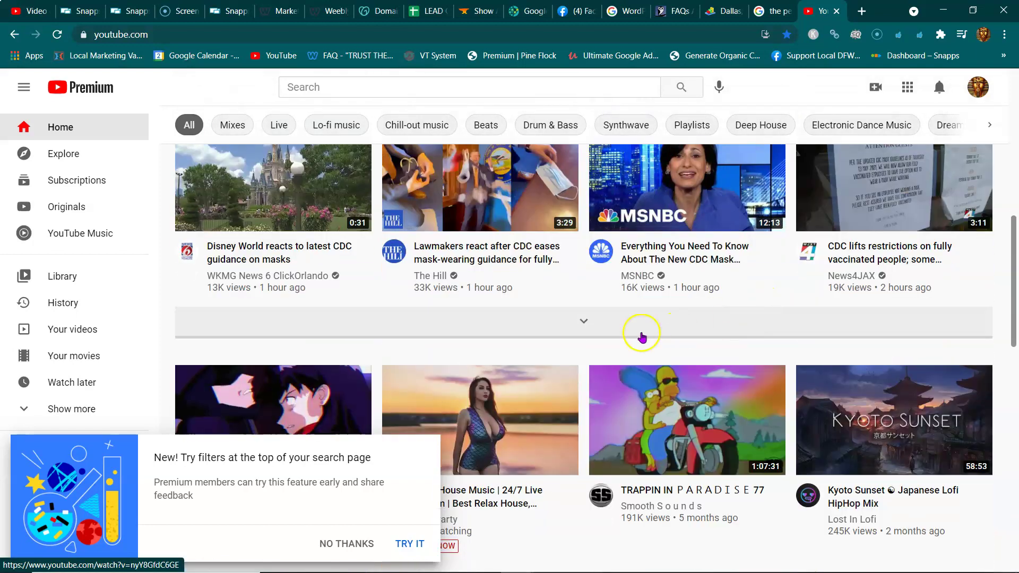
scroll(286, 322, down, 2)
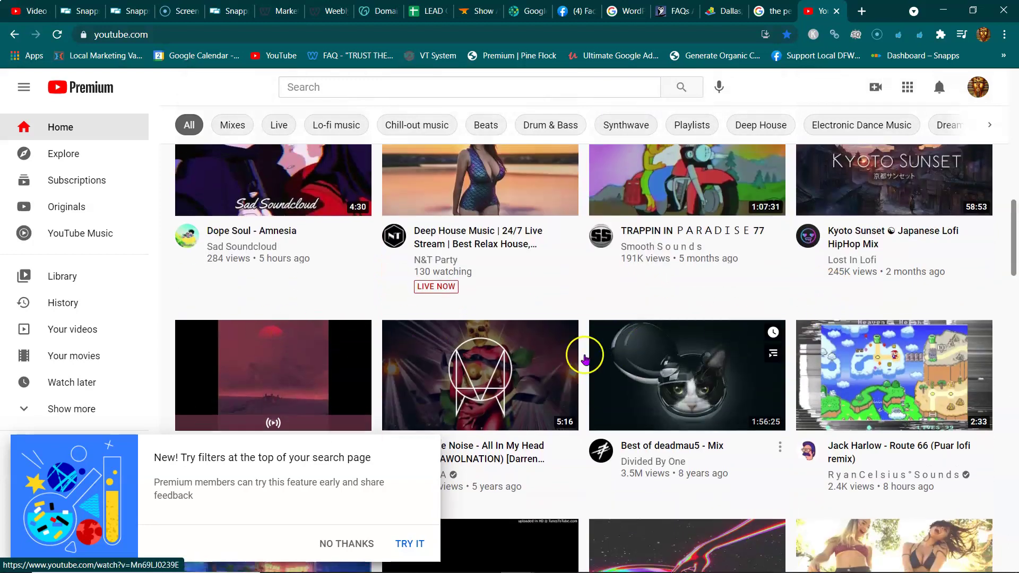
scroll(570, 353, up, 5)
scroll(361, 358, up, 8)
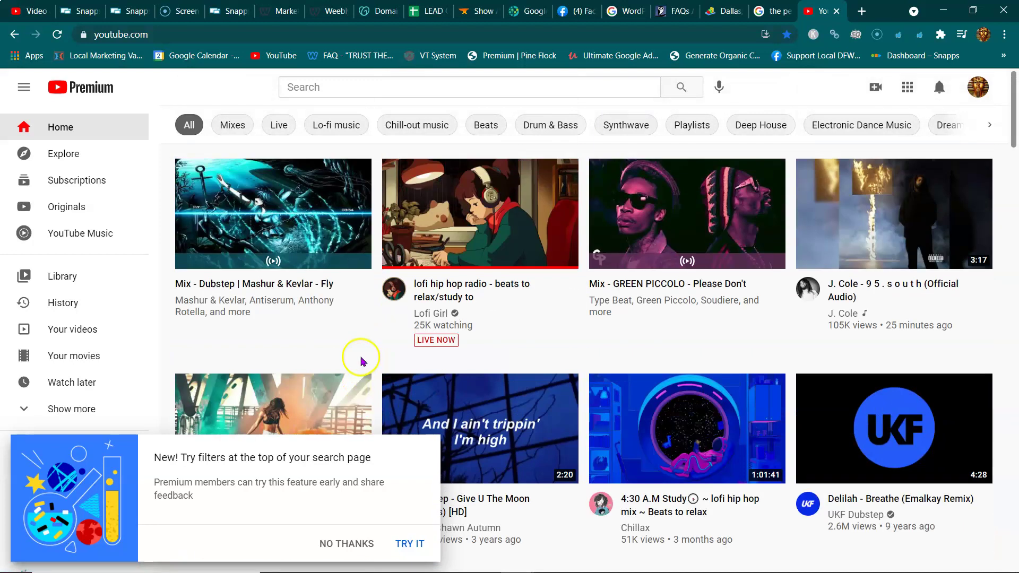
click(344, 543)
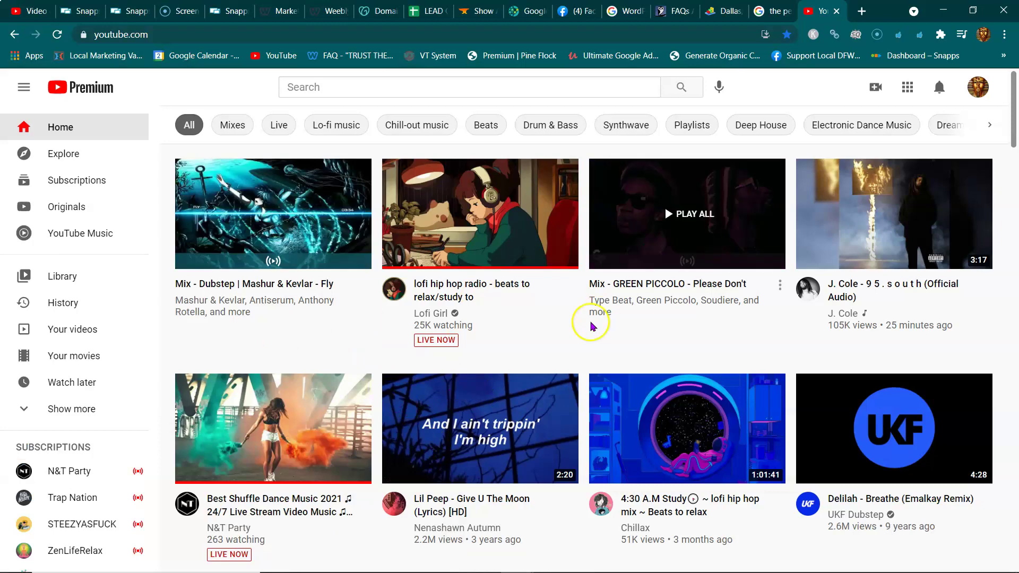
scroll(492, 396, down, 1)
scroll(227, 409, down, 12)
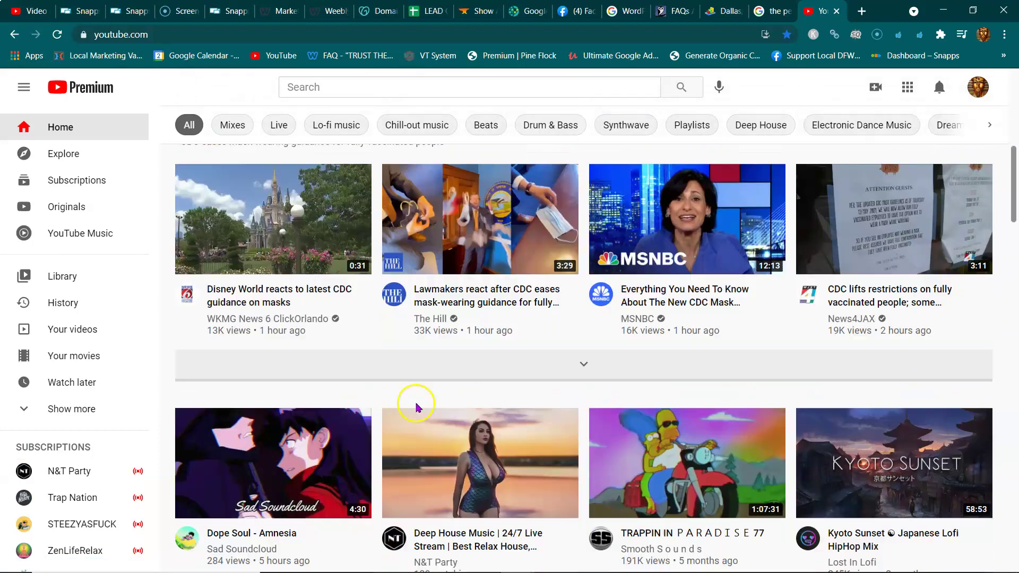
scroll(387, 393, down, 4)
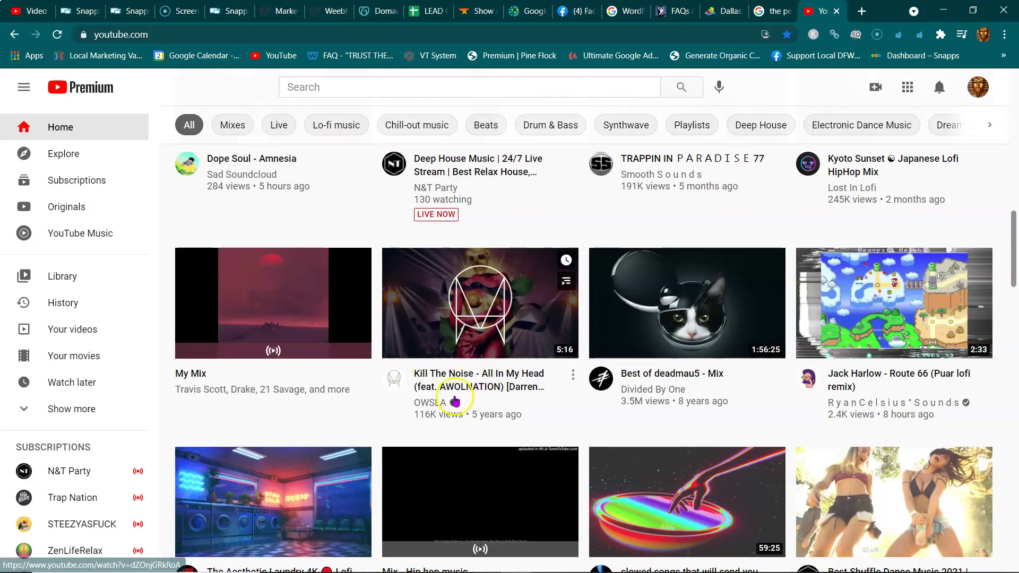
In the Studio video details, open the Playlists dropdown and close it without choosing any
scroll(374, 388, up, 8)
click(32, 11)
scroll(461, 266, down, 1)
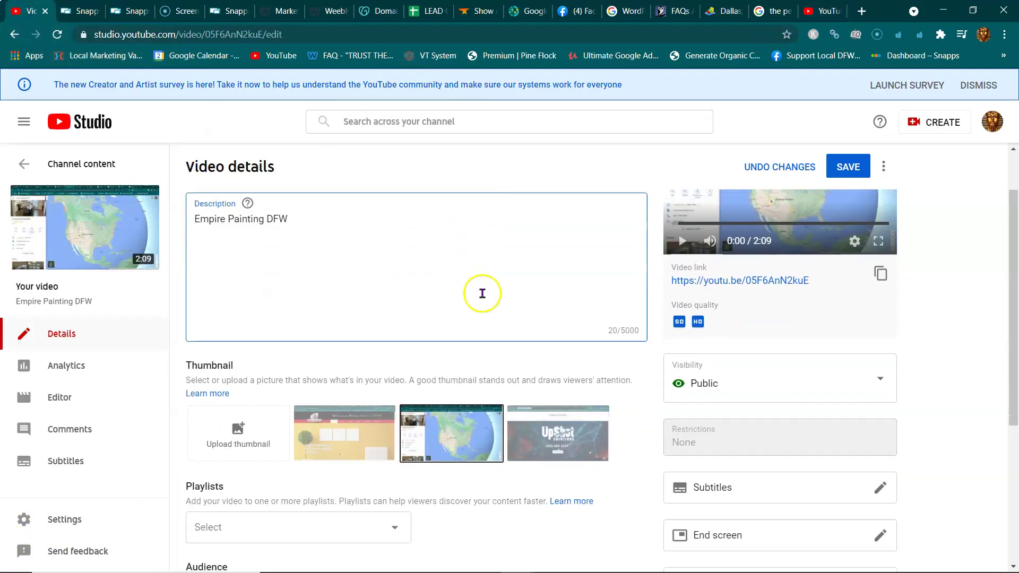
scroll(374, 260, down, 2)
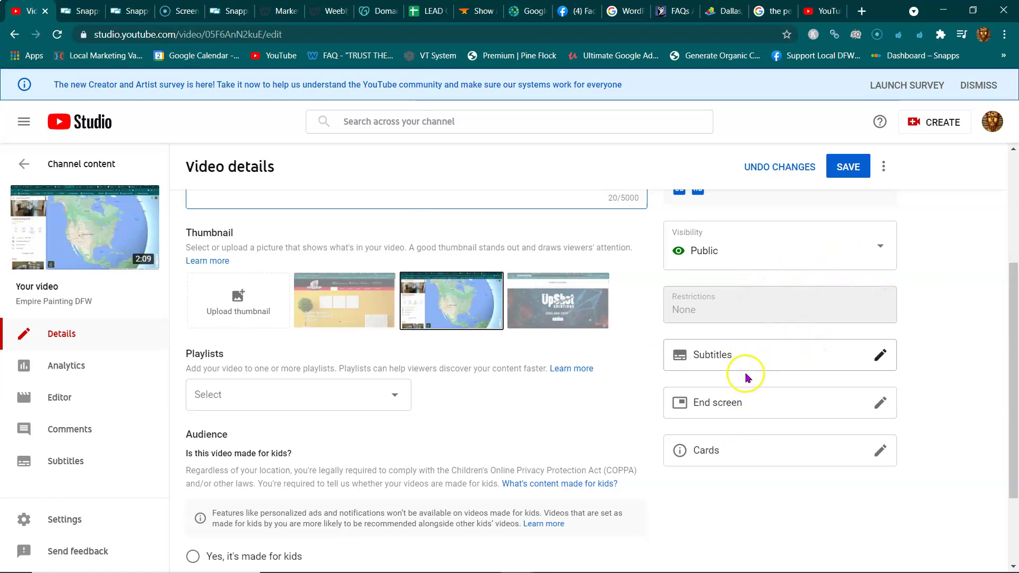
scroll(627, 357, down, 1)
click(341, 336)
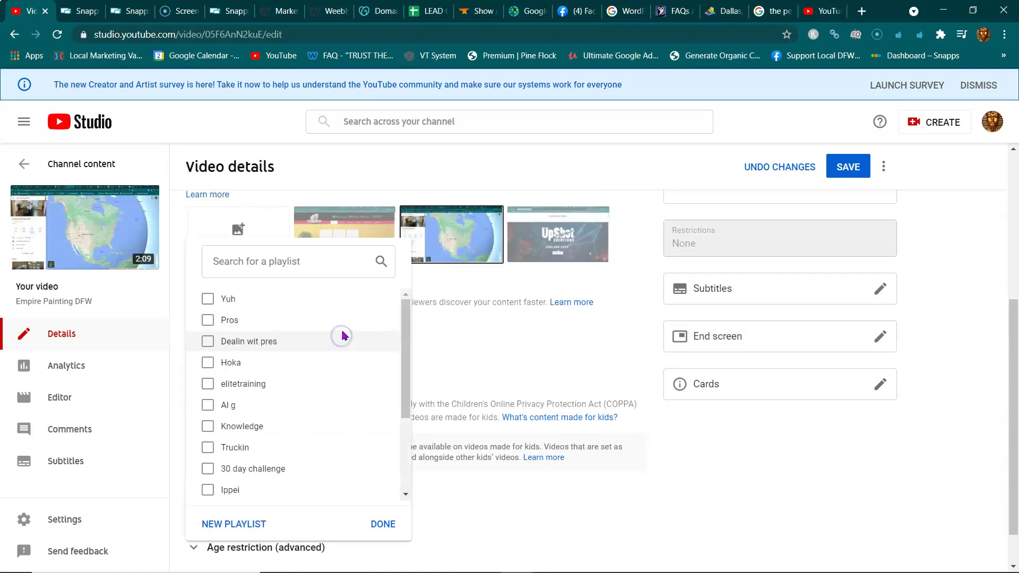
click(441, 399)
click(456, 361)
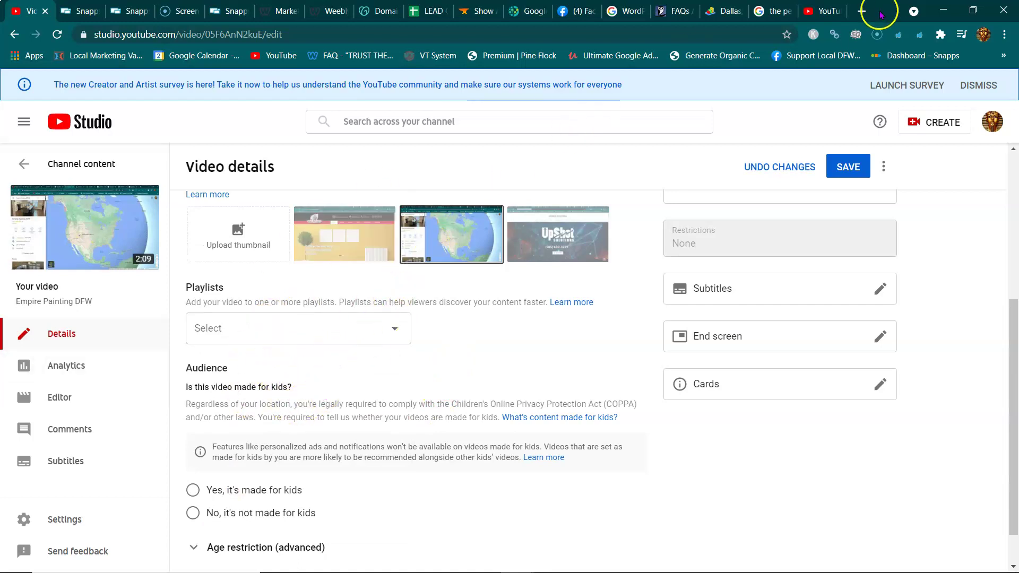
Search YouTube for 'upshot solutions llc' and open the Upshot Solutions channel
click(827, 15)
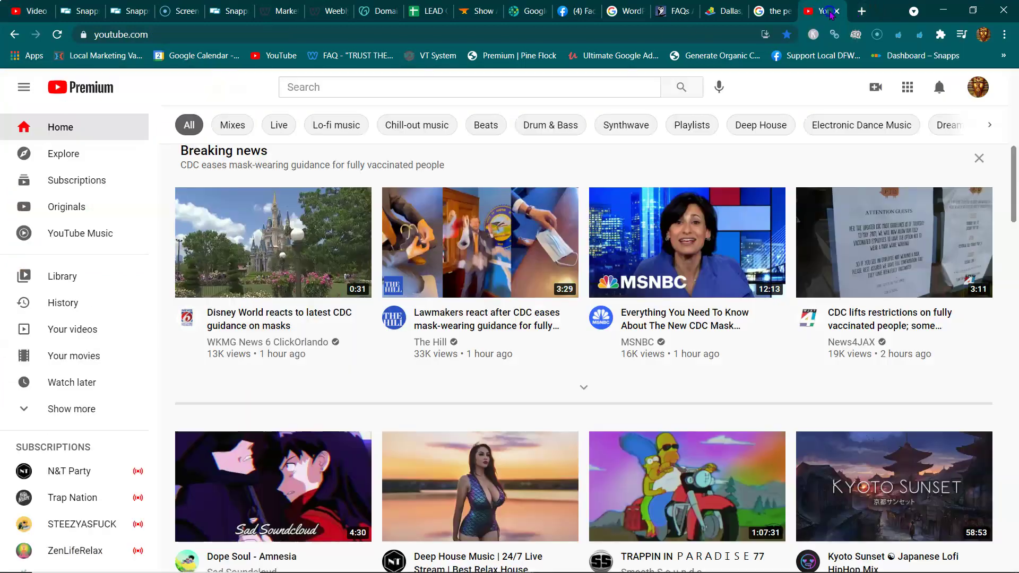
click(568, 85)
text(upshot)
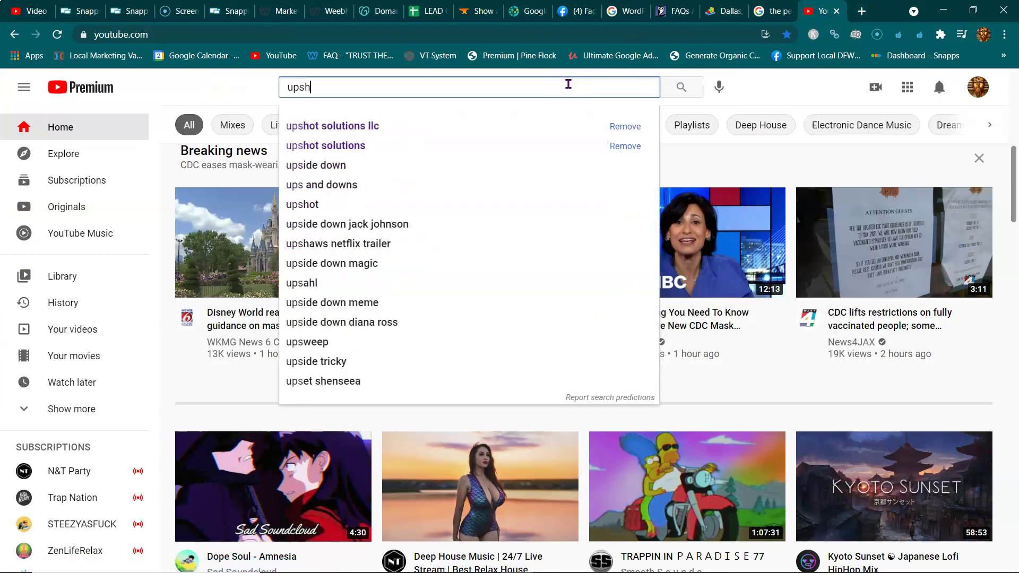
click(481, 134)
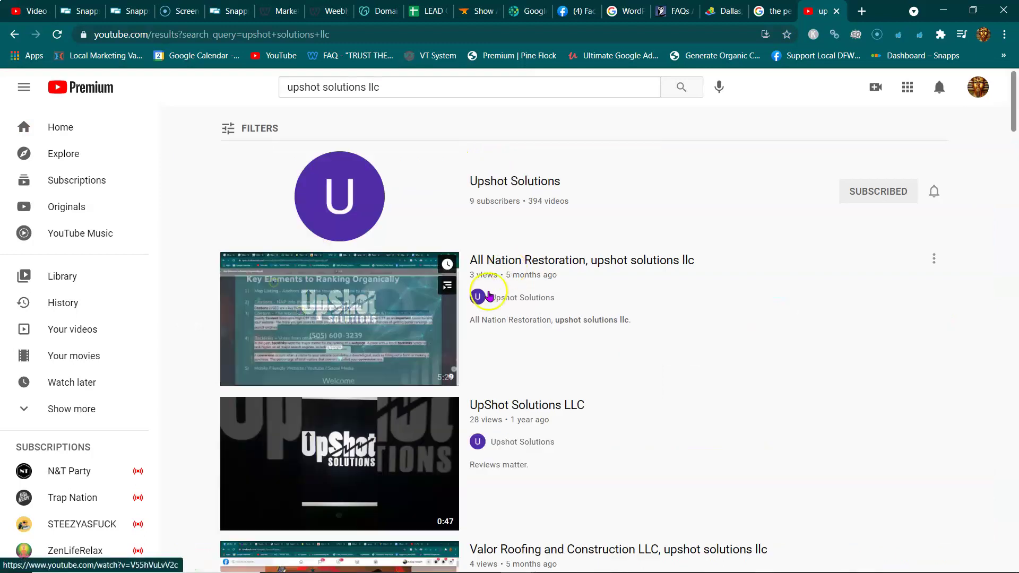
click(522, 182)
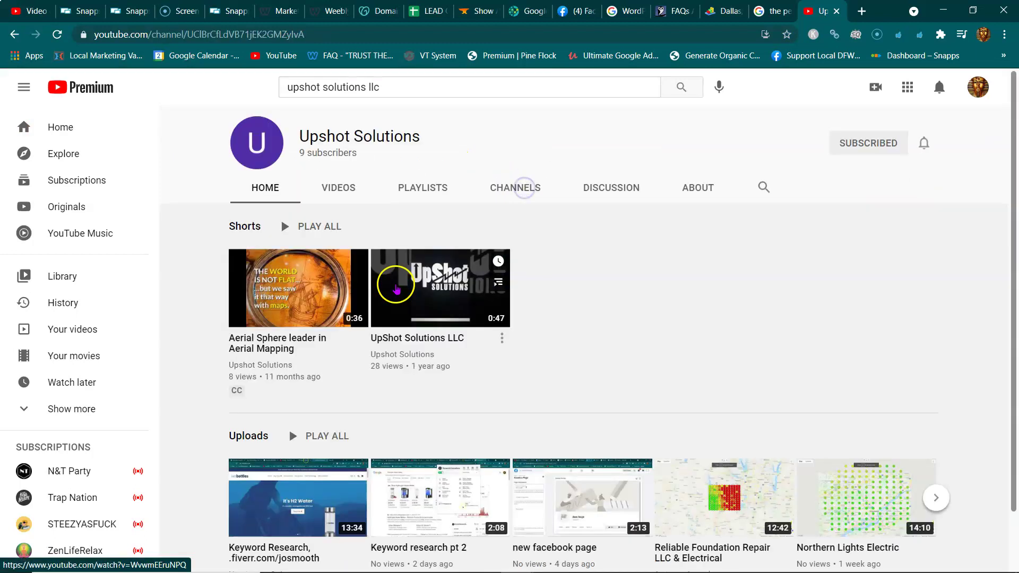
Check the channel's VIDEOS tab, then its PLAYLISTS tab, which is empty
scroll(406, 277, down, 1)
scroll(414, 285, up, 1)
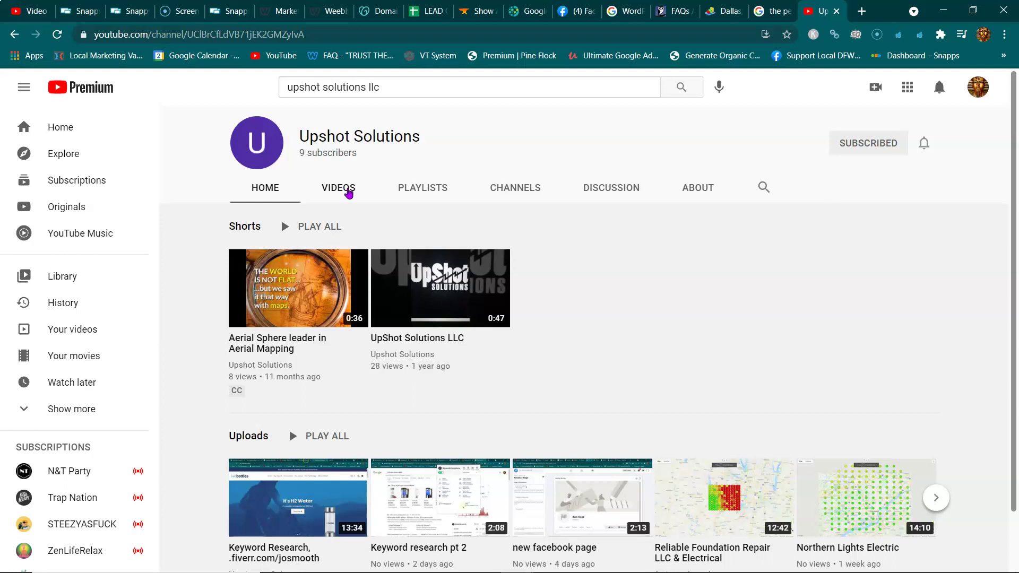
click(349, 193)
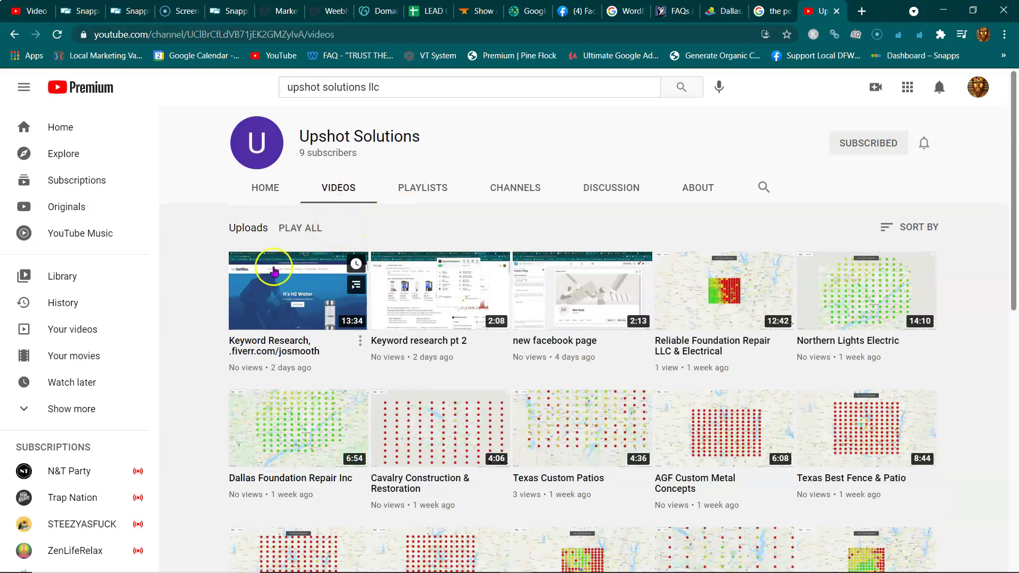
click(417, 195)
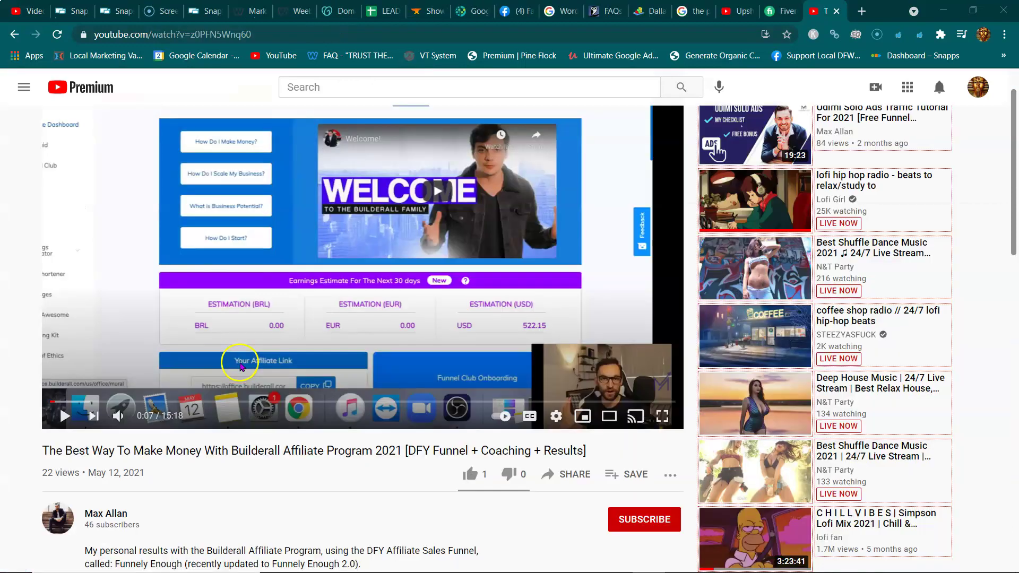
scroll(199, 280, up, 1)
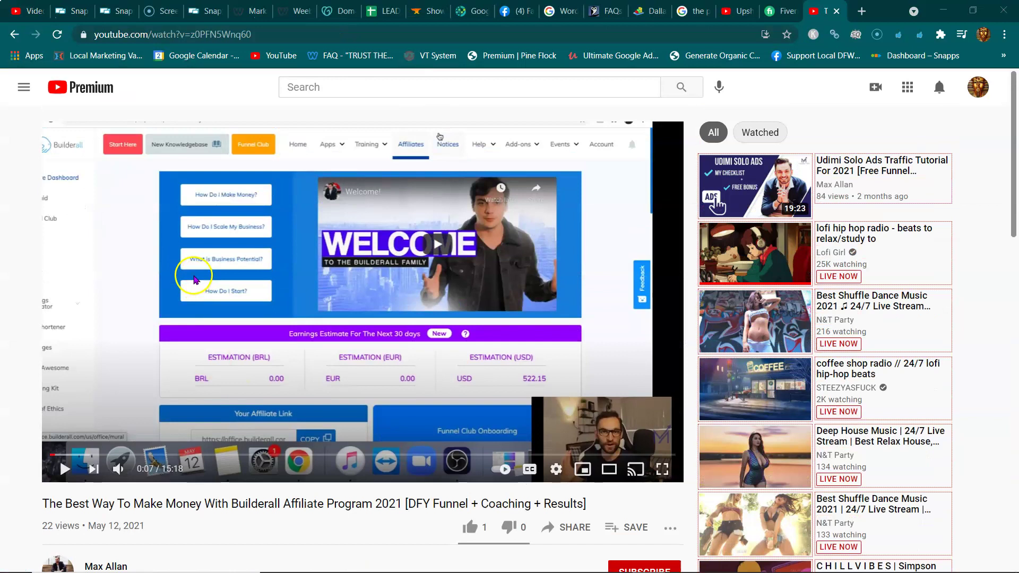
key(alt+Left)
scroll(371, 319, down, 1)
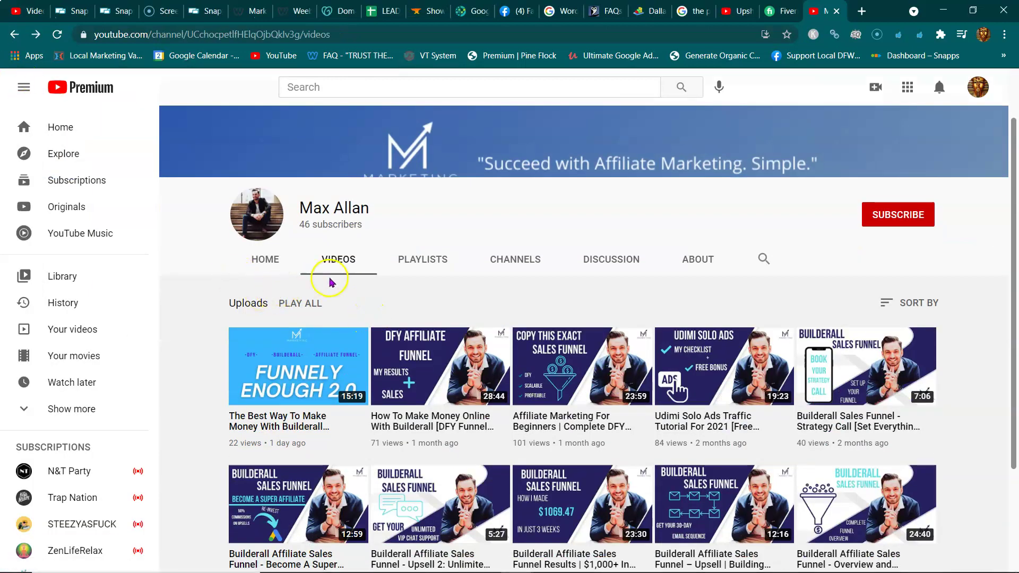
click(431, 262)
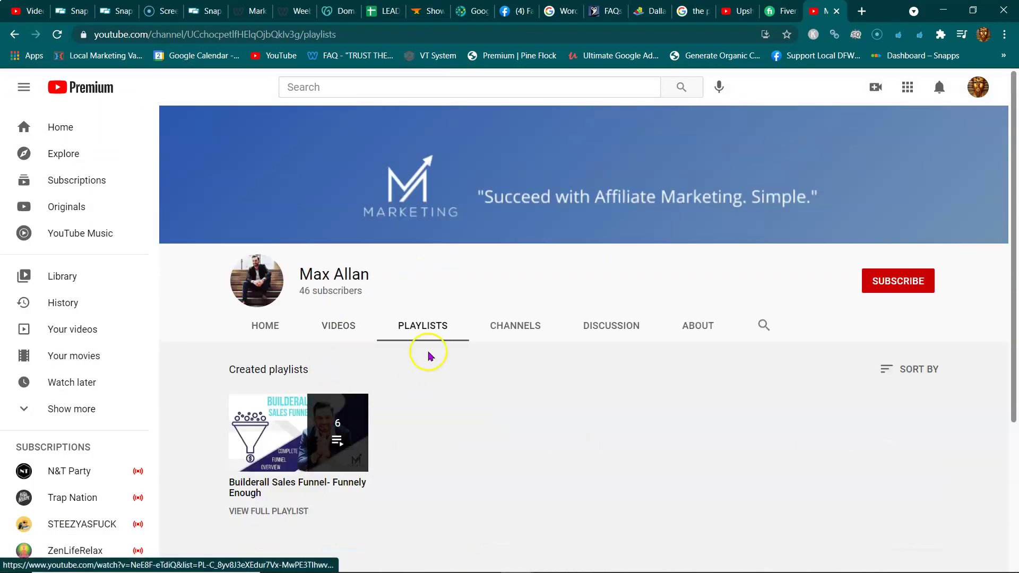
mouse_move(336, 412)
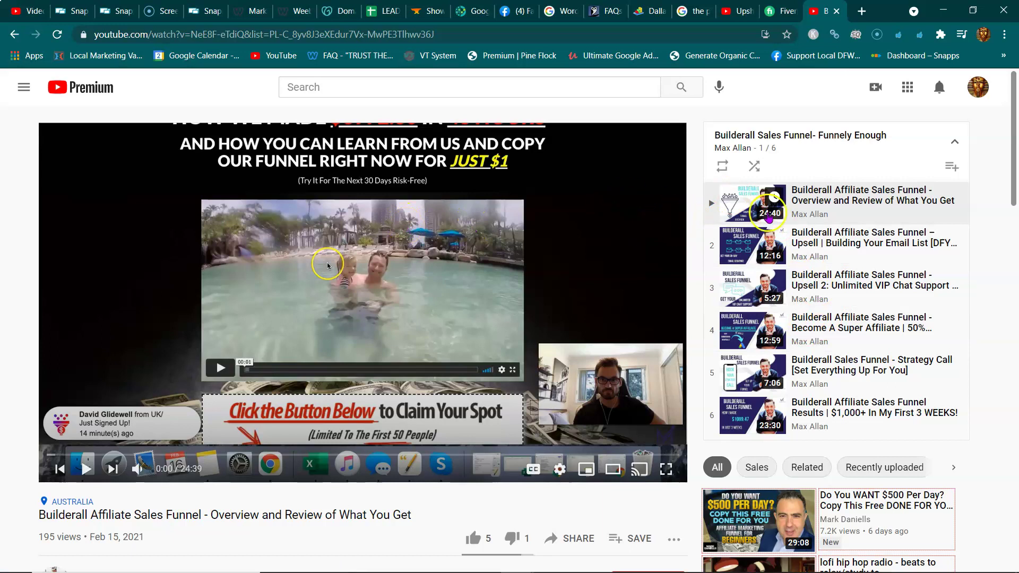
scroll(329, 276, down, 4)
scroll(335, 321, down, 6)
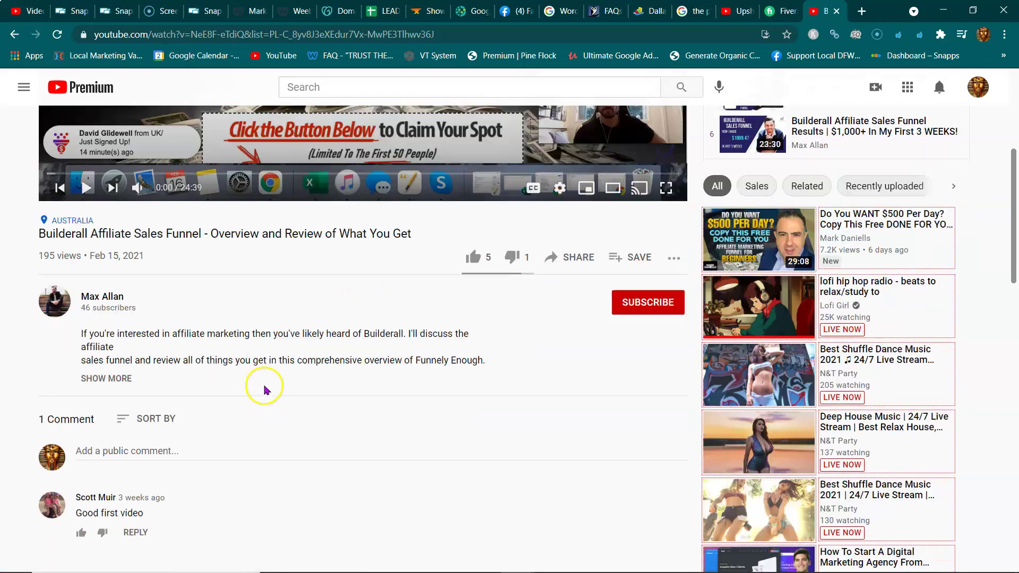
scroll(850, 372, up, 10)
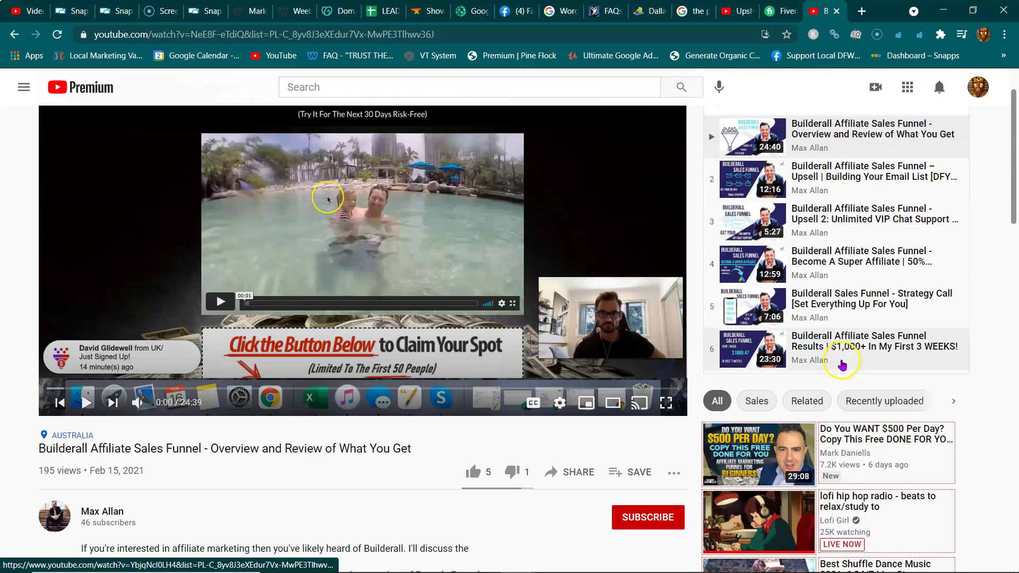
scroll(480, 333, down, 3)
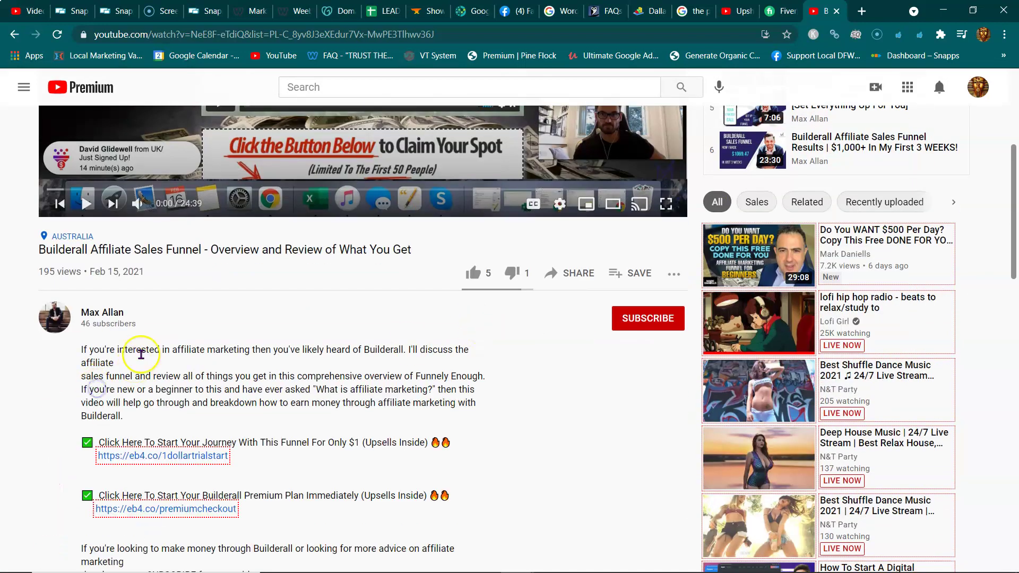
scroll(77, 330, down, 2)
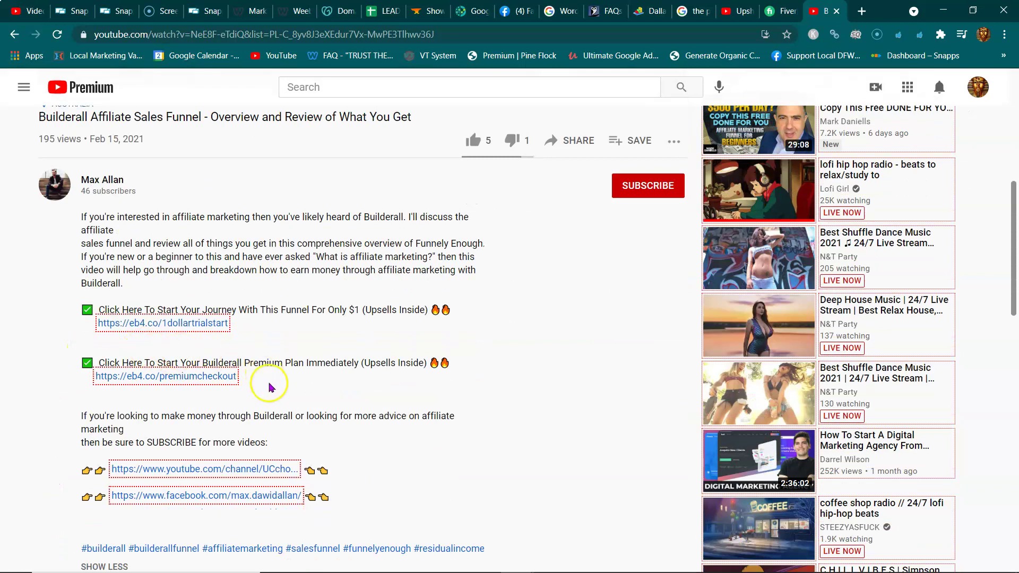
scroll(269, 386, down, 3)
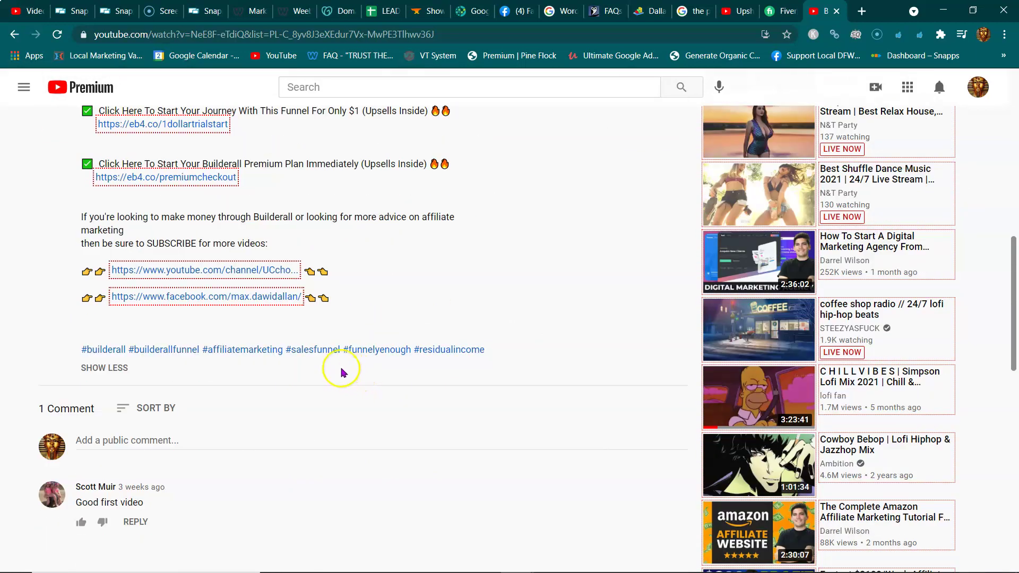
scroll(343, 374, up, 5)
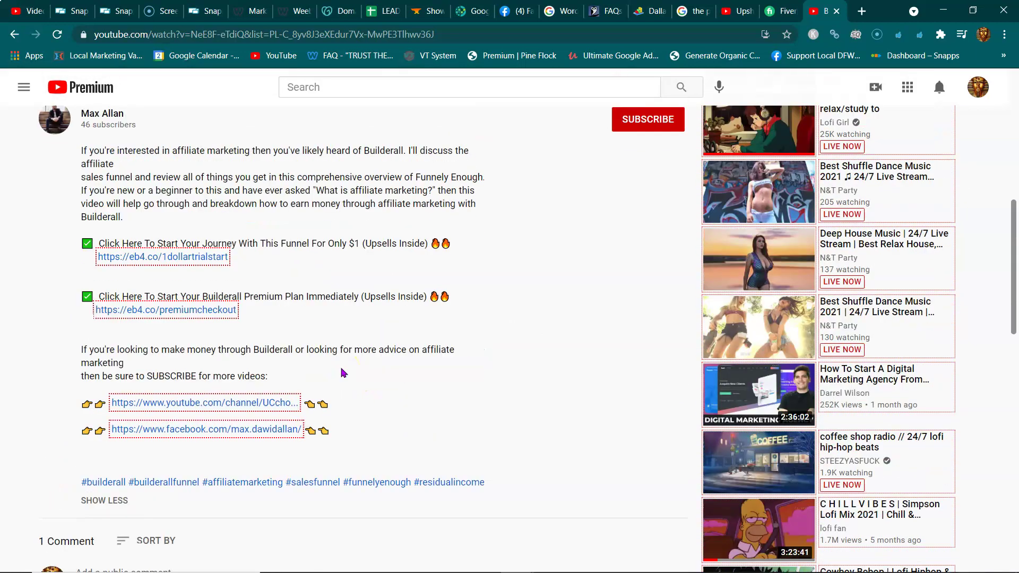
scroll(348, 378, up, 3)
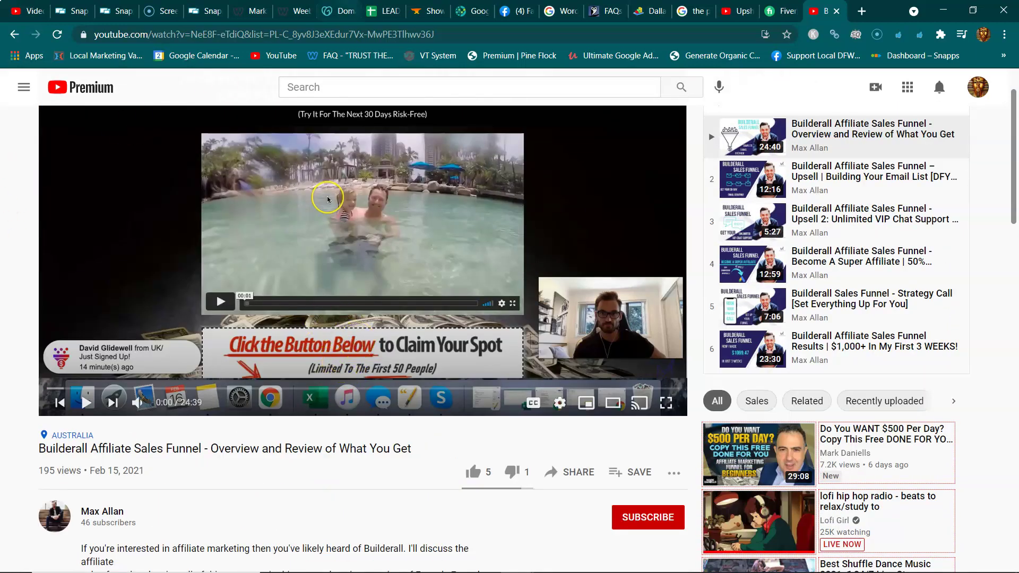
scroll(499, 338, down, 5)
scroll(496, 337, up, 6)
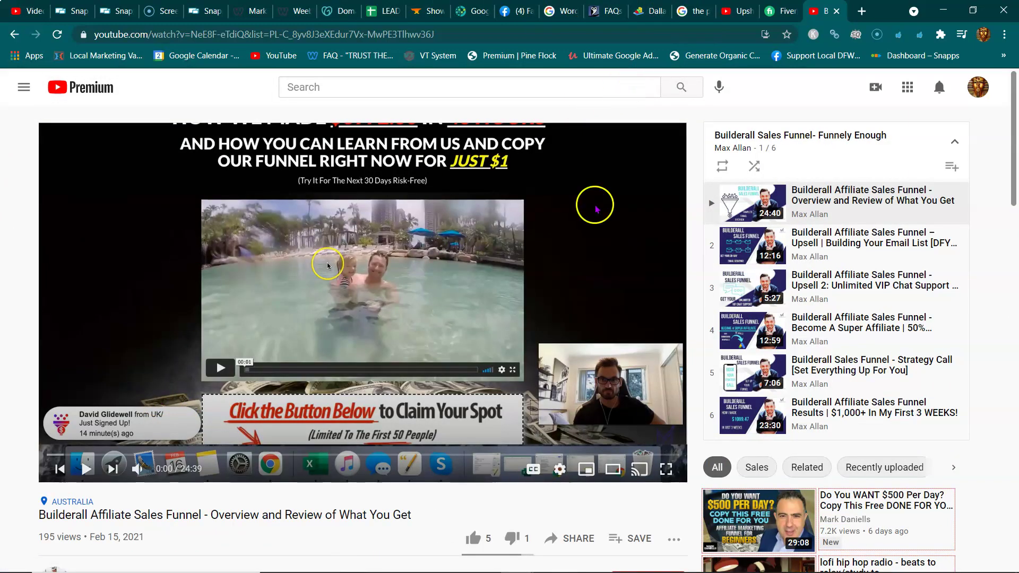
scroll(573, 220, down, 1)
scroll(372, 225, up, 1)
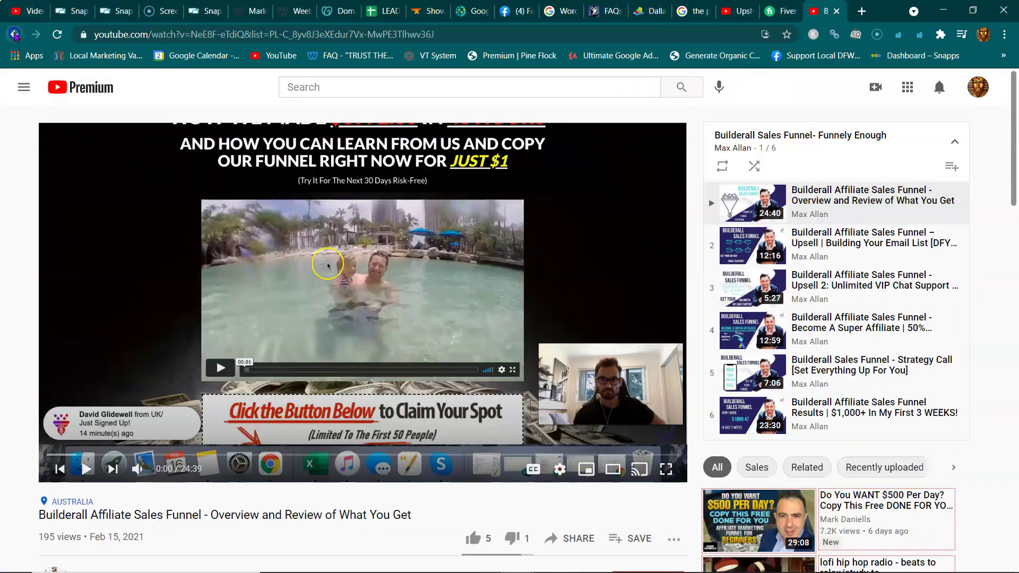
Open the video creator's channel and browse its CHANNELS, DISCUSSION and ABOUT tabs
click(15, 34)
click(502, 326)
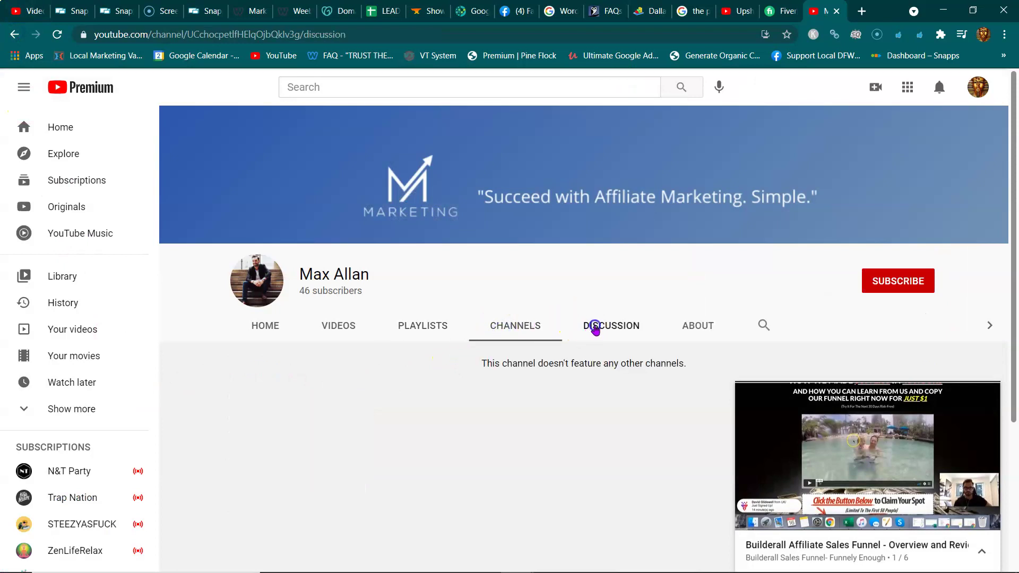
click(600, 326)
click(709, 326)
scroll(616, 342, down, 4)
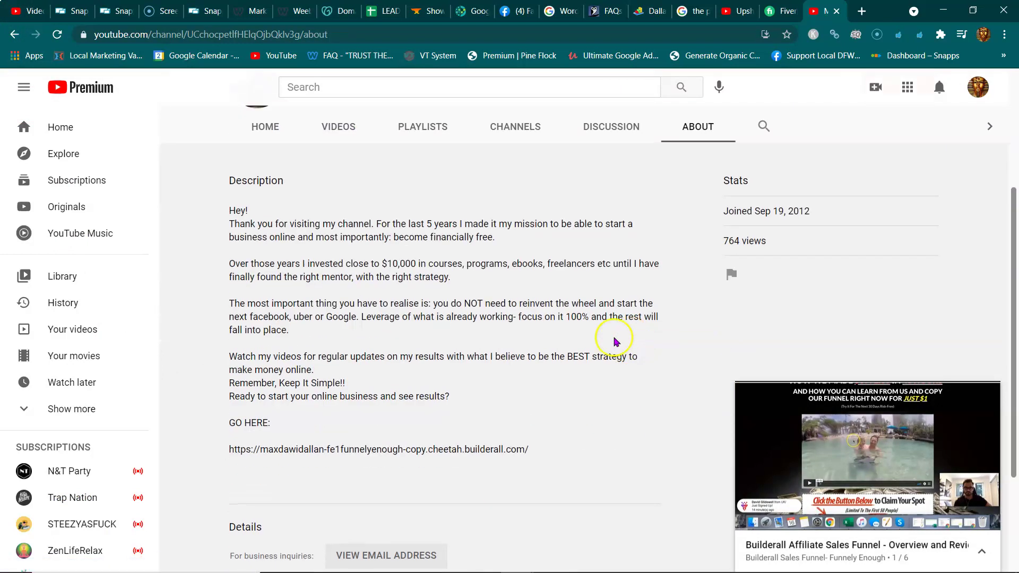
scroll(595, 335, down, 3)
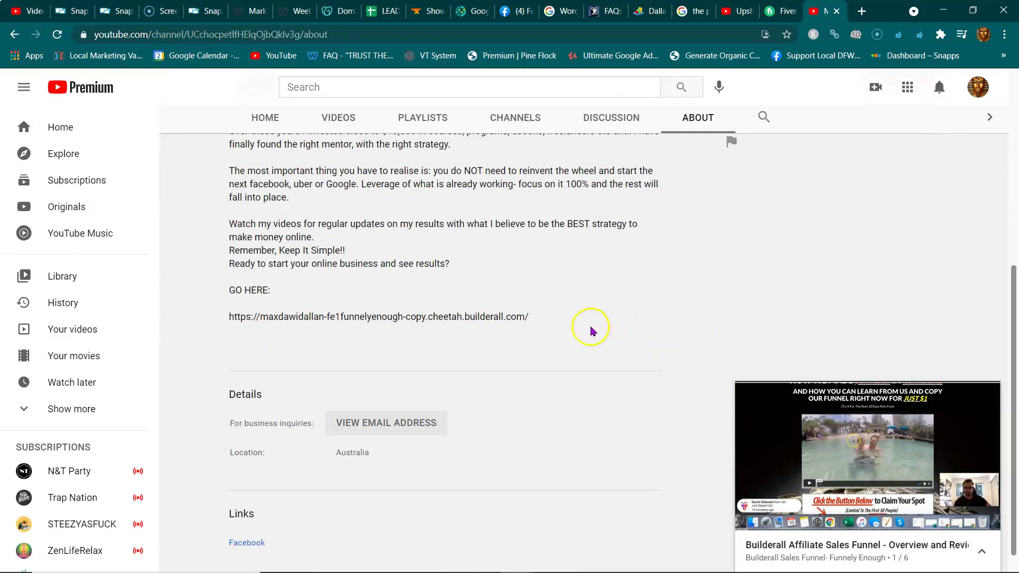
scroll(322, 366, down, 1)
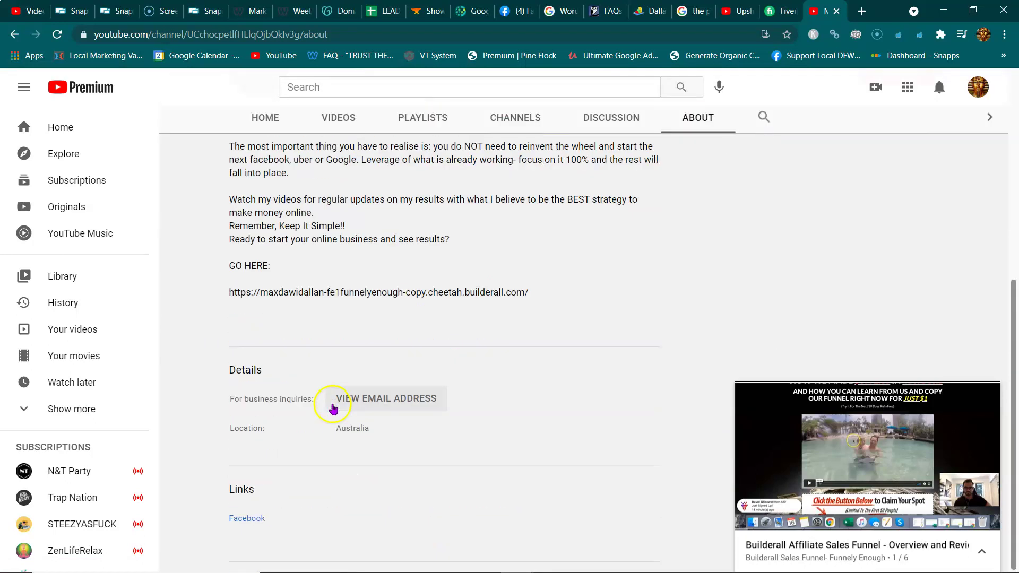
scroll(263, 514, up, 4)
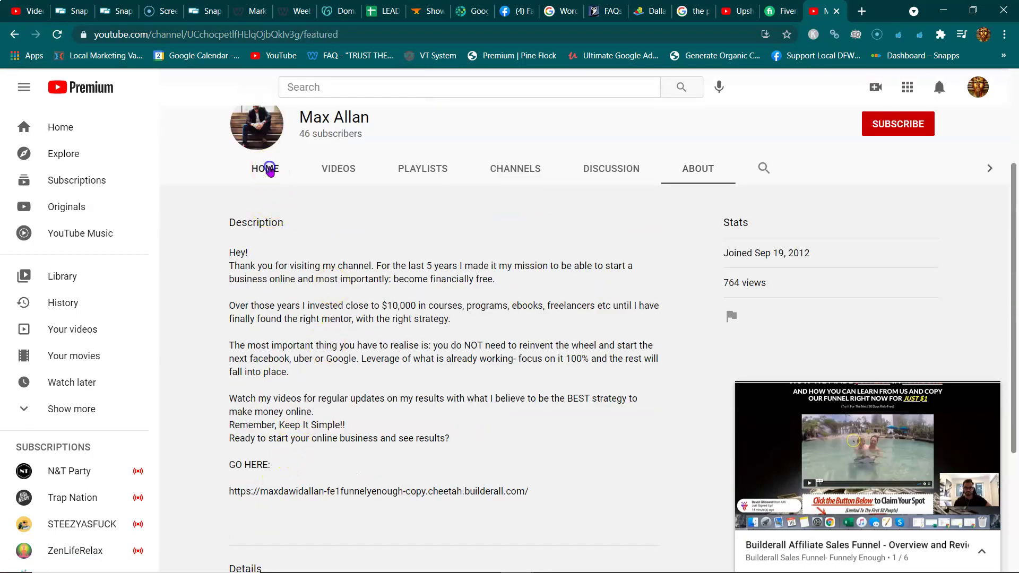
Go back to the creator's HOME tab, then switch to the Upshot Solutions channel tab
click(265, 168)
scroll(364, 242, down, 4)
scroll(364, 245, up, 4)
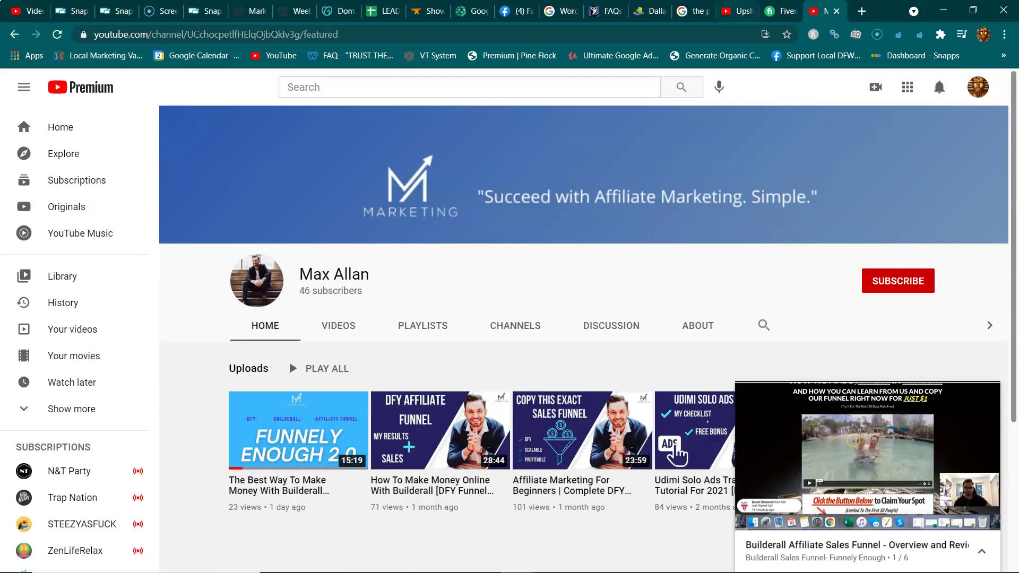
click(731, 9)
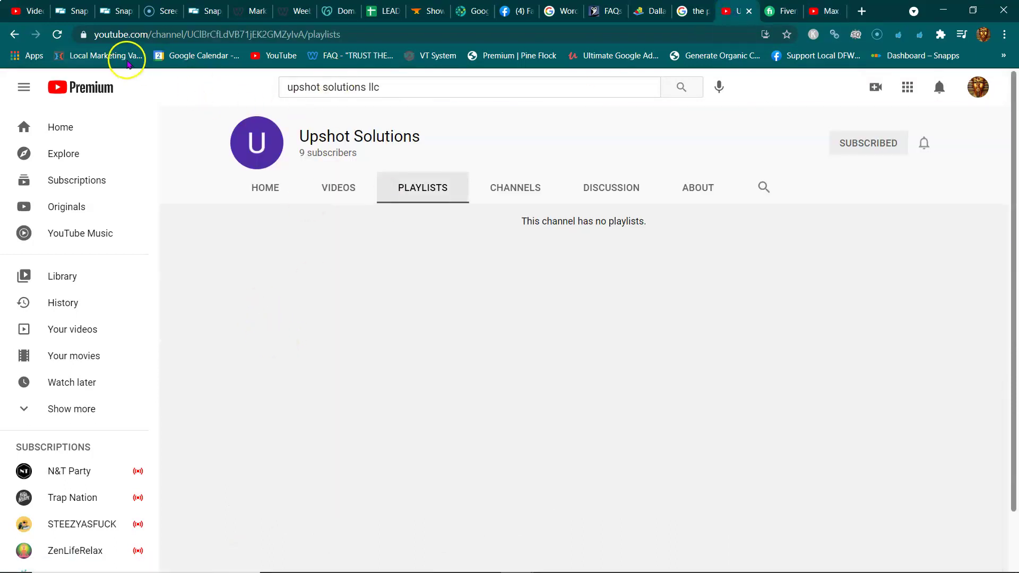
Mark Empire Painting DFW as not made for kids, expand Age restriction, and show more settings
click(28, 10)
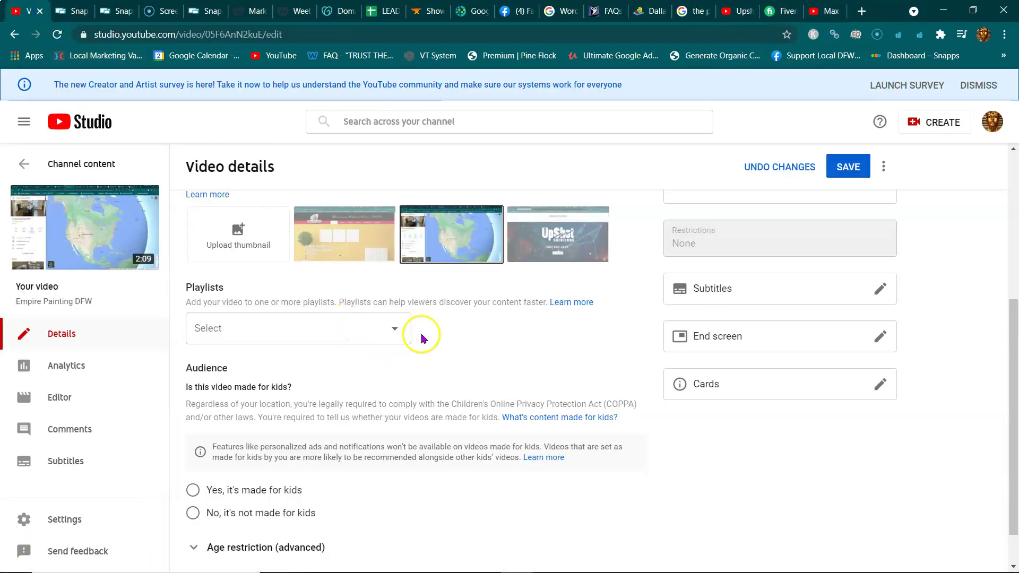
scroll(423, 338, down, 1)
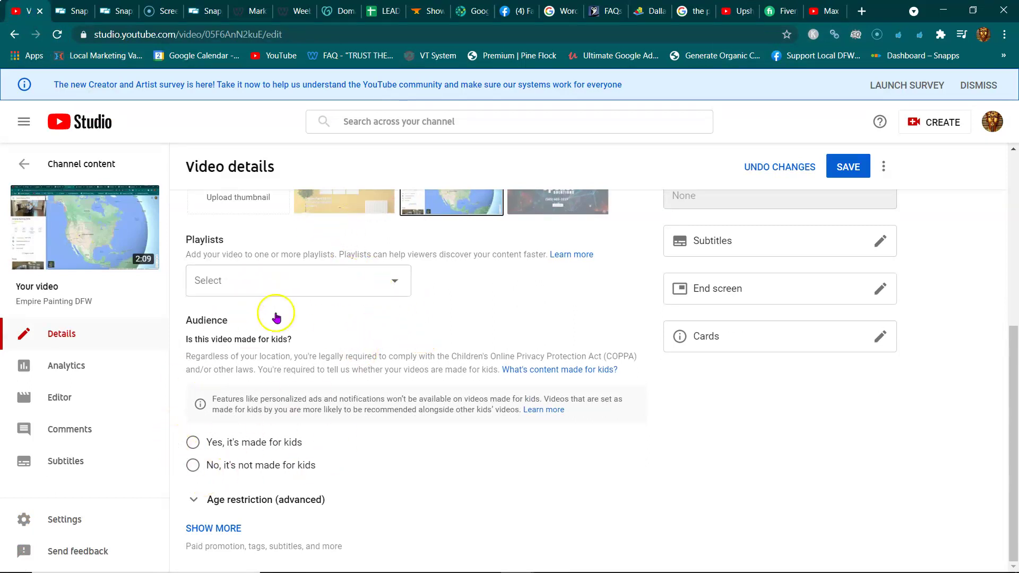
click(194, 466)
click(260, 497)
scroll(320, 417, down, 2)
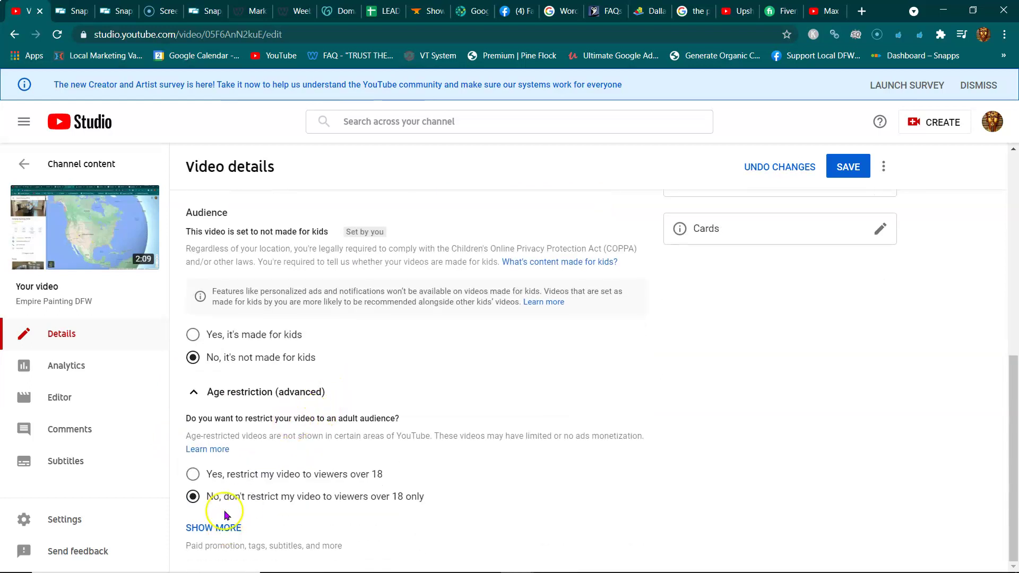
click(225, 527)
Set caption certification to 'never aired on U.S. television'
scroll(369, 369, down, 7)
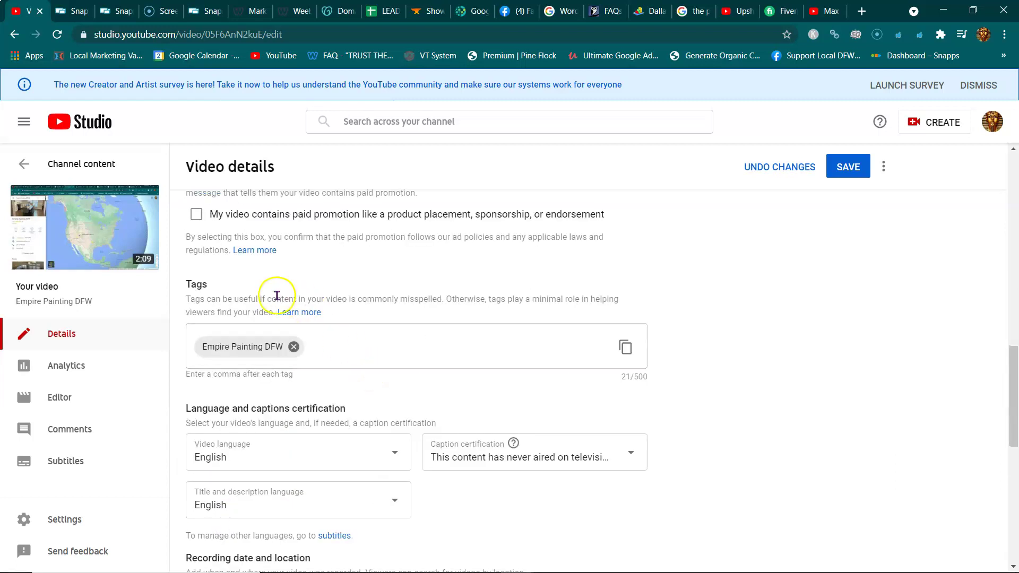
scroll(226, 279, down, 1)
click(317, 281)
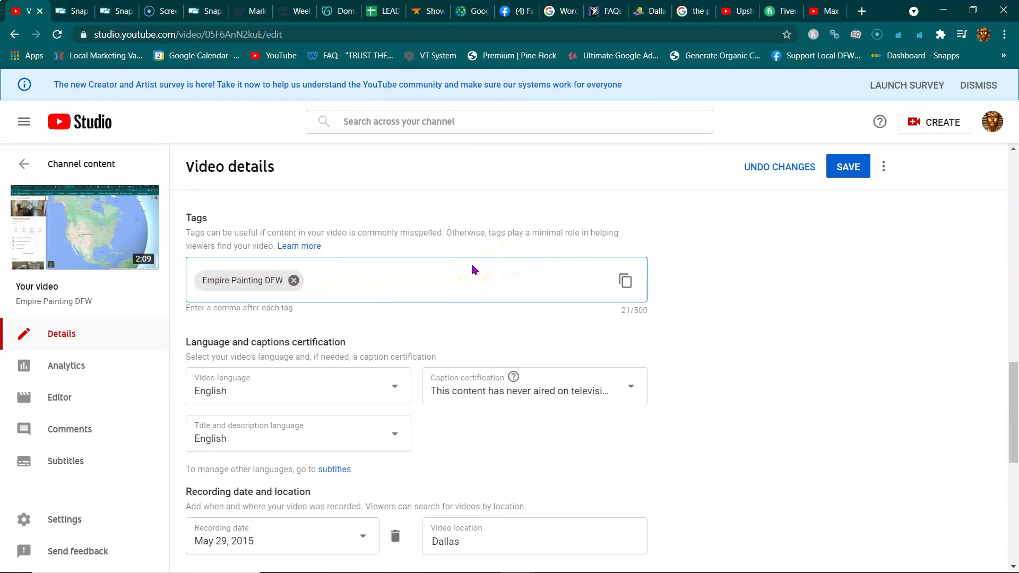
scroll(474, 270, down, 1)
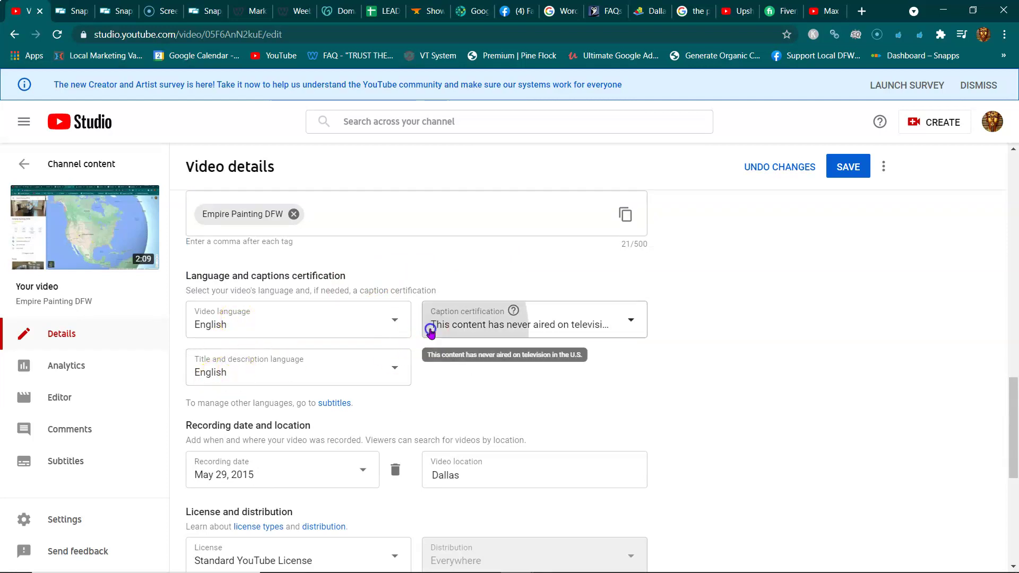
click(430, 328)
click(447, 345)
scroll(419, 330, down, 2)
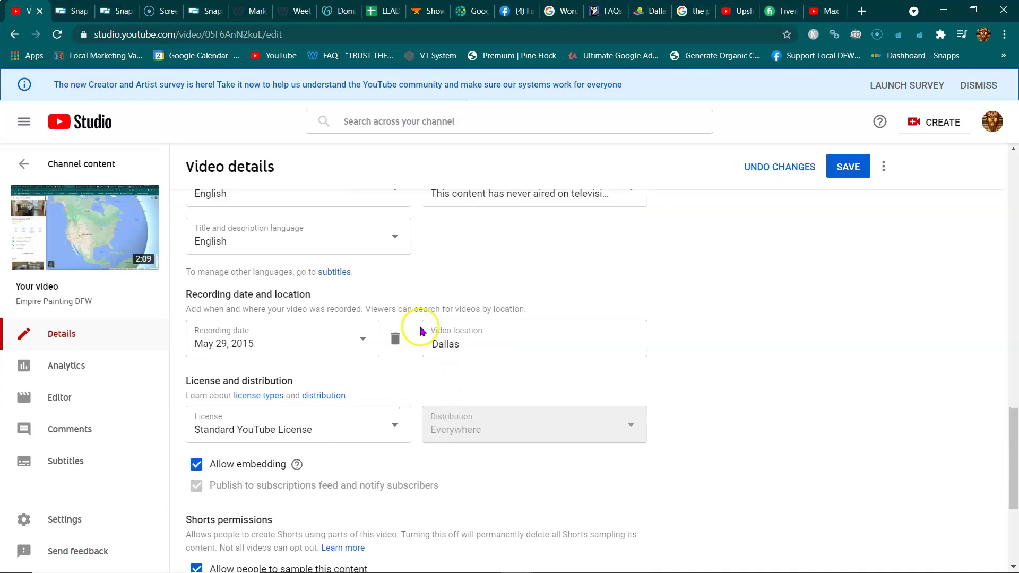
Set the recording date to Dec 28, 2017 and keep Dallas as the video location
click(362, 341)
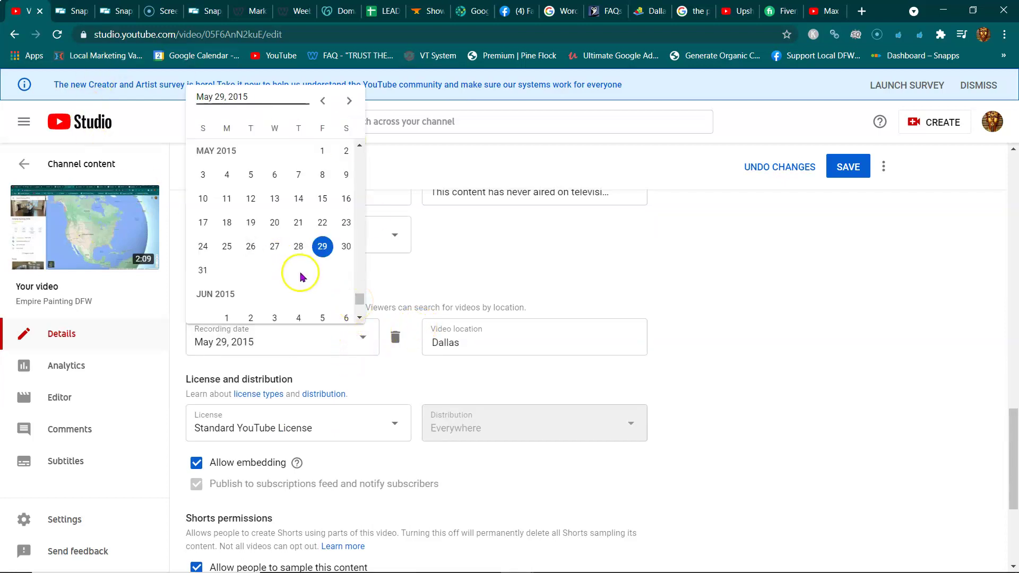
mouse_move(360, 305)
mouse_down()
mouse_move(361, 317)
mouse_move(358, 309)
mouse_up()
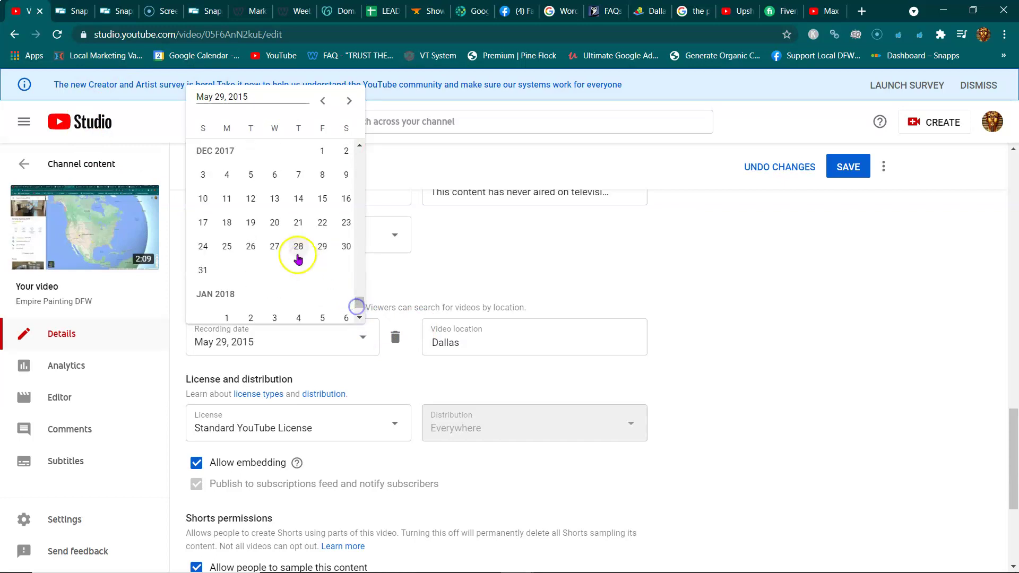
click(298, 246)
double_click(450, 343)
click(450, 345)
click(712, 368)
Save the updated Empire Painting DFW video details
scroll(712, 368, down, 1)
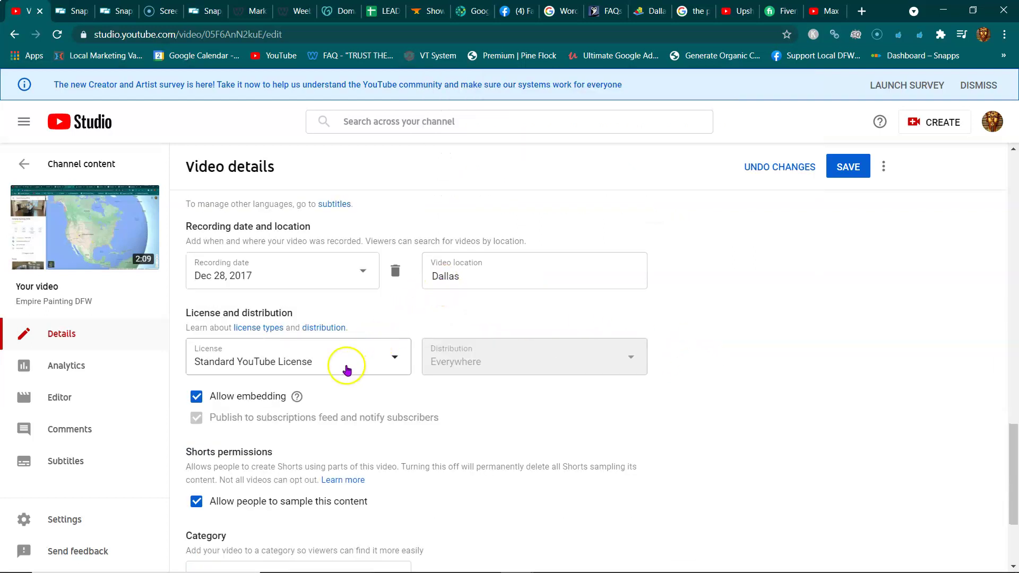
scroll(345, 368, down, 1)
scroll(340, 360, down, 1)
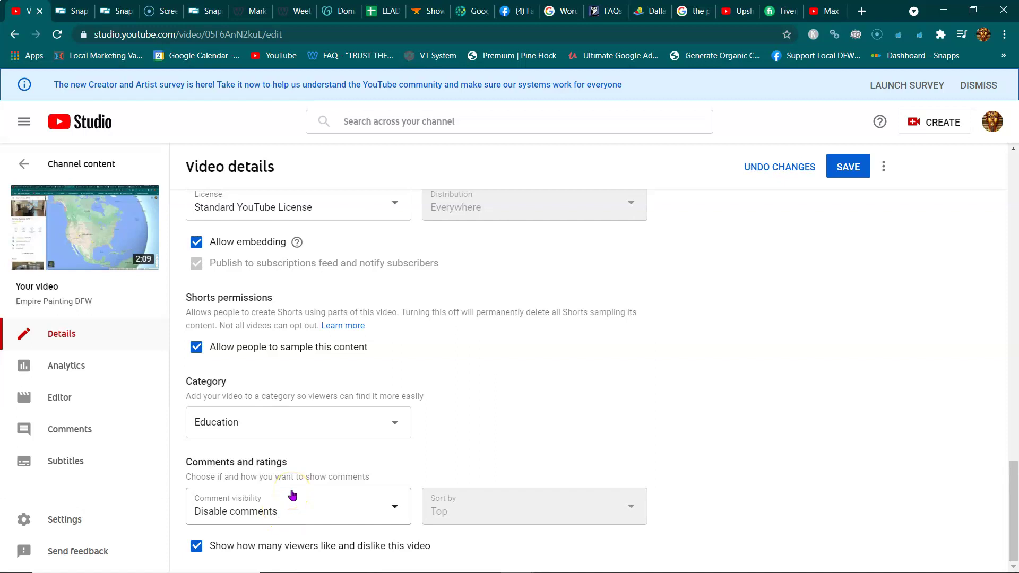
click(845, 166)
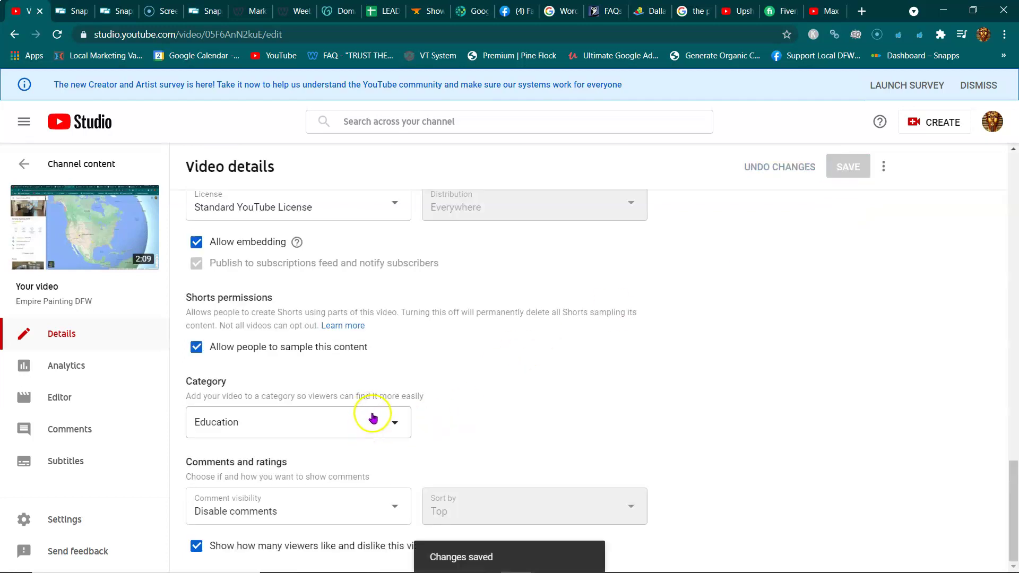
scroll(373, 419, up, 15)
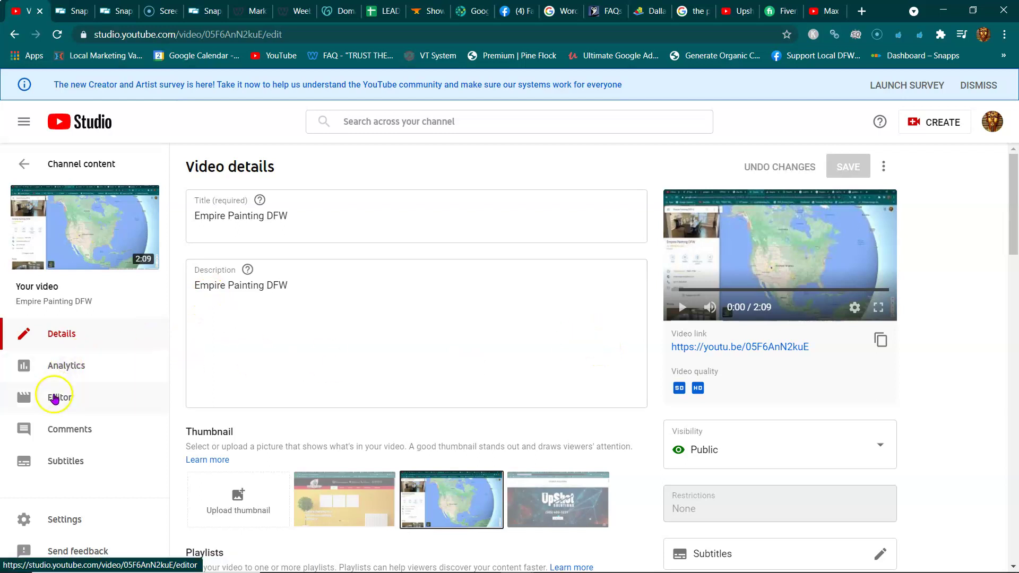
Go from the video Editor back to Details, then to the Subtitles page
click(61, 393)
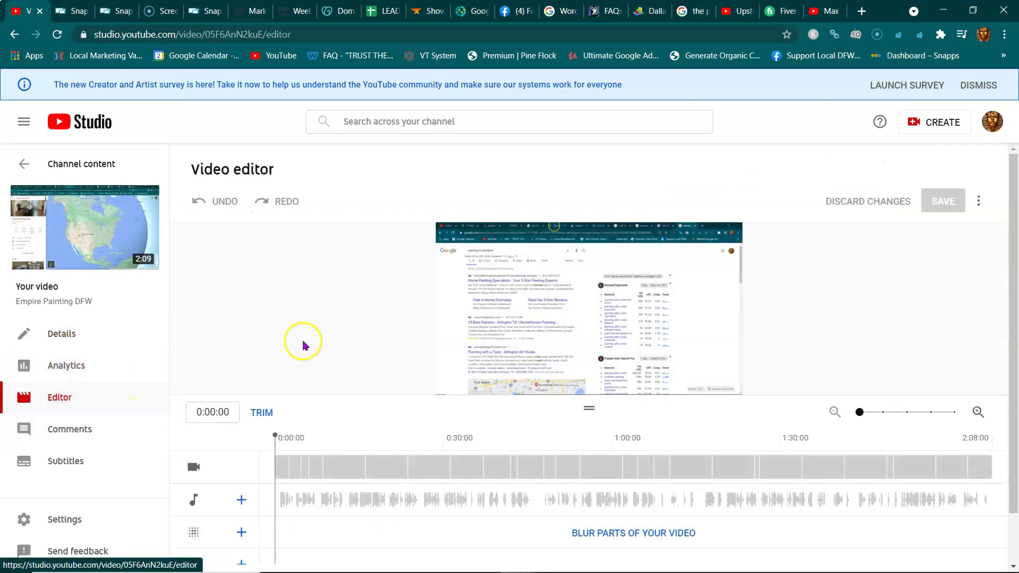
scroll(303, 343, down, 1)
middle_click(302, 342)
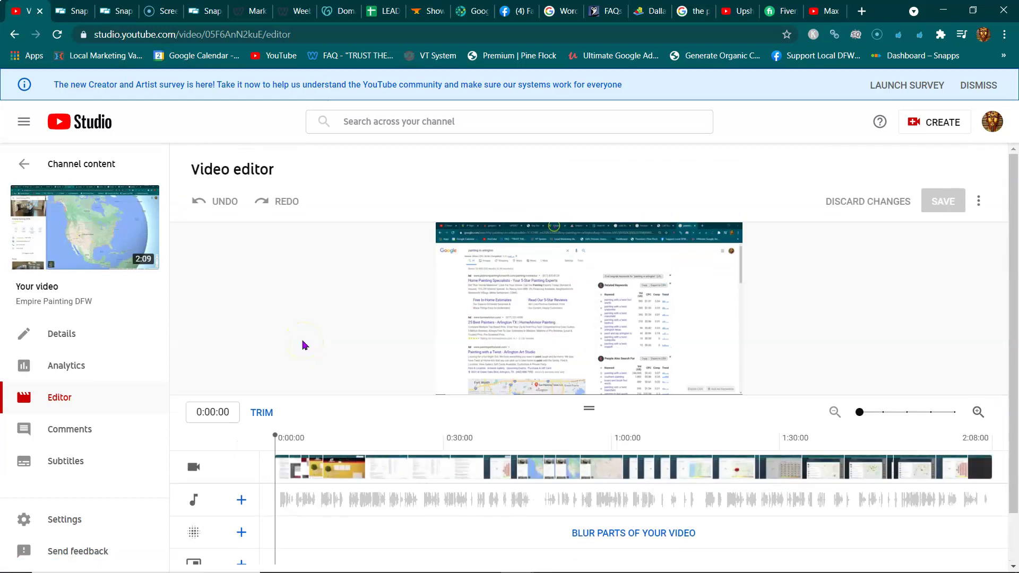
click(75, 343)
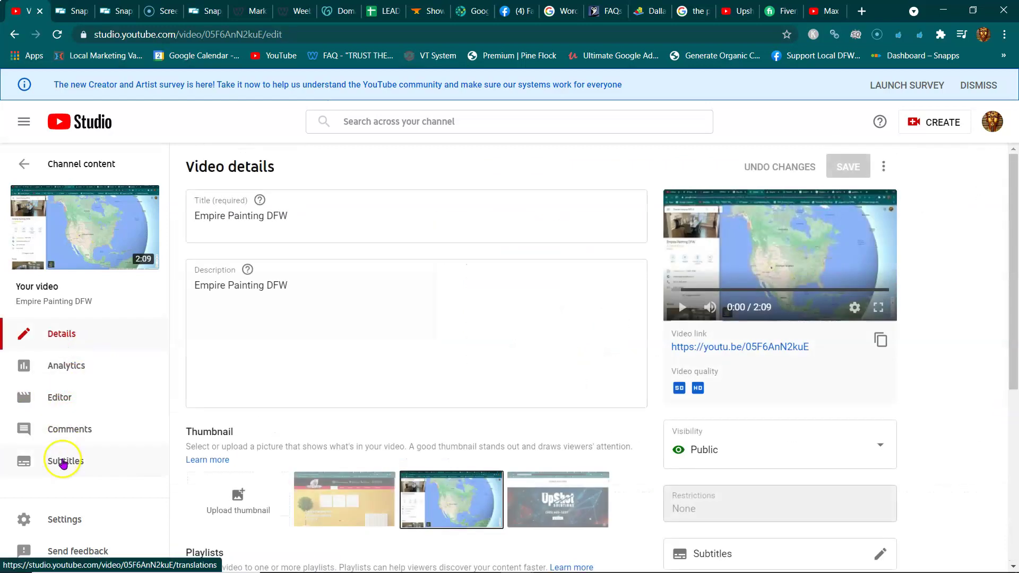
click(63, 460)
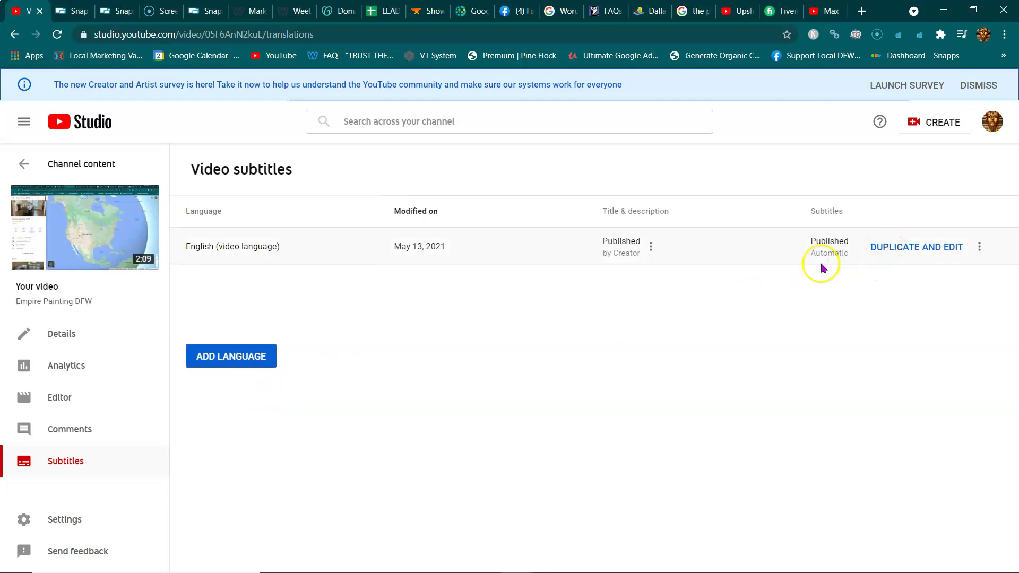
Duplicate the automatic English subtitles for editing, cancelling once before reaching the overwrite prompt
click(883, 249)
click(605, 359)
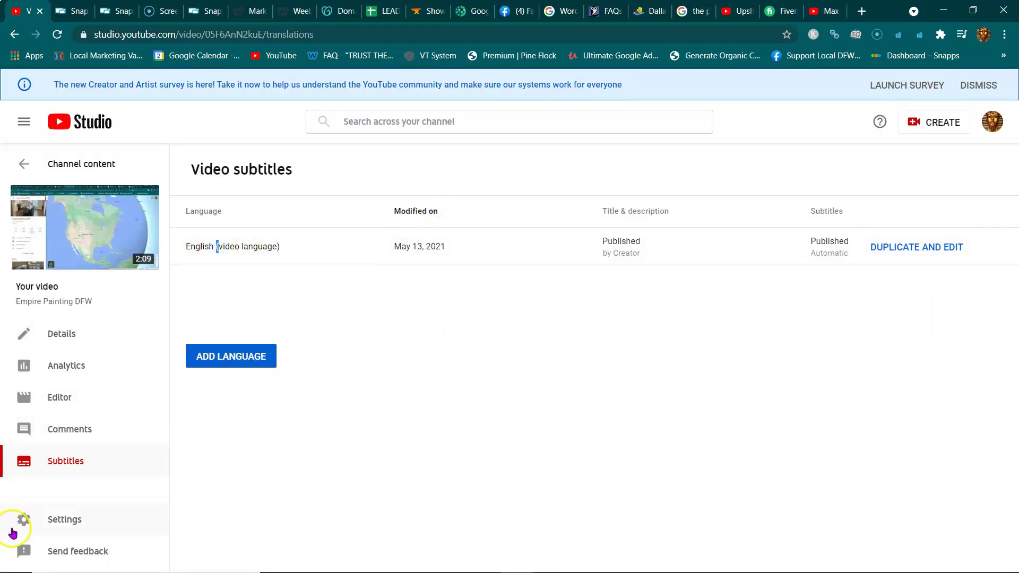
click(18, 554)
click(921, 254)
Overwrite the English draft with the automatic captions, check them up to about 0:38, and publish
click(670, 359)
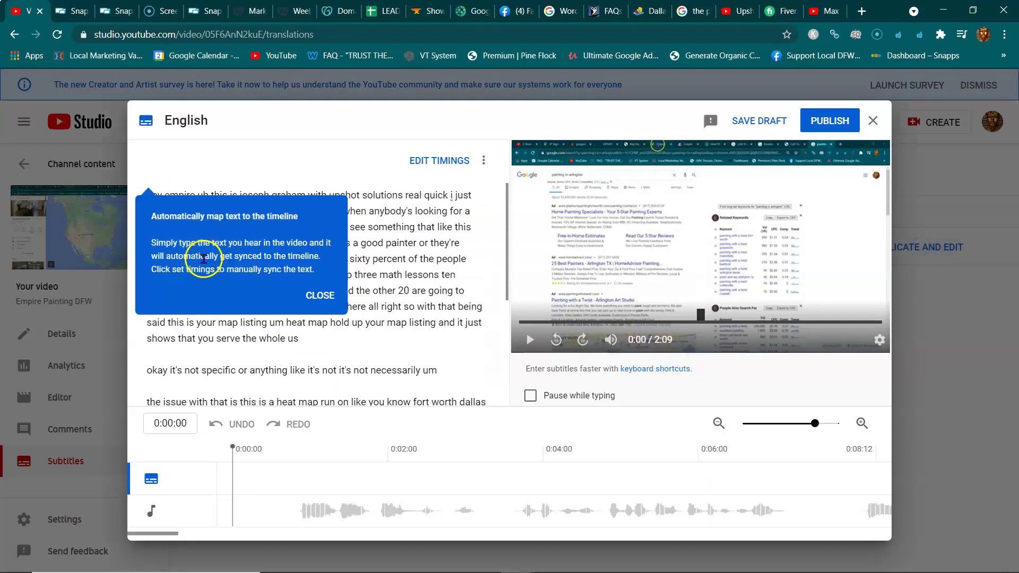
click(321, 295)
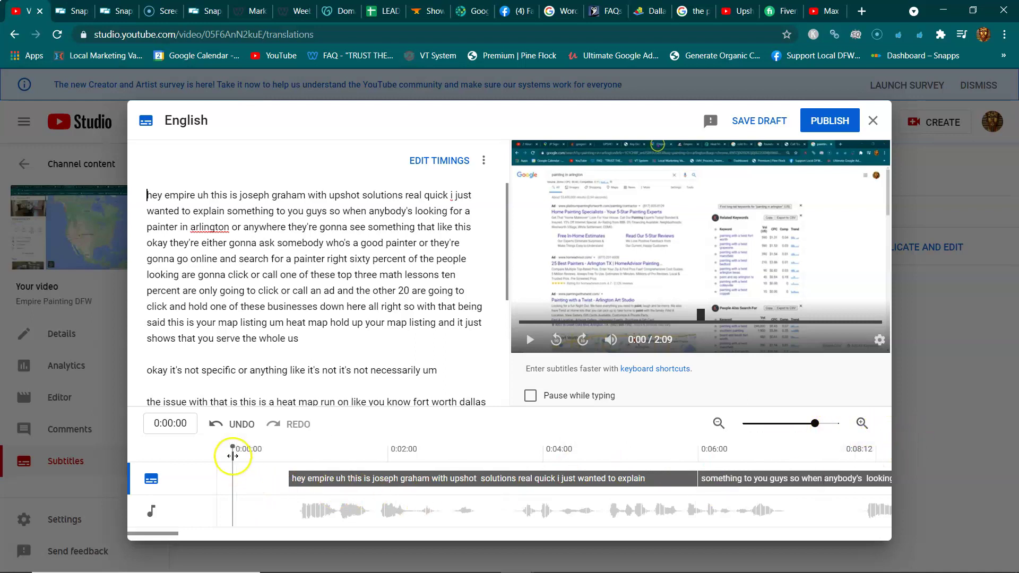
drag(230, 455, 707, 333)
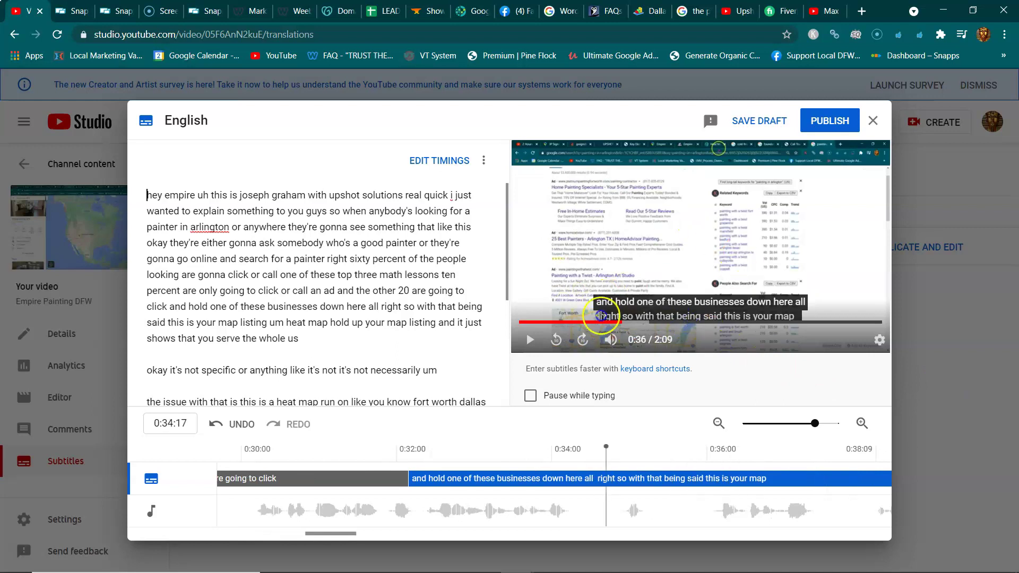
drag(555, 504, 120, 532)
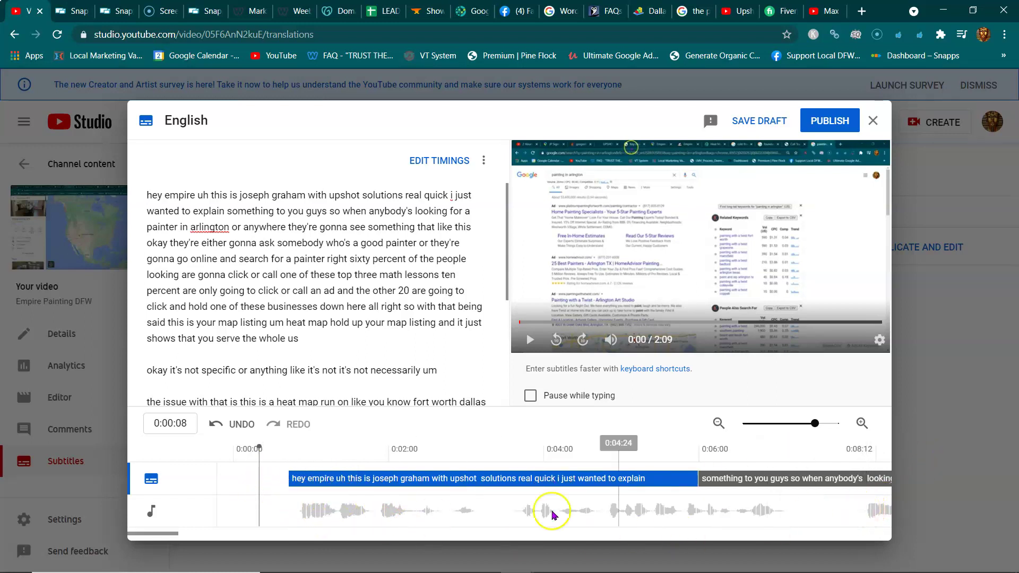
click(833, 123)
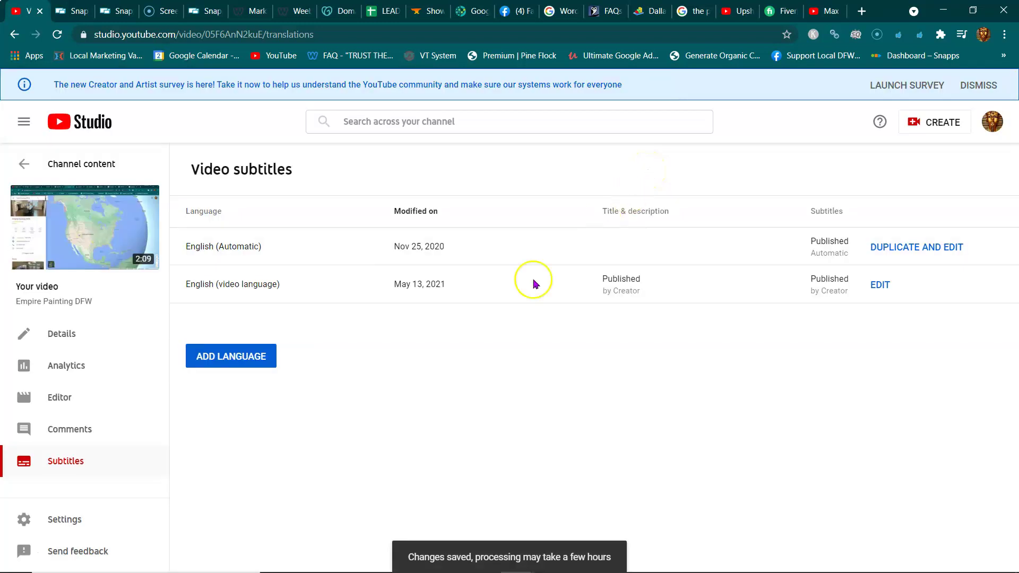
Switch between the Editor and Details pages and scroll through the video details
click(80, 404)
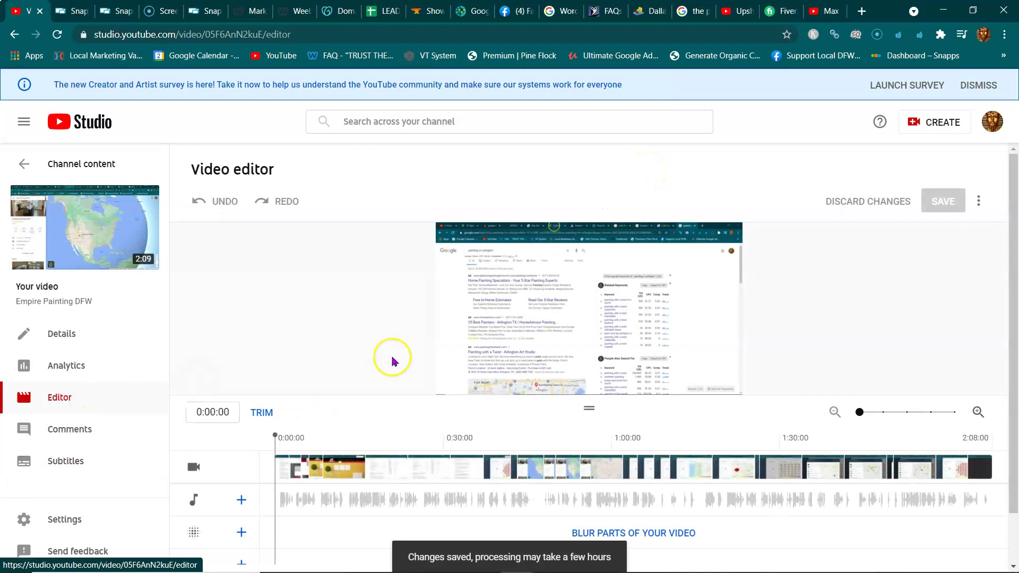
scroll(403, 352, down, 1)
click(59, 340)
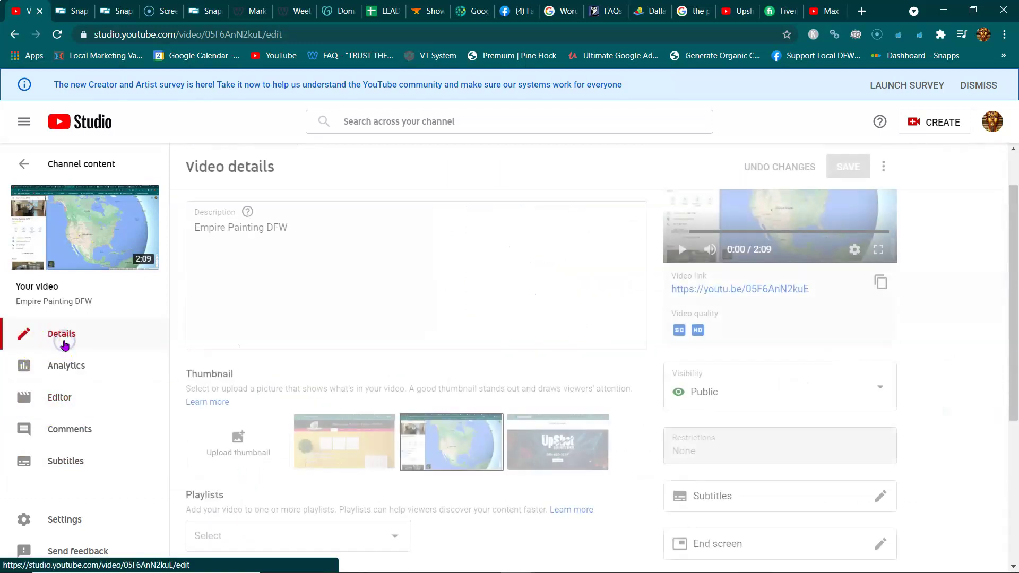
click(63, 400)
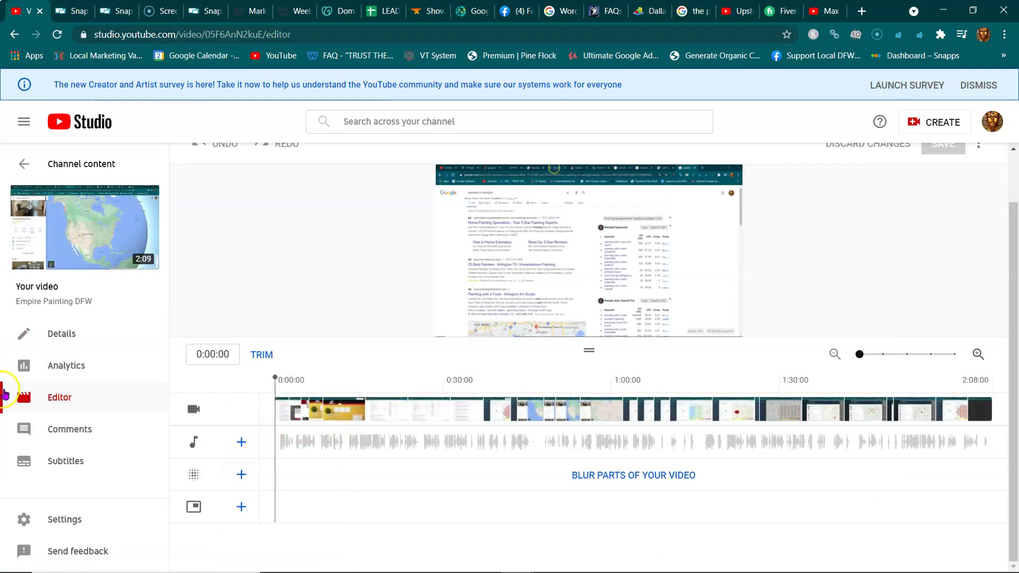
click(33, 333)
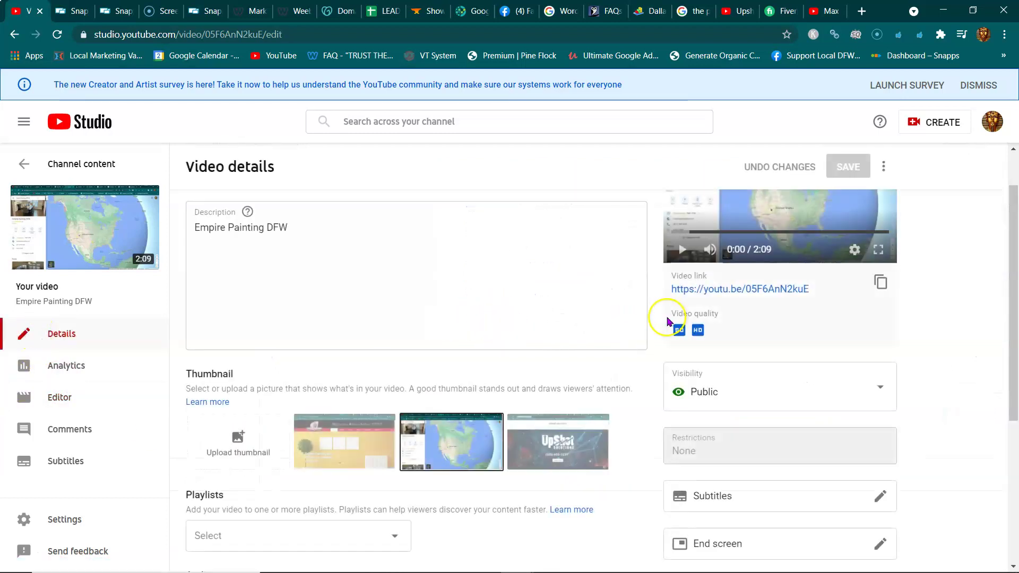
scroll(661, 321, down, 3)
scroll(658, 321, down, 1)
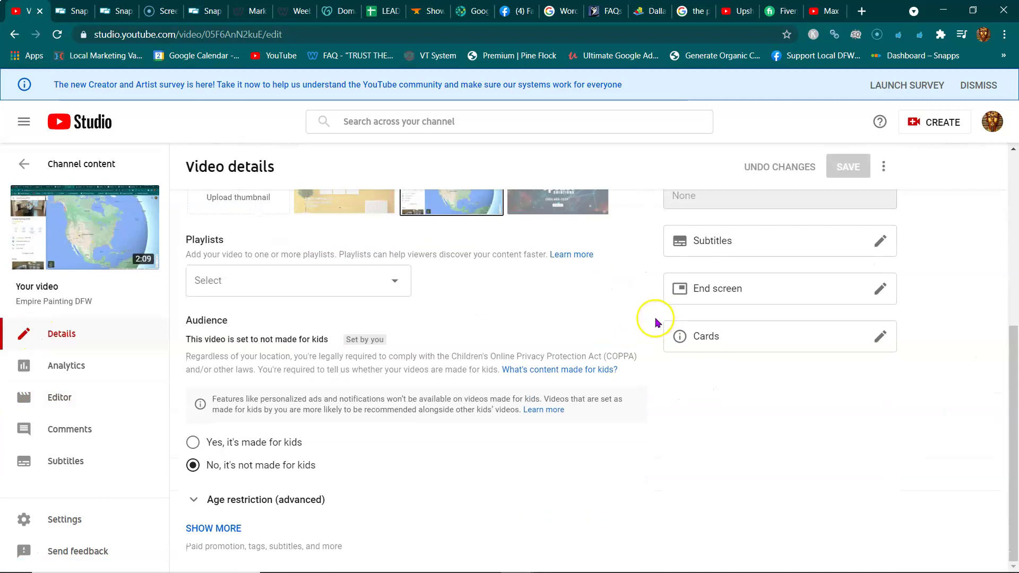
scroll(431, 367, up, 5)
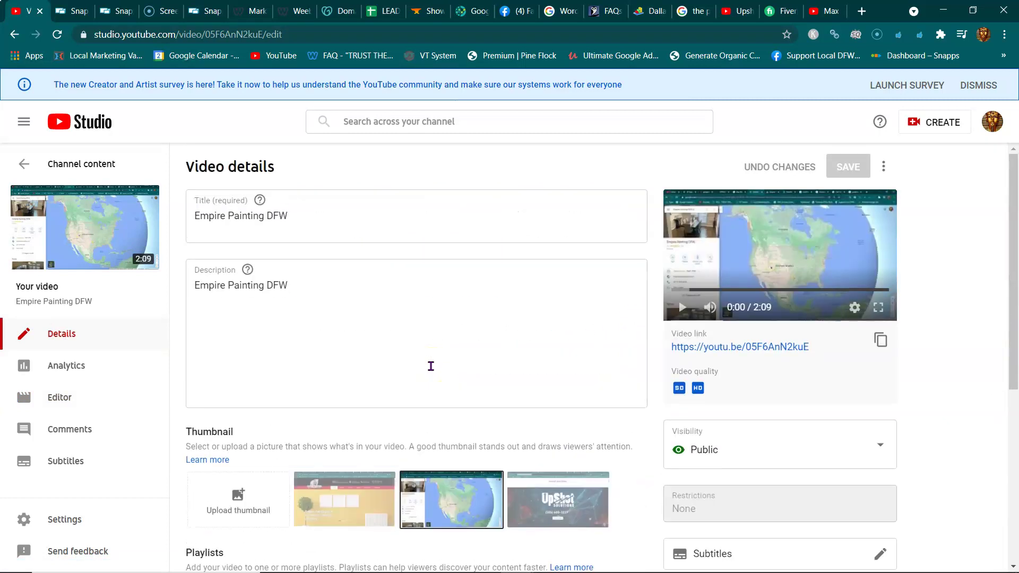
scroll(431, 366, down, 2)
scroll(431, 366, up, 2)
Expand SHOW MORE and review the description, tags, language, location, license and category
click(428, 359)
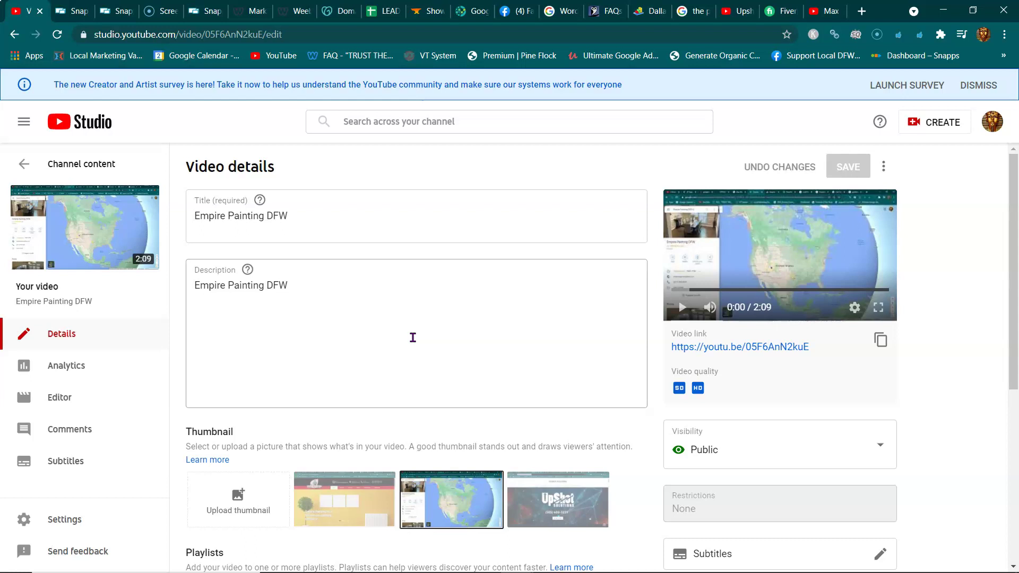
scroll(413, 338, down, 6)
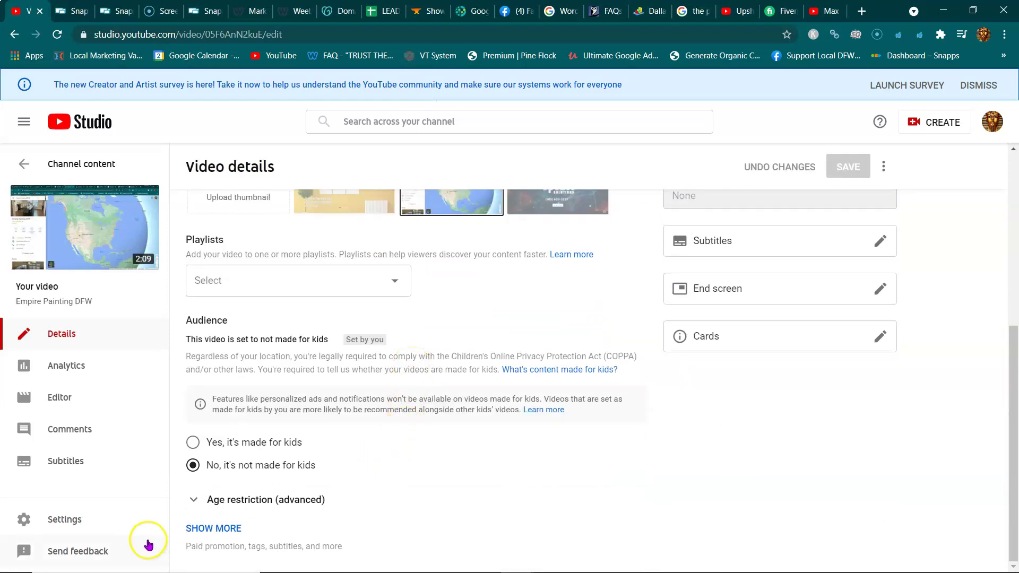
click(197, 528)
scroll(483, 427, down, 6)
scroll(485, 431, down, 3)
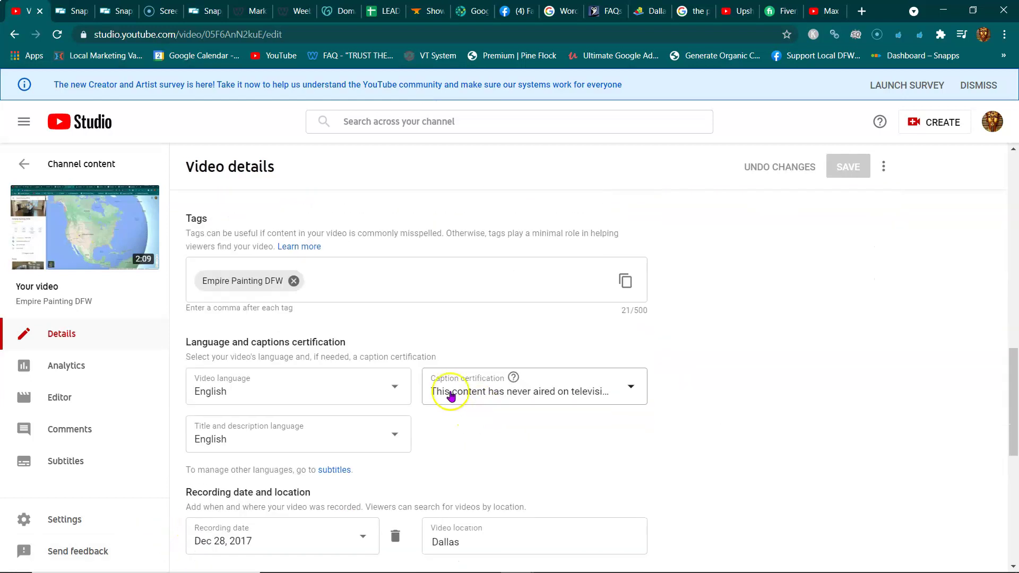
click(366, 285)
scroll(257, 395, down, 6)
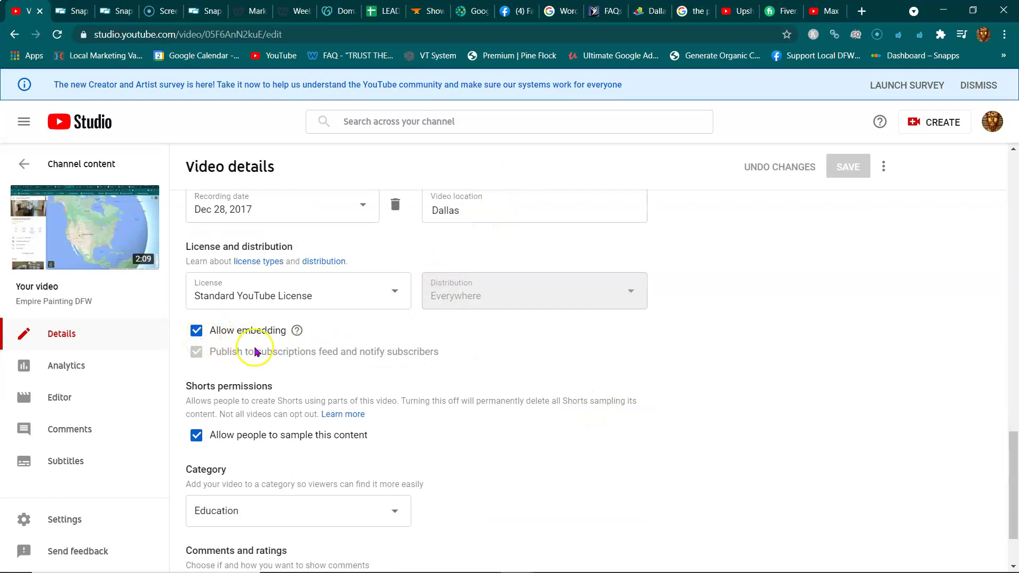
mouse_move(300, 336)
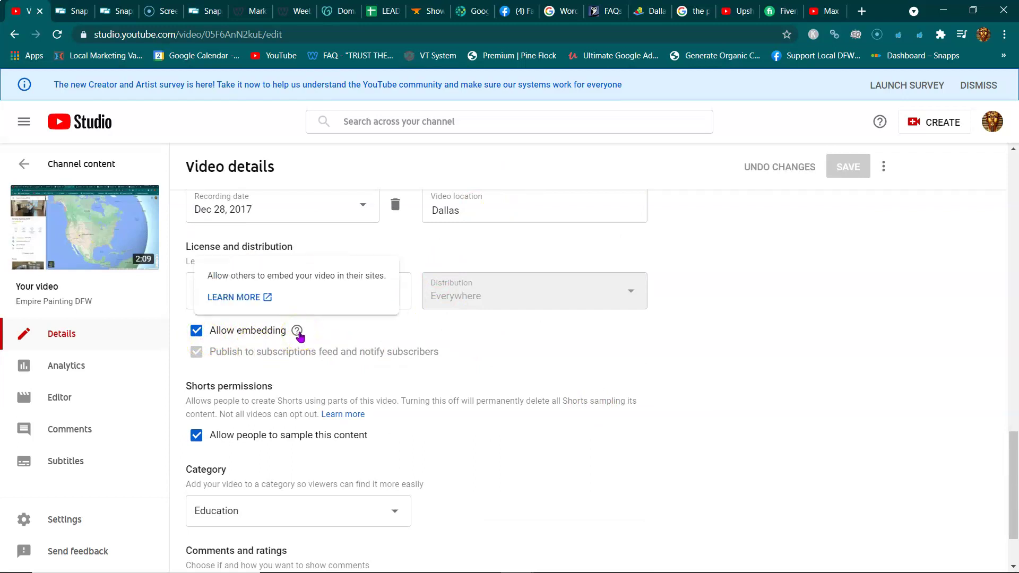
scroll(294, 329, up, 3)
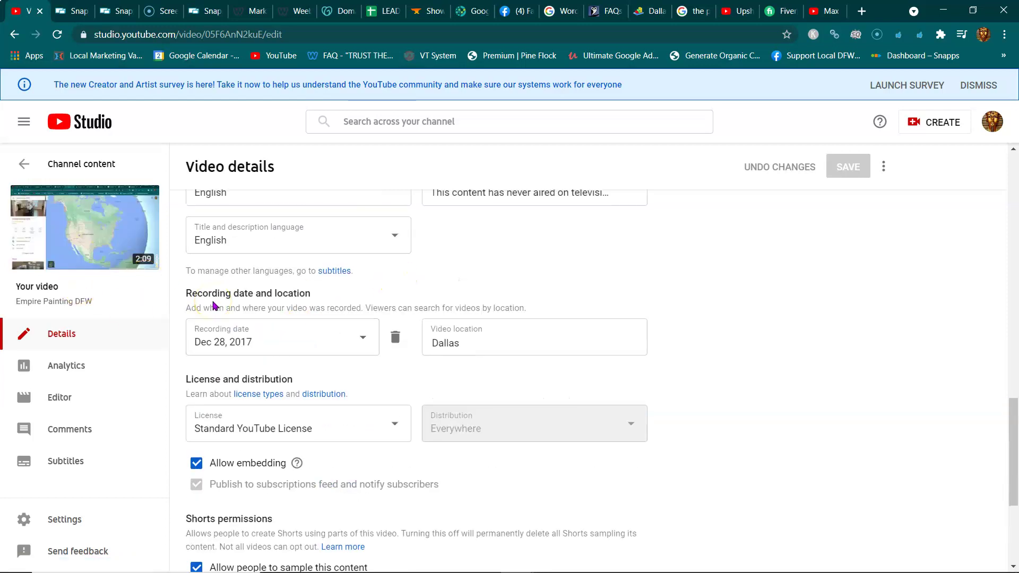
scroll(215, 306, up, 1)
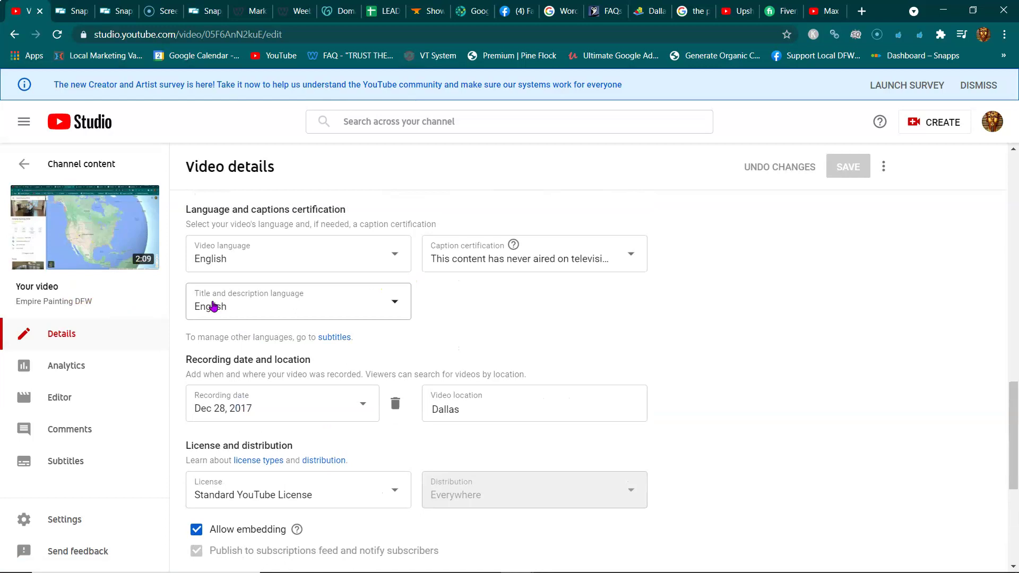
mouse_move(72, 259)
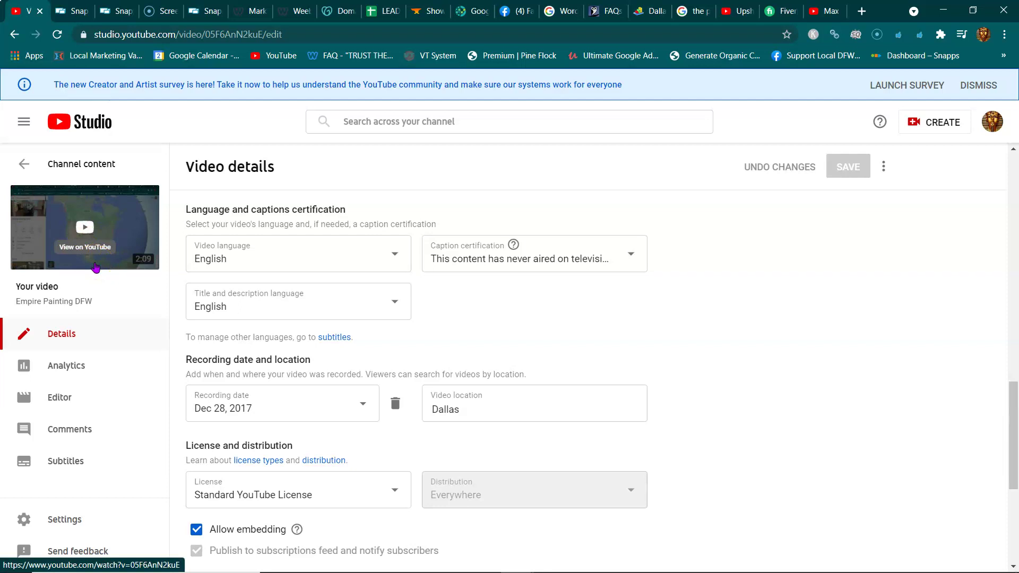
scroll(282, 288, down, 5)
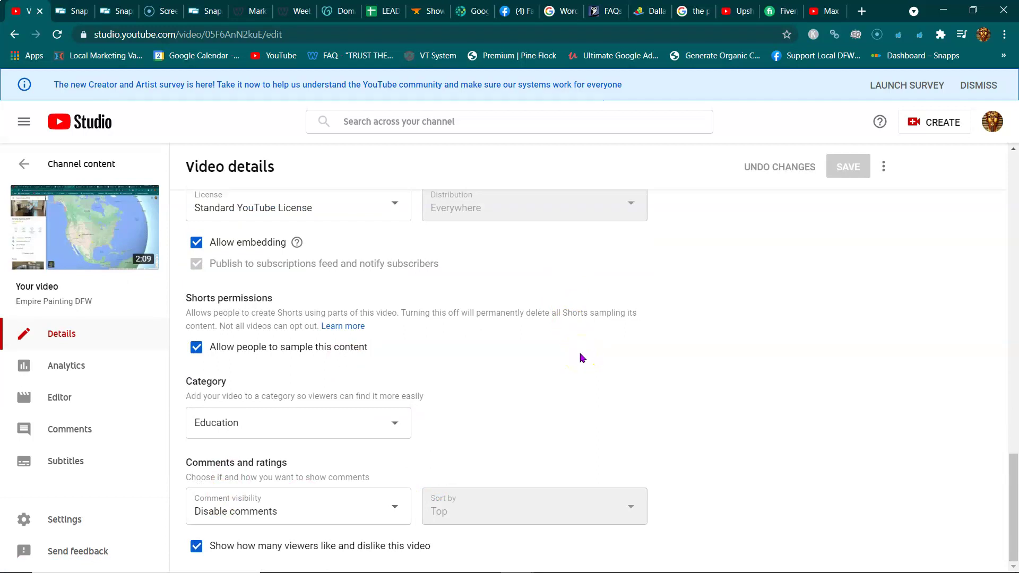
Check the channel Settings dialog and close it without changes
click(64, 520)
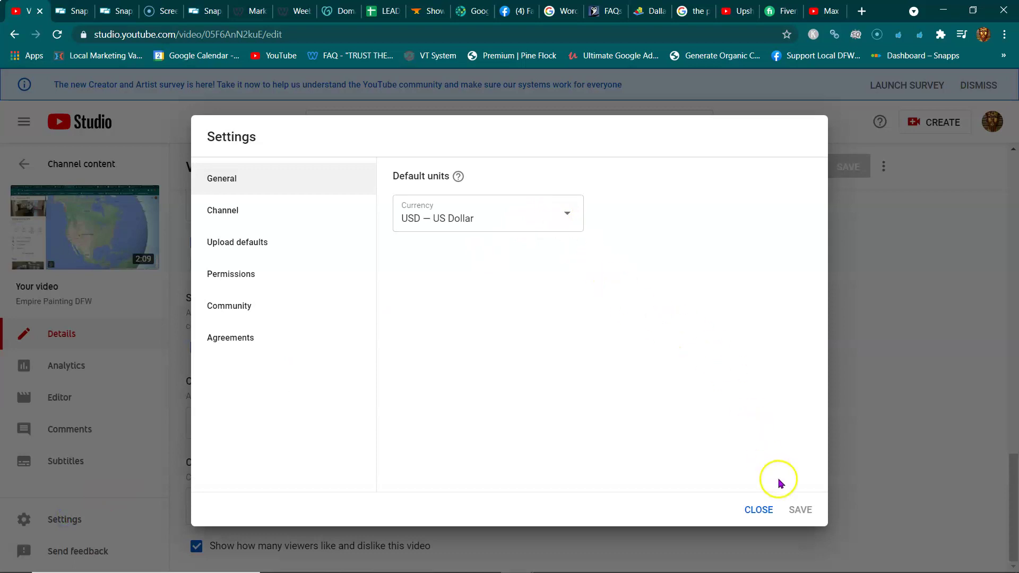
click(759, 511)
scroll(420, 424, up, 6)
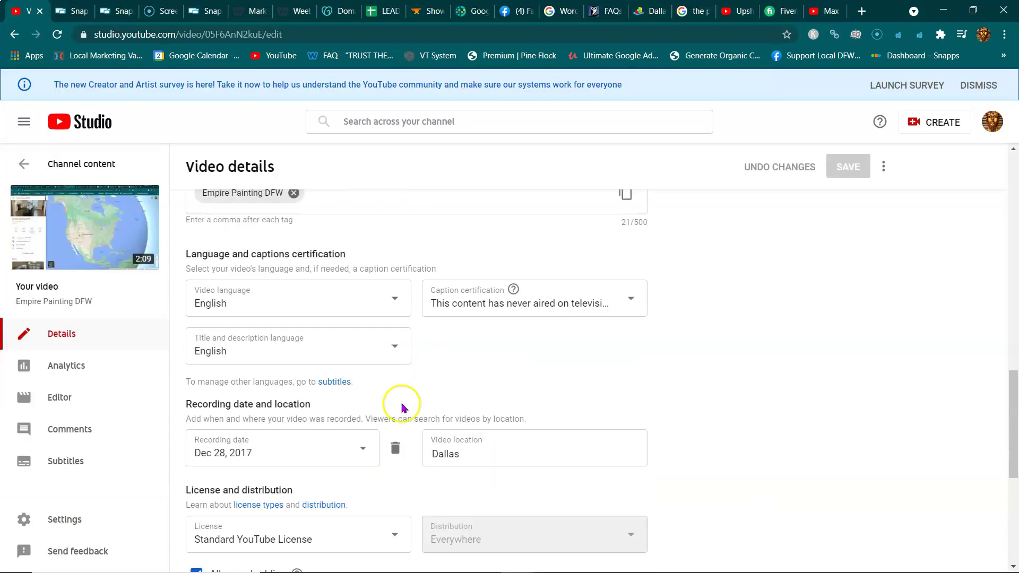
scroll(504, 401, up, 7)
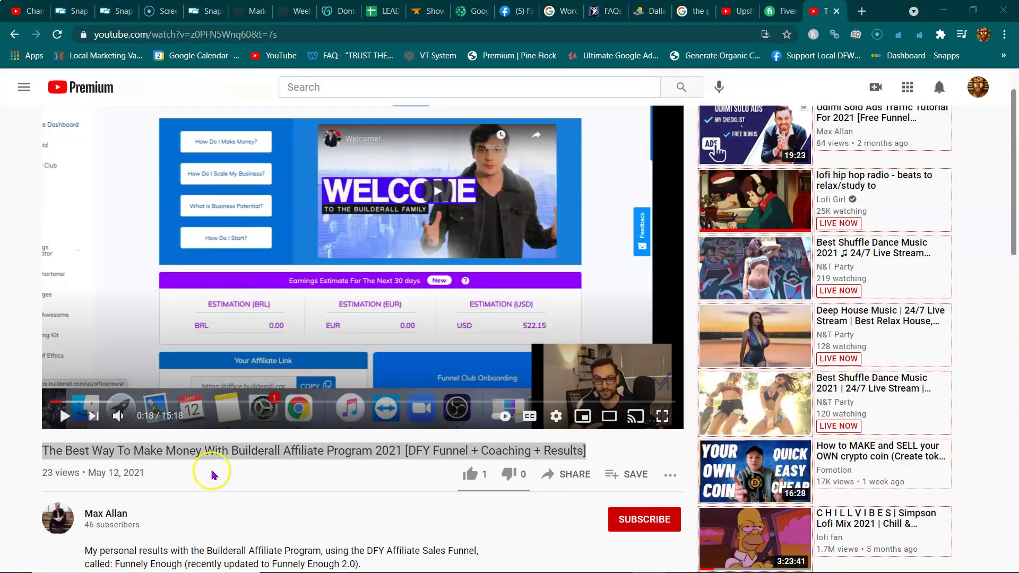
Search Google for the Builderall video's full title using the right-click menu
triple_click(245, 457)
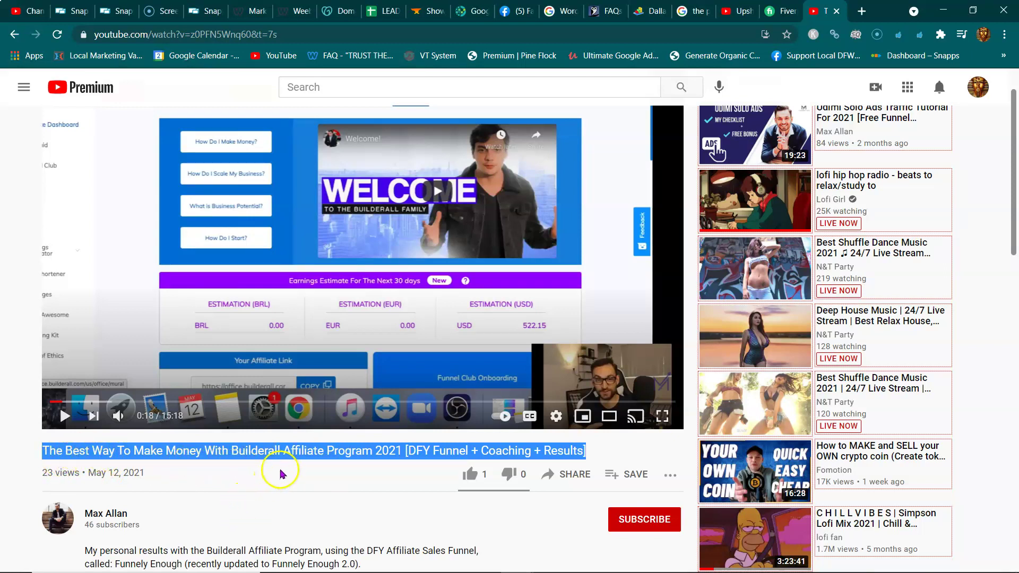
right_click(335, 455)
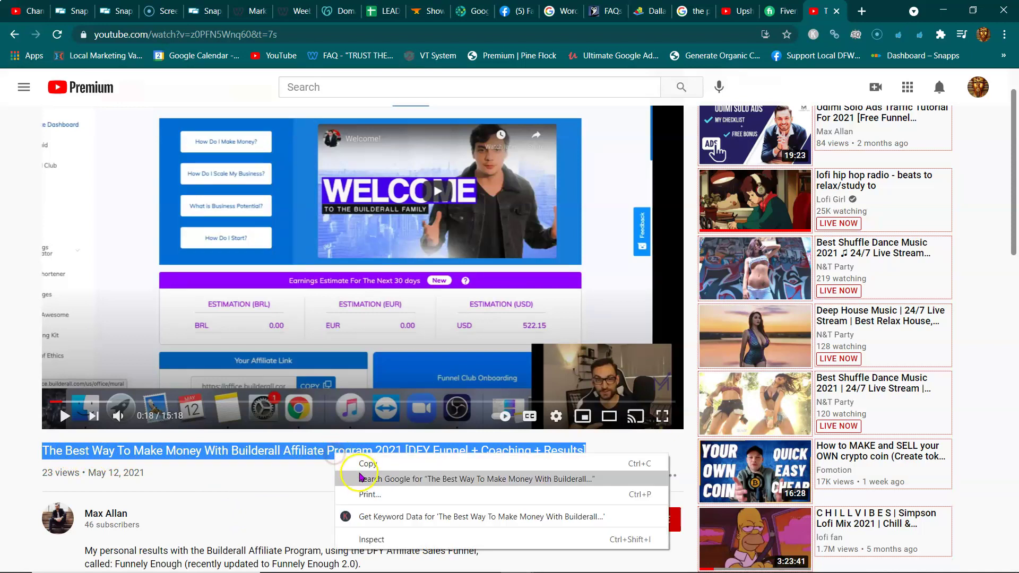
click(363, 480)
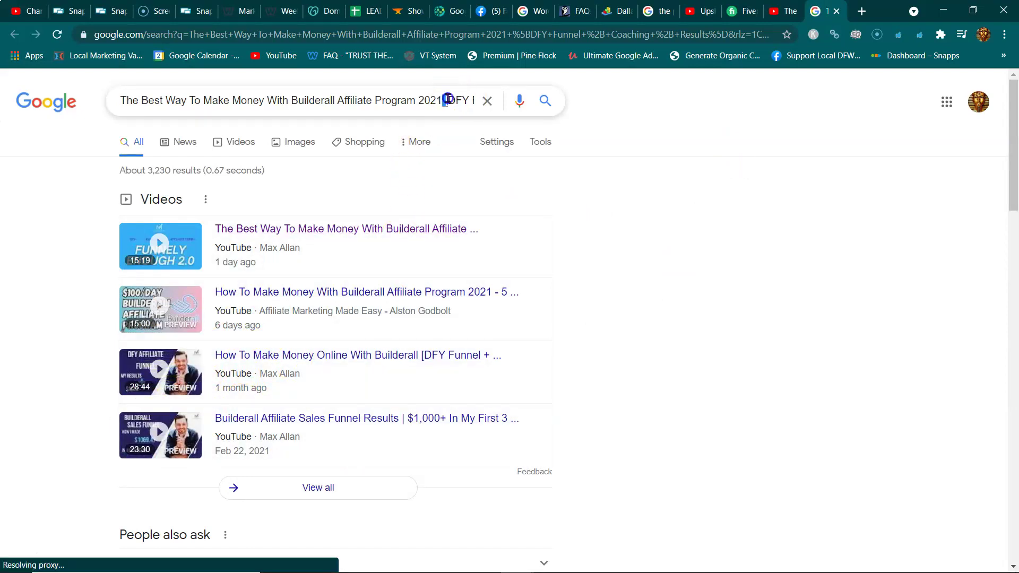
Search the title without '[DFY Funnel + Coaching + Results]' and review the results
drag(448, 101, 521, 99)
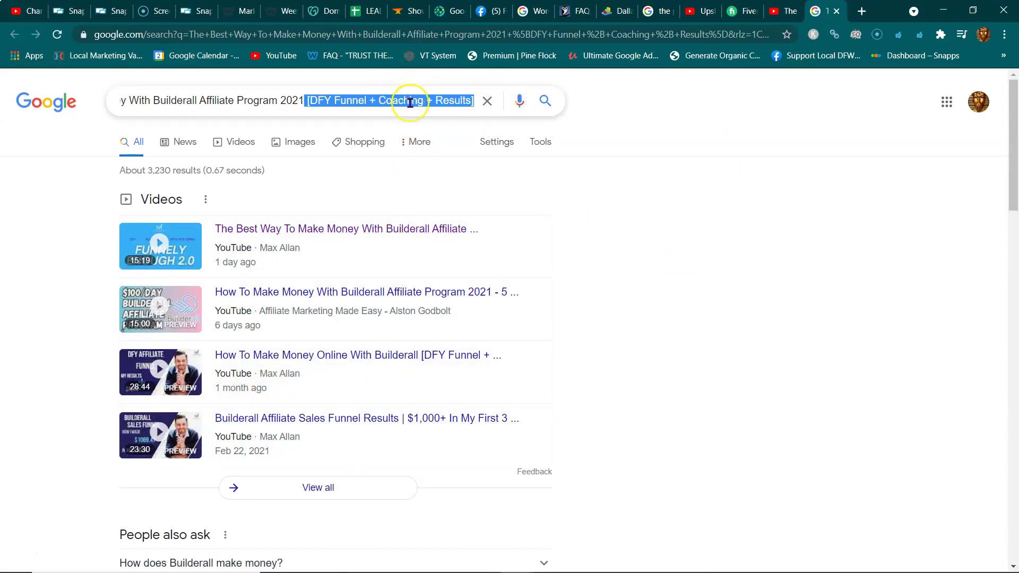
key(BackSpace)
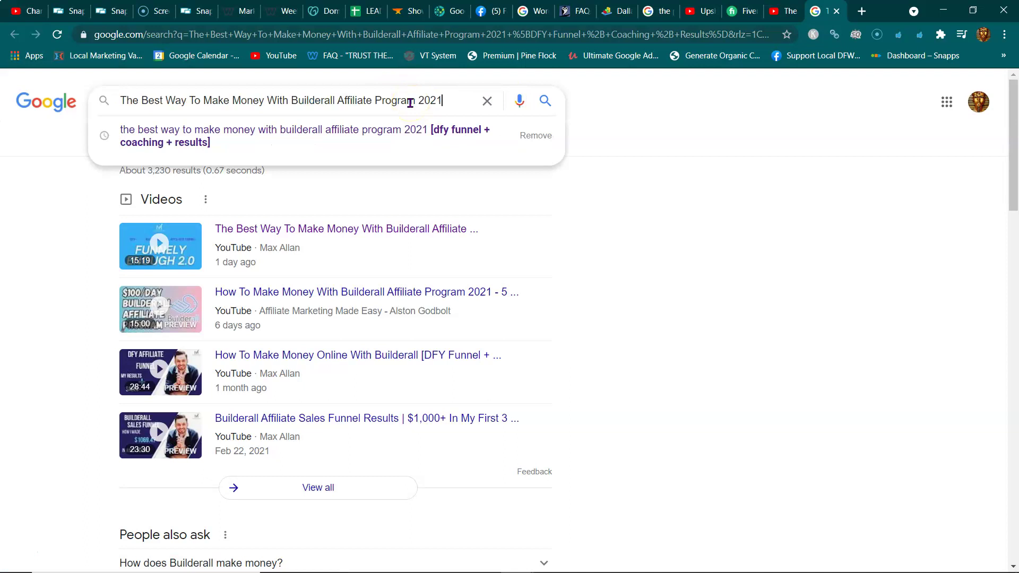
key(Return)
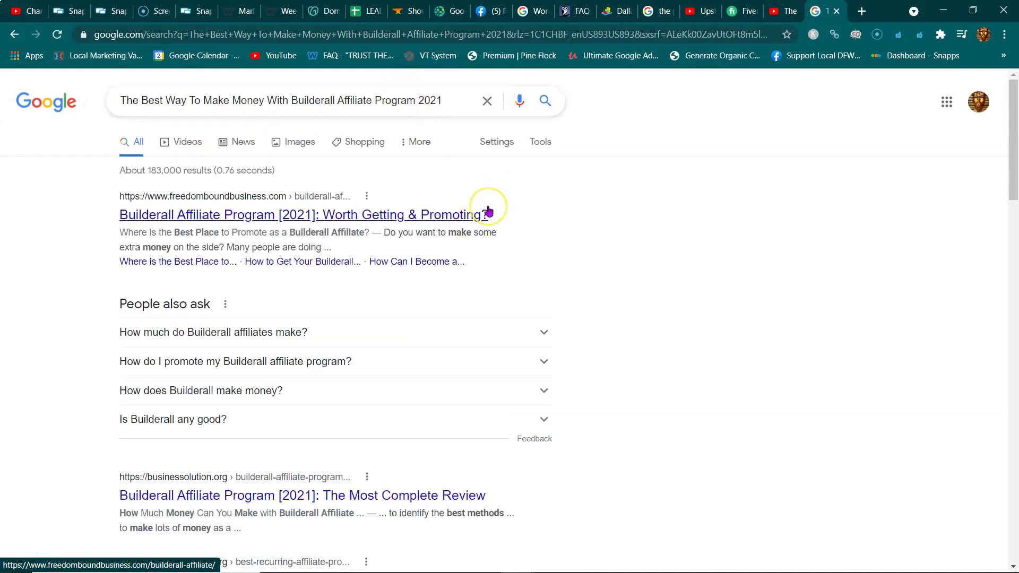
scroll(488, 212, down, 8)
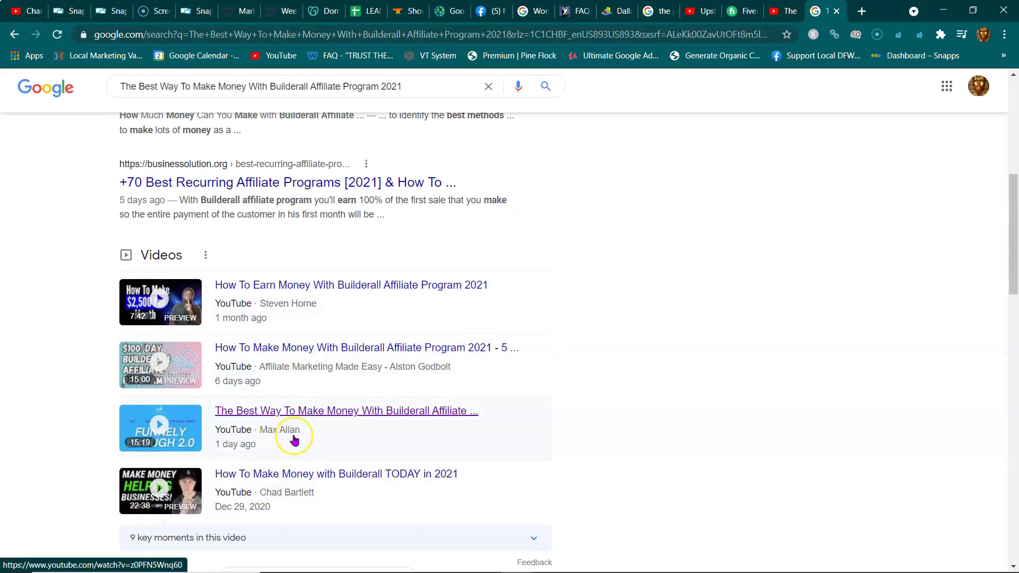
scroll(295, 441, down, 8)
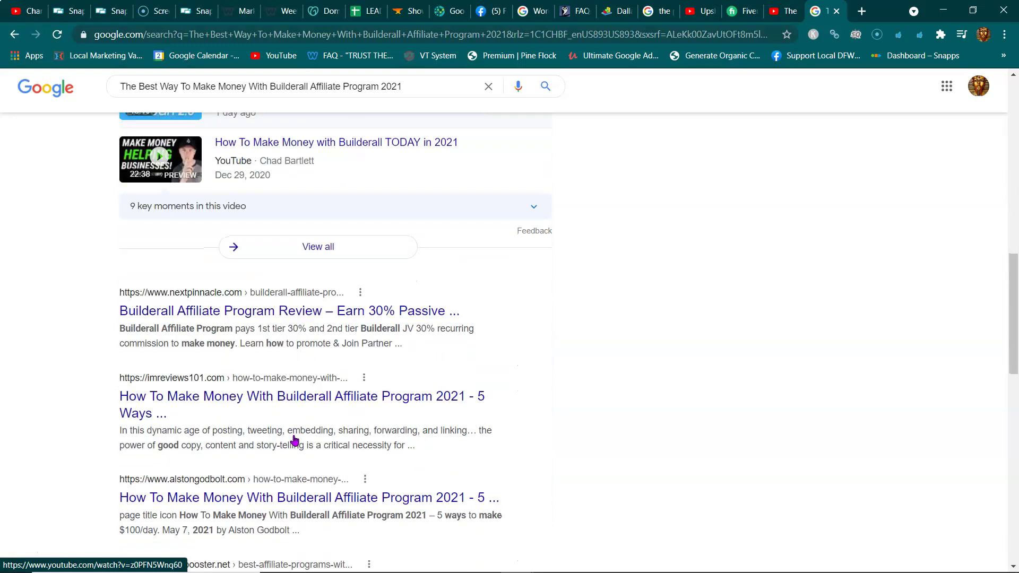
scroll(310, 342, down, 2)
scroll(228, 444, up, 16)
scroll(205, 135, up, 2)
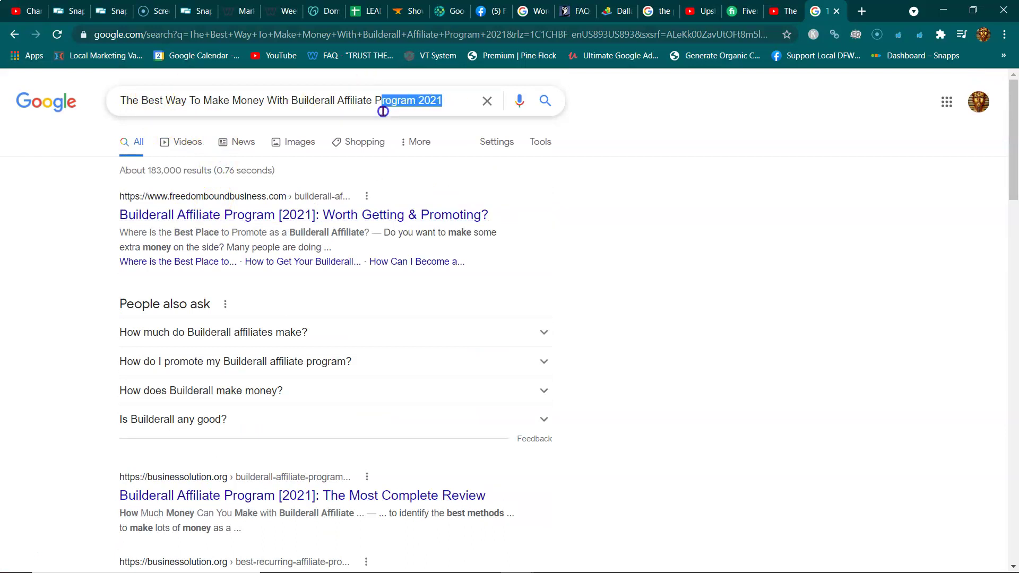
Drop 'Program 2021' from the query, search again and scroll through the rankings
key(BackSpace)
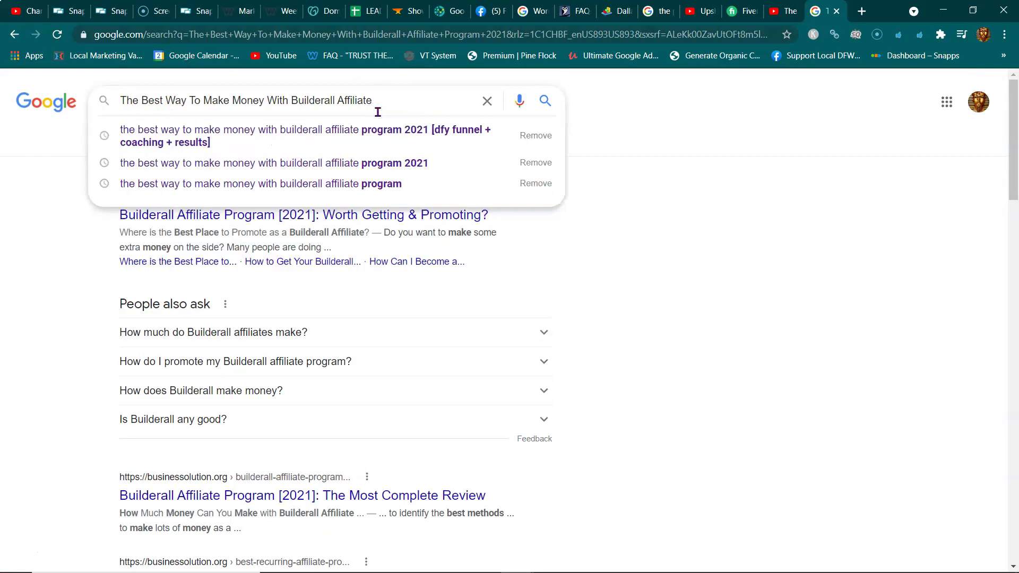
key(Return)
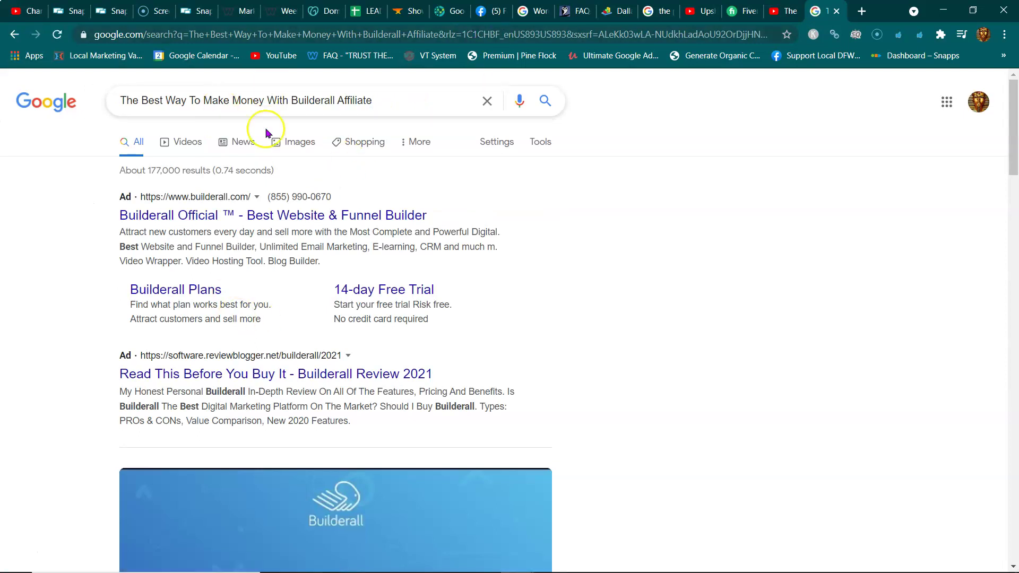
scroll(307, 193, down, 4)
scroll(308, 246, down, 1)
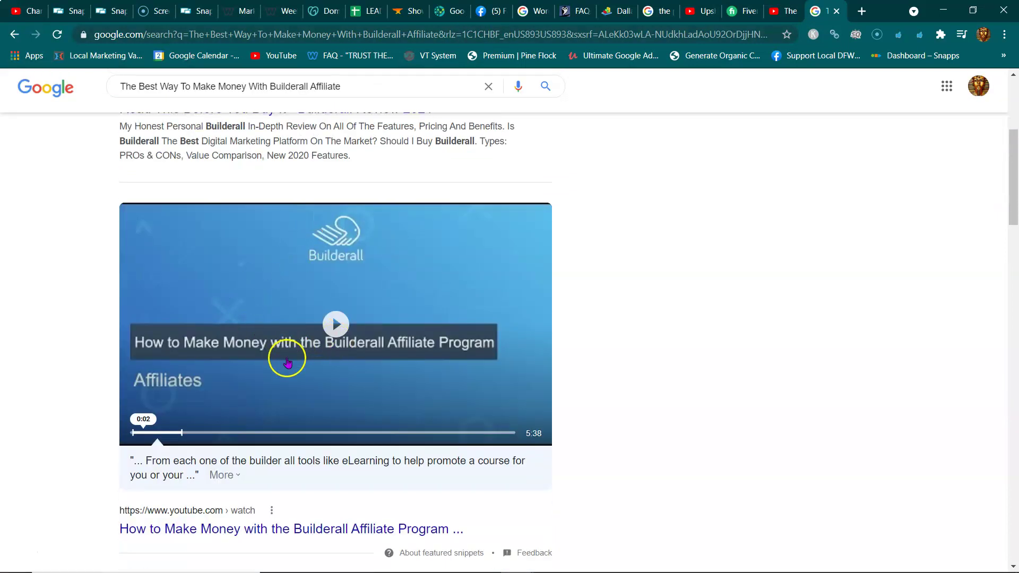
scroll(364, 307, down, 4)
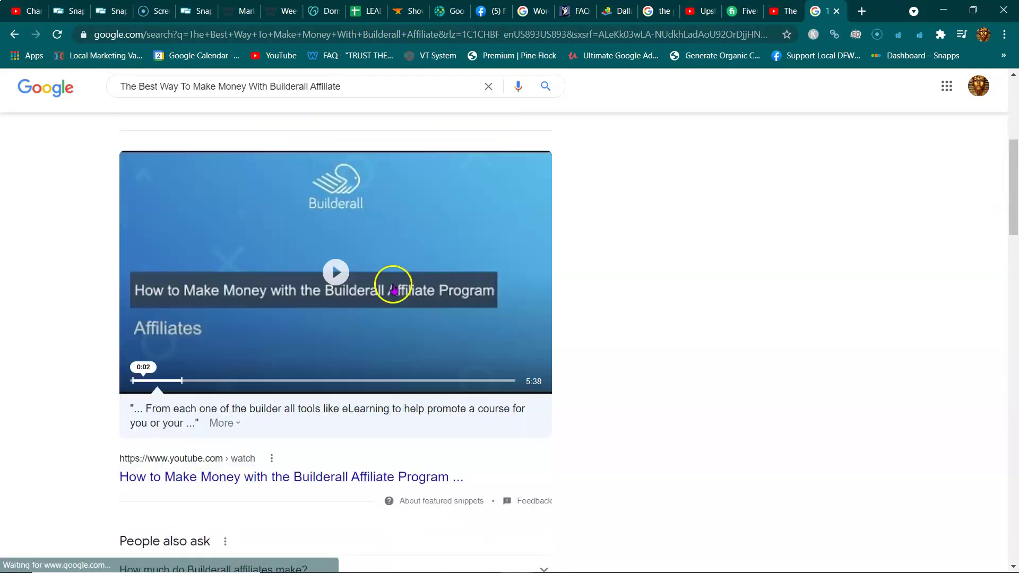
scroll(364, 310, down, 10)
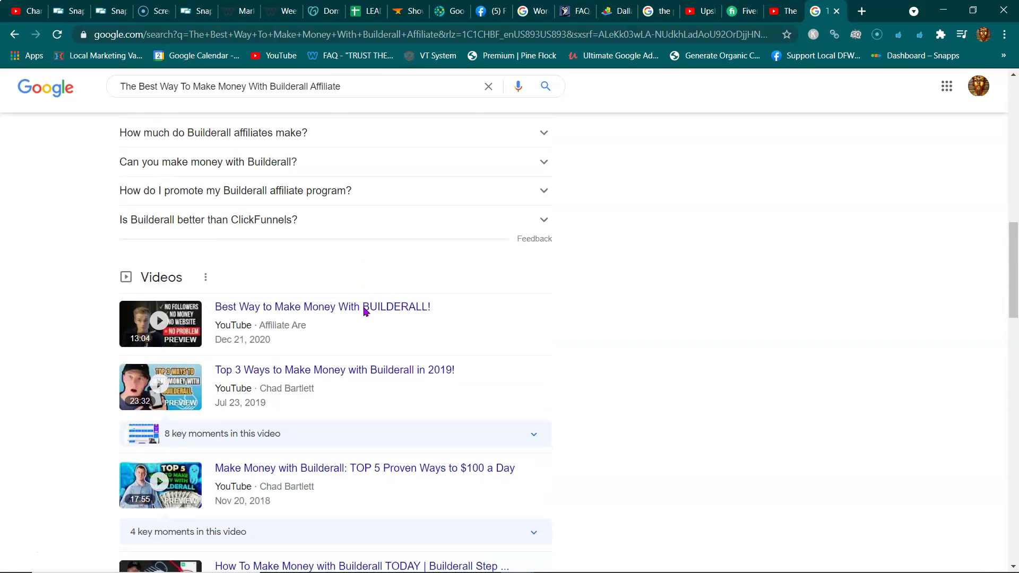
scroll(364, 312, down, 7)
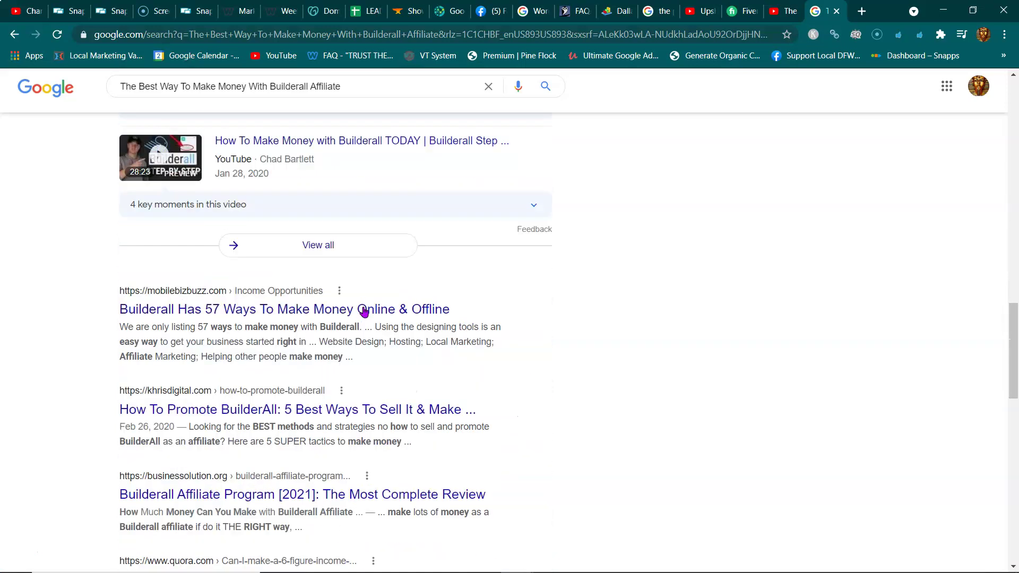
scroll(364, 312, down, 4)
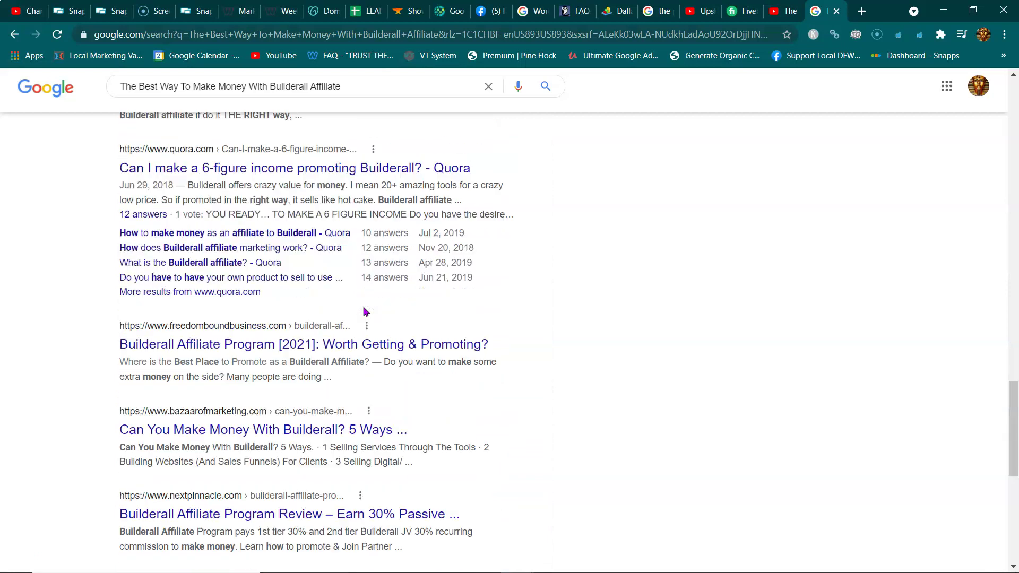
scroll(365, 311, down, 2)
scroll(364, 312, down, 3)
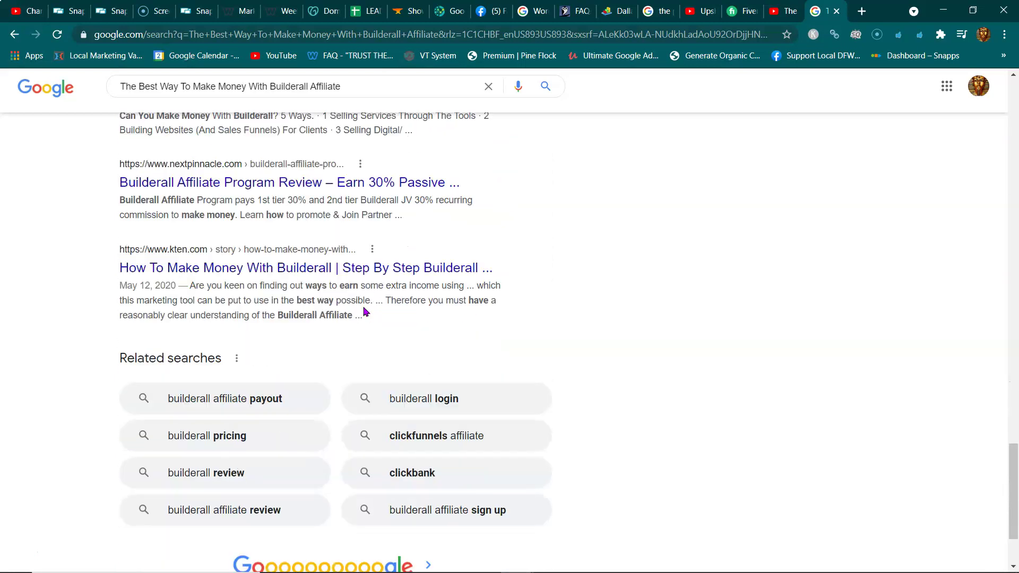
scroll(365, 311, up, 17)
scroll(364, 311, up, 8)
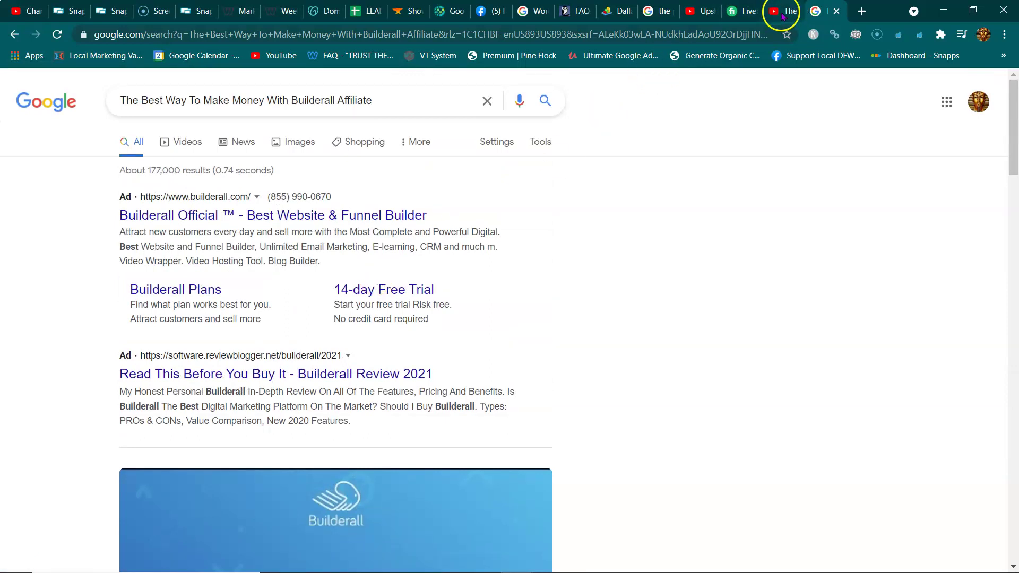
Search the title's opening words and open the 'Builderall Has 57 Ways' result
click(782, 11)
click(261, 454)
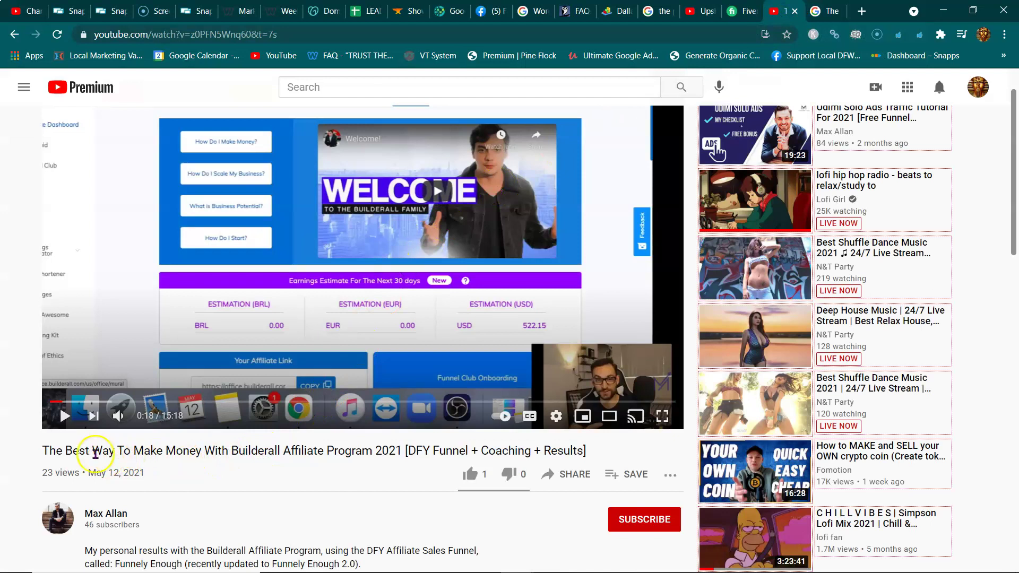
drag(73, 454, 275, 444)
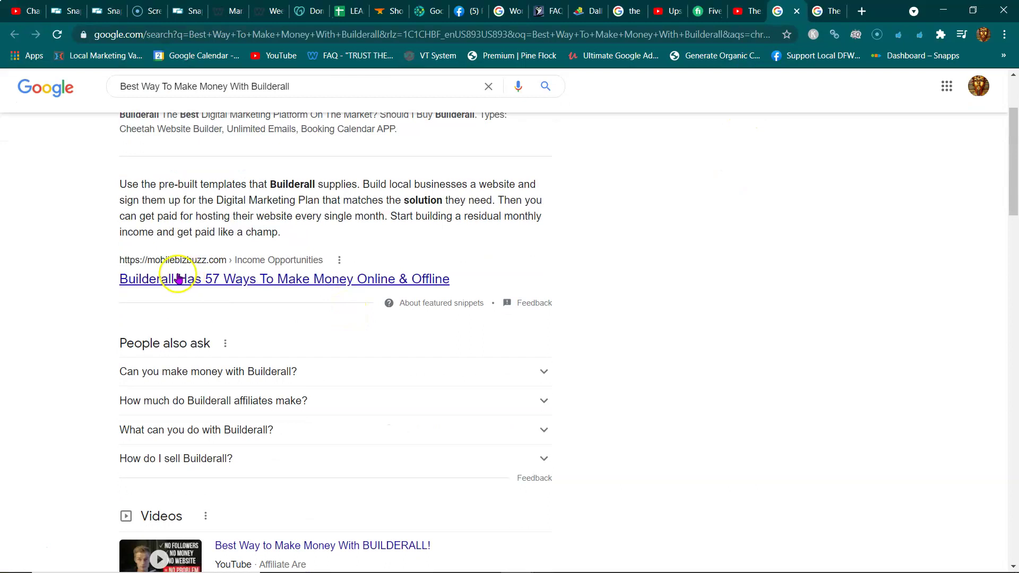
click(204, 277)
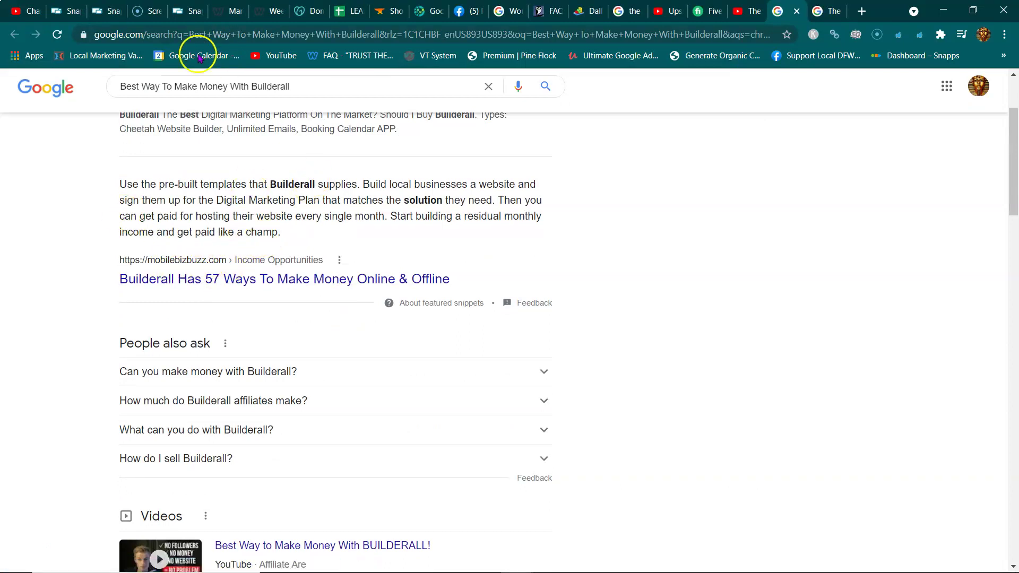
scroll(262, 175, down, 5)
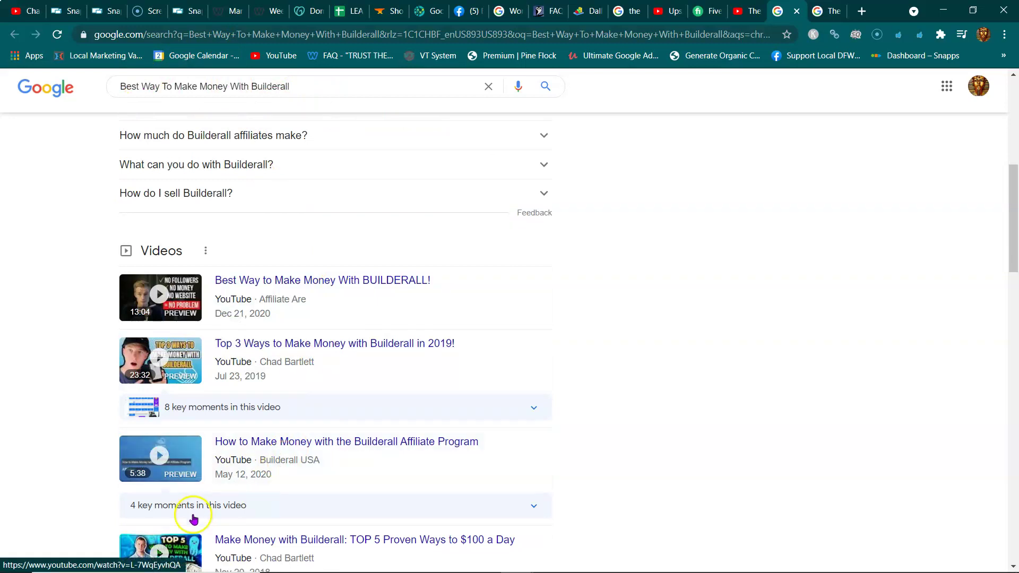
scroll(247, 466, down, 2)
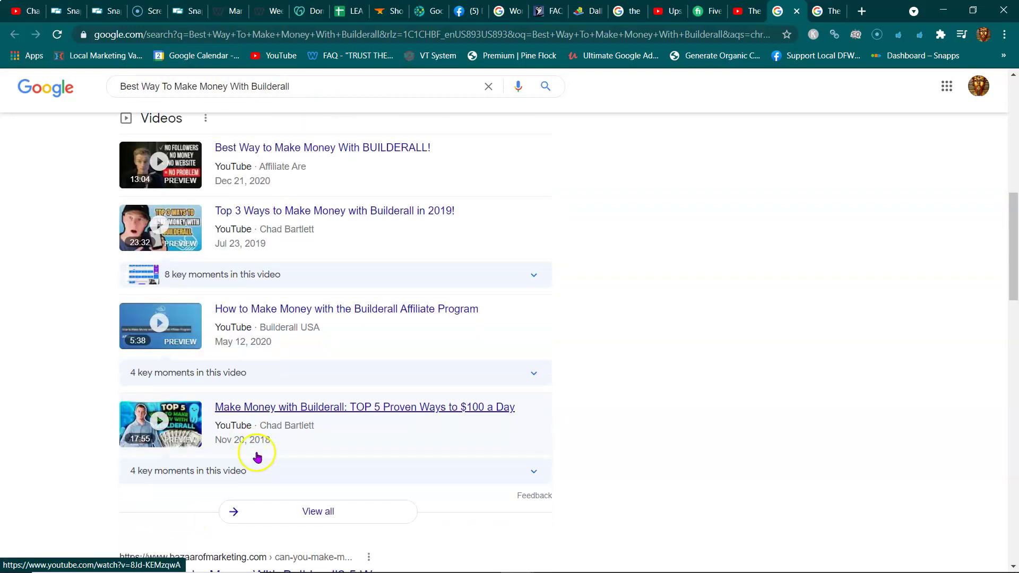
scroll(96, 515, down, 5)
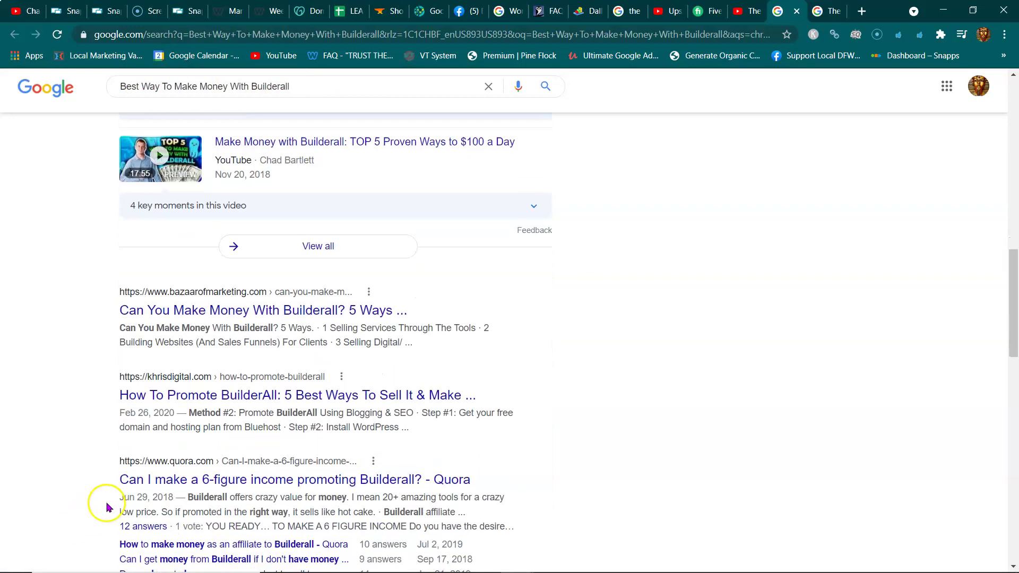
scroll(107, 505, down, 5)
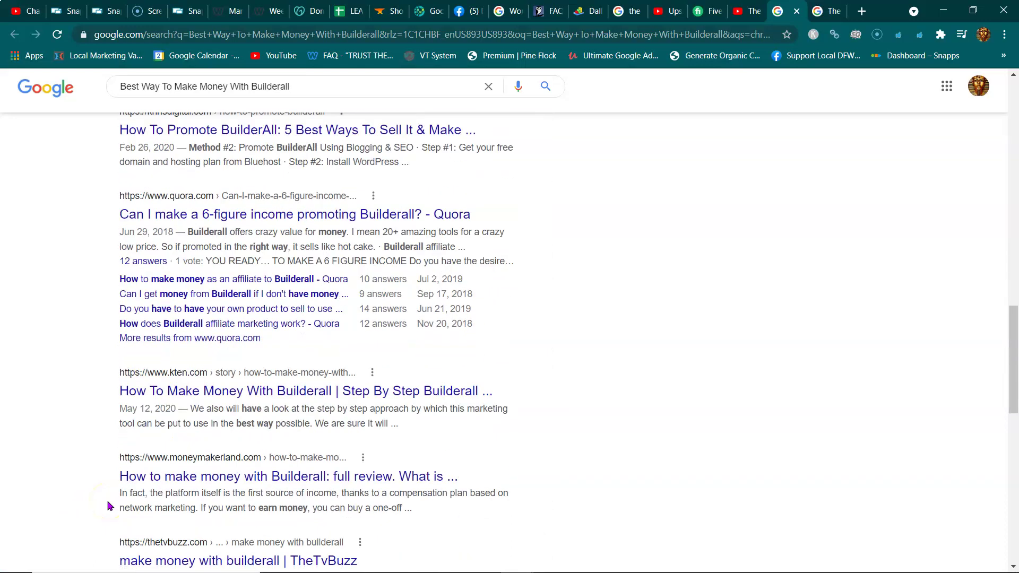
scroll(111, 502, down, 5)
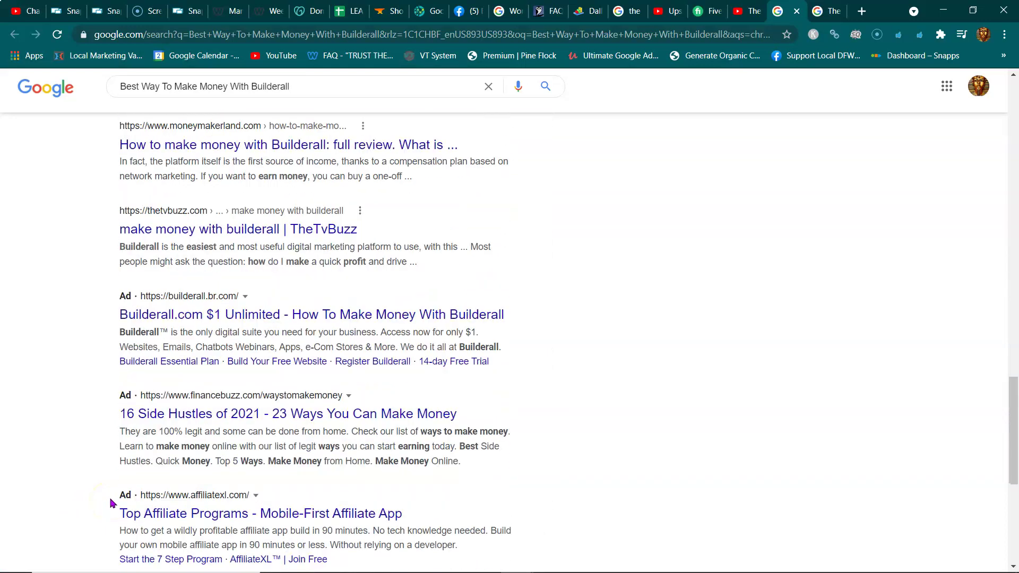
scroll(149, 460, up, 6)
Go from the Builderall video back to the Upshot Solutions channel page
click(673, 14)
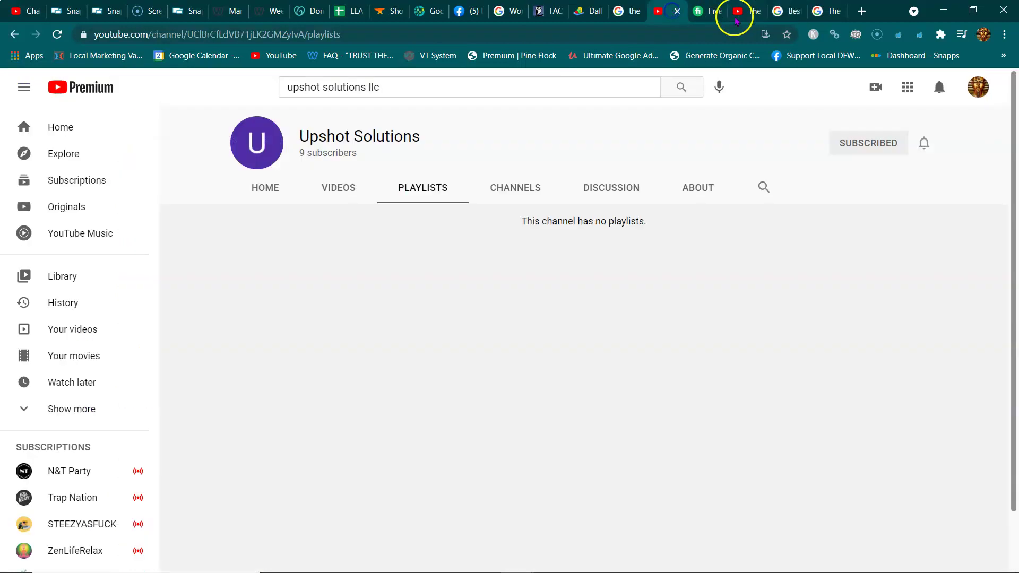
click(735, 15)
scroll(421, 323, down, 4)
scroll(415, 331, up, 5)
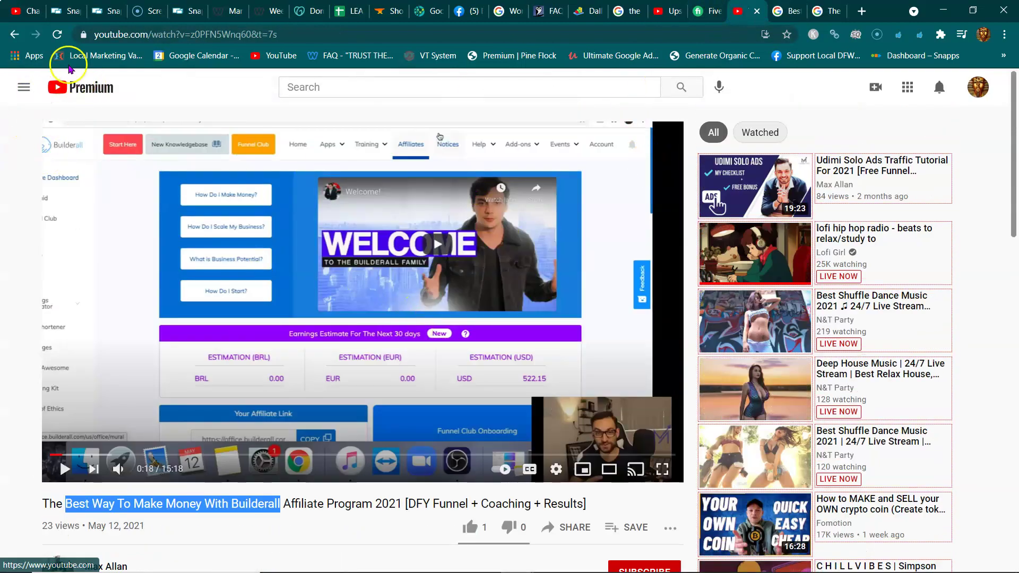
click(15, 35)
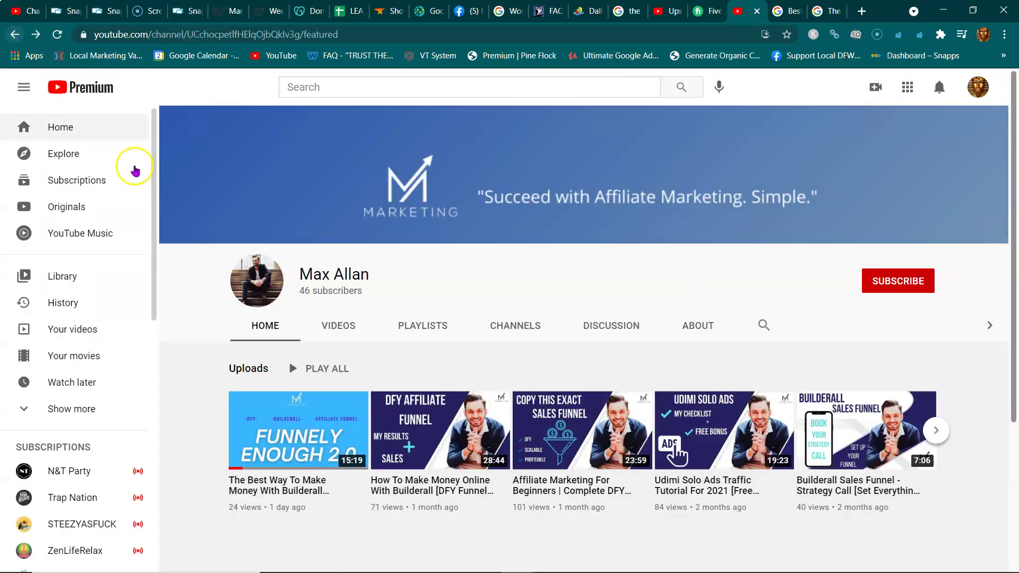
scroll(465, 352, down, 3)
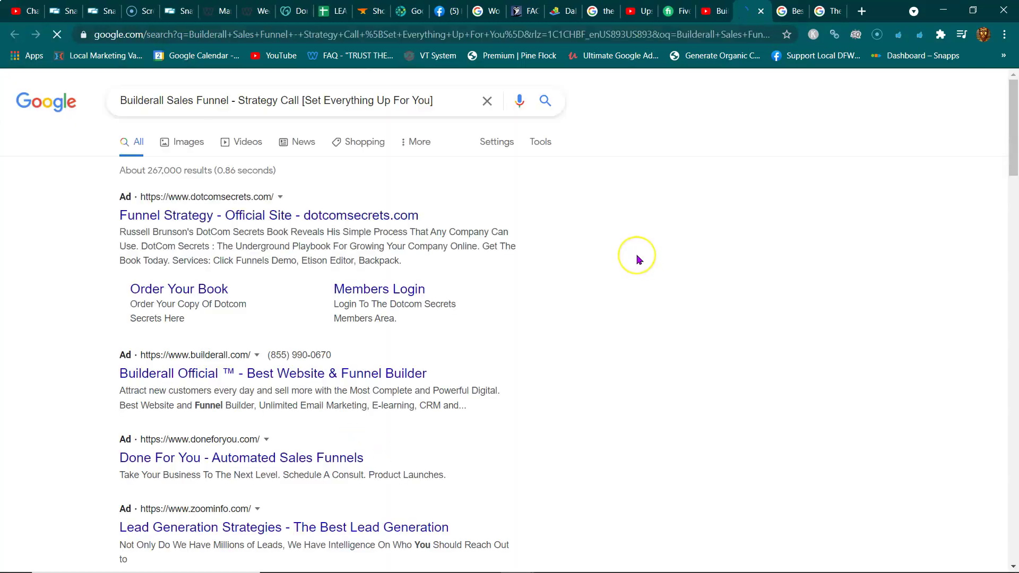
Shorten the search to 'Builderall Sales Funnel' and run it
scroll(638, 259, down, 5)
scroll(639, 259, down, 2)
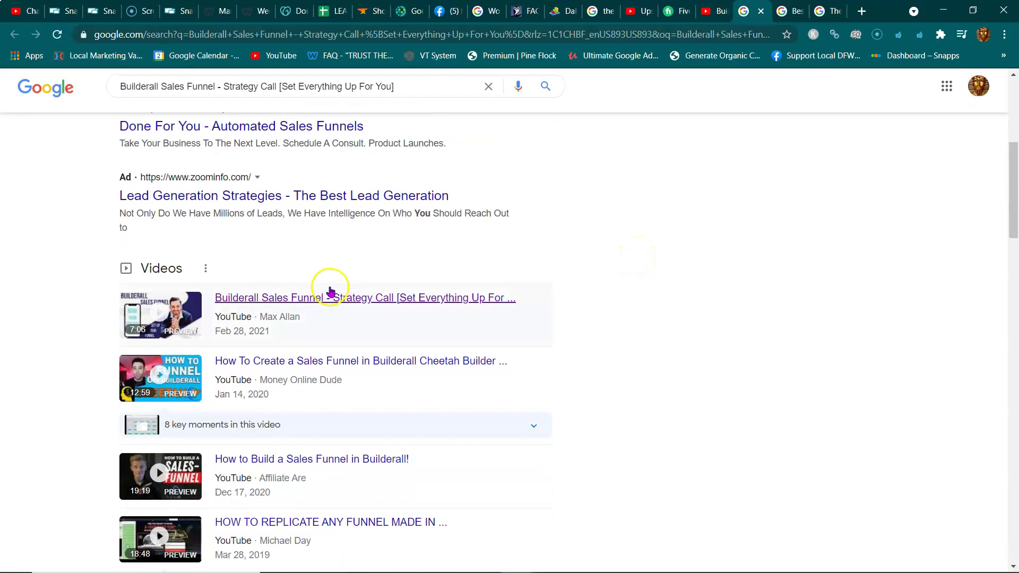
scroll(369, 101, up, 7)
drag(439, 101, 256, 142)
key(BackSpace)
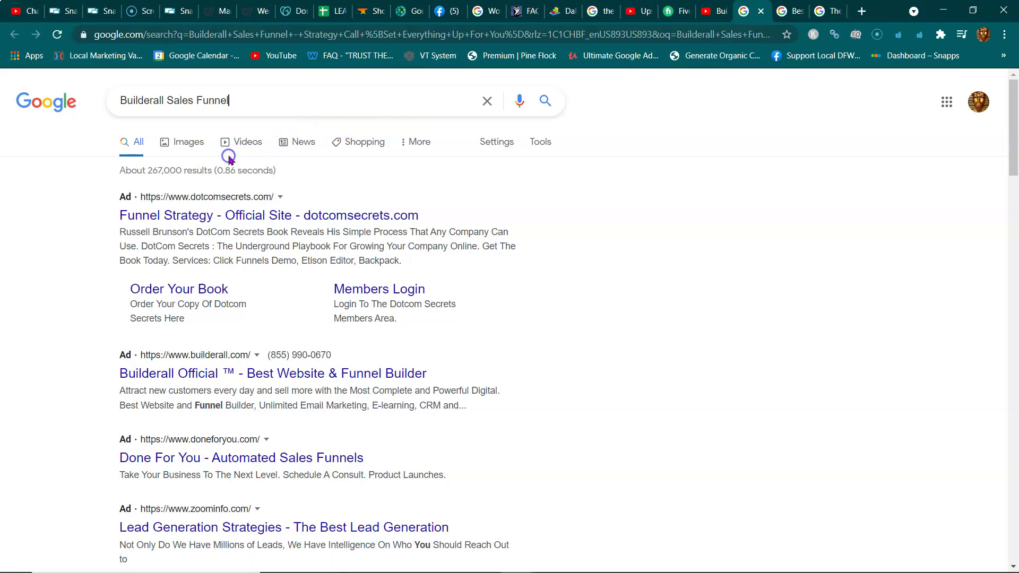
key(Return)
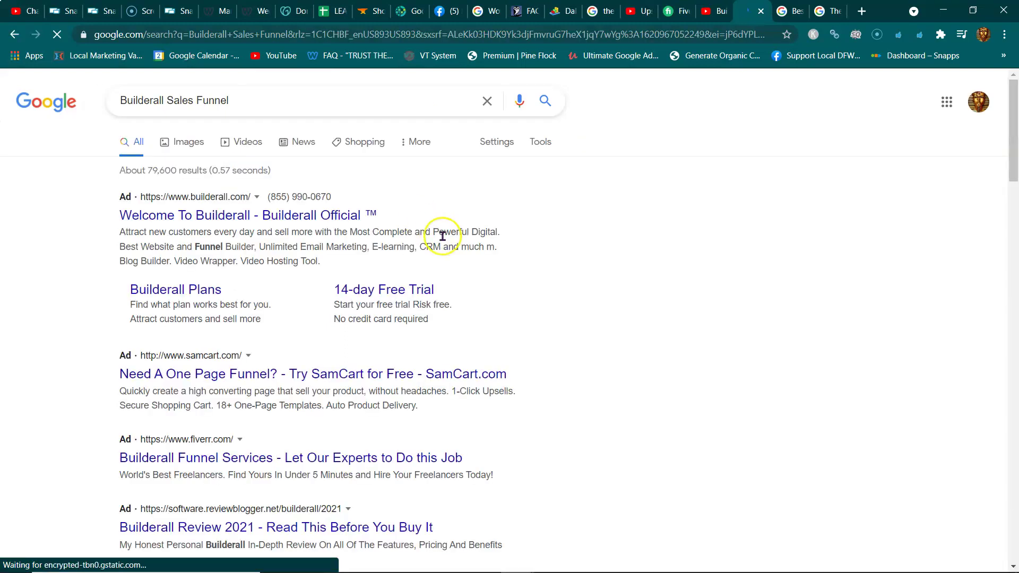
Review how the videos rank in the results, then return to the YouTube video tab
scroll(445, 236, down, 5)
scroll(445, 242, down, 3)
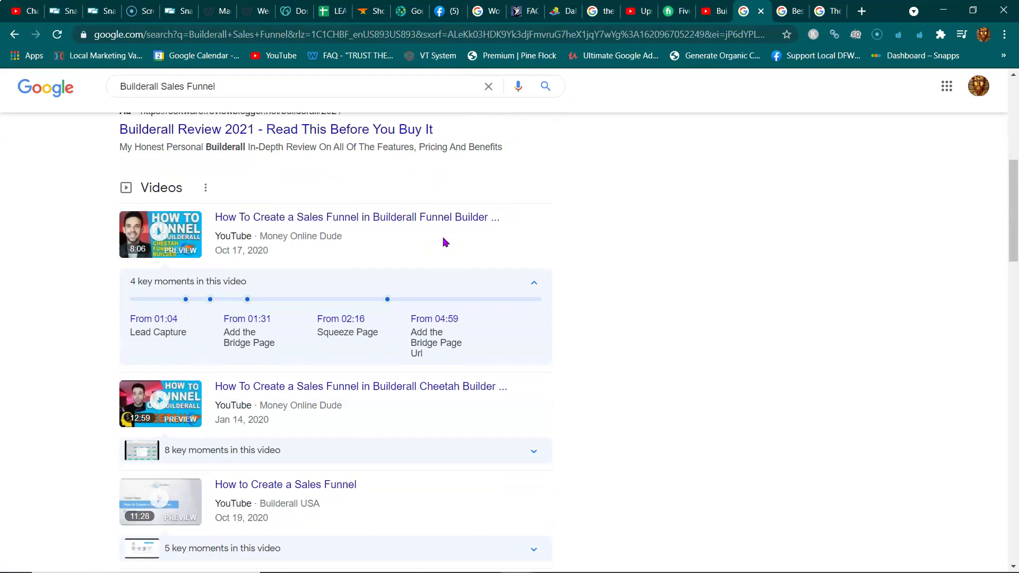
scroll(444, 243, down, 4)
scroll(445, 243, down, 8)
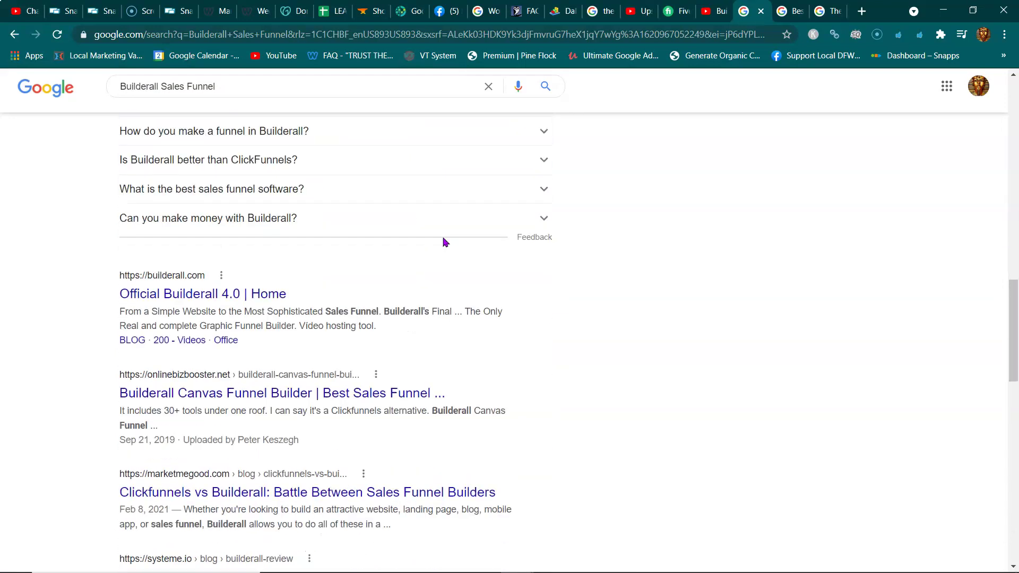
scroll(445, 242, down, 2)
scroll(445, 242, up, 10)
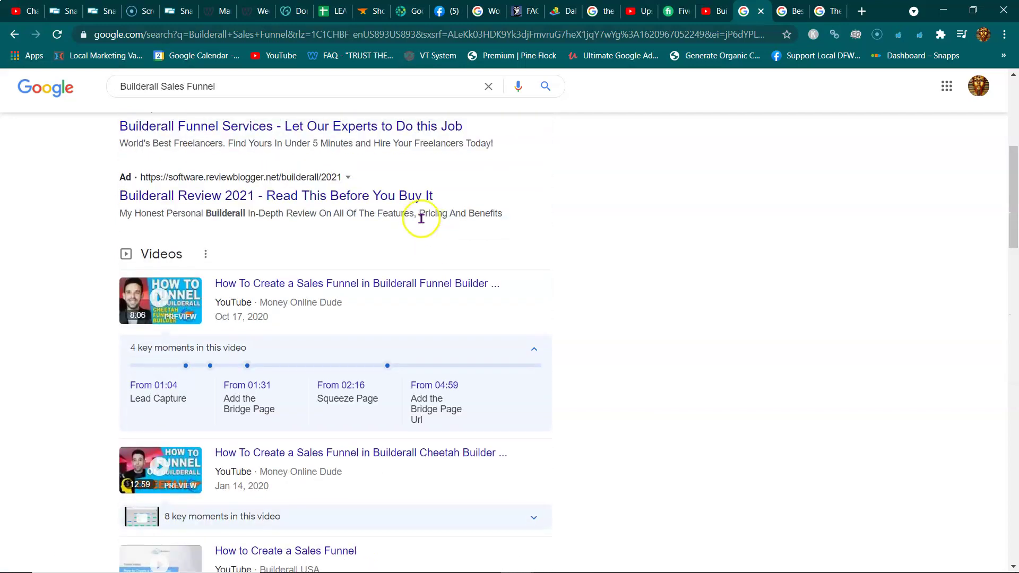
scroll(421, 218, up, 6)
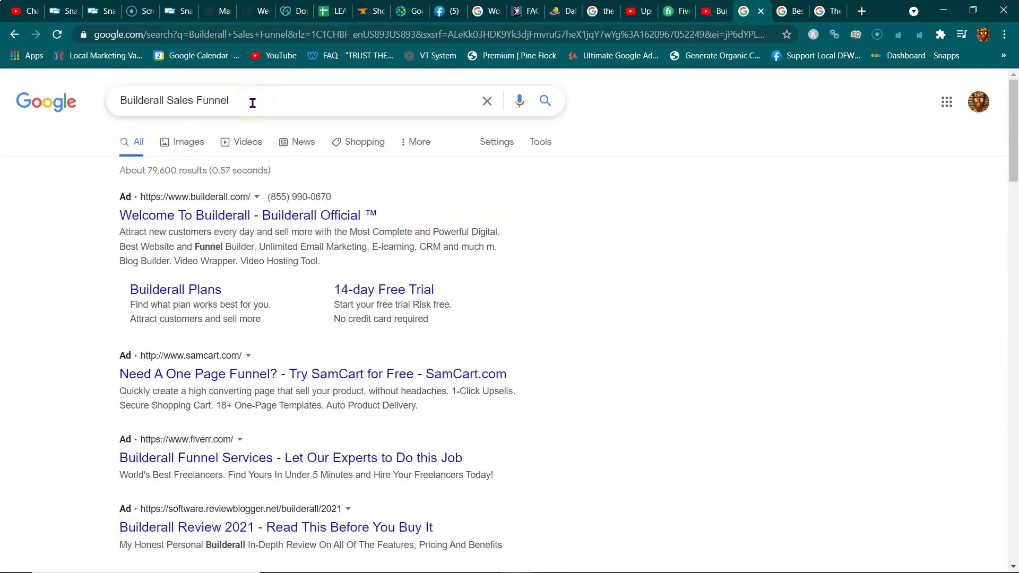
click(714, 11)
scroll(259, 287, down, 2)
scroll(221, 388, up, 2)
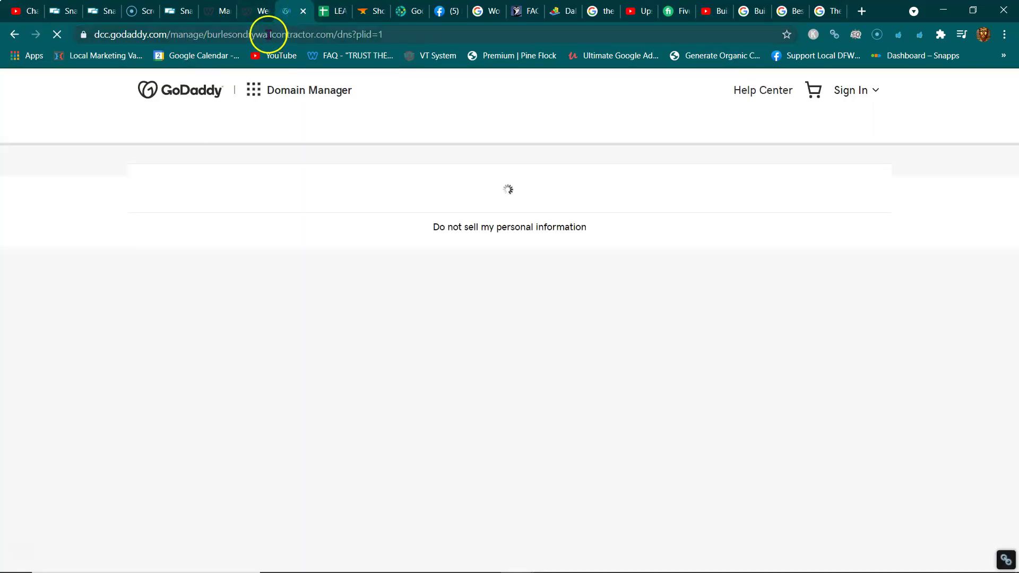
Select the GoDaddy page address in the address bar
double_click(270, 34)
triple_click(270, 36)
double_click(270, 36)
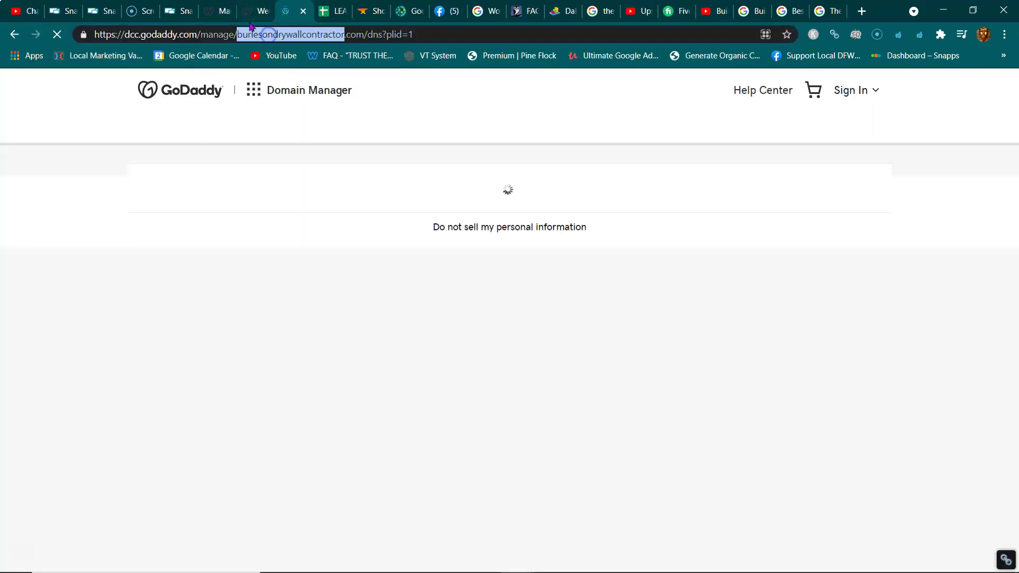
Show and select the full upshotsolutionsllc.com bonus.html page address
click(219, 13)
click(284, 35)
double_click(284, 35)
triple_click(284, 35)
double_click(284, 34)
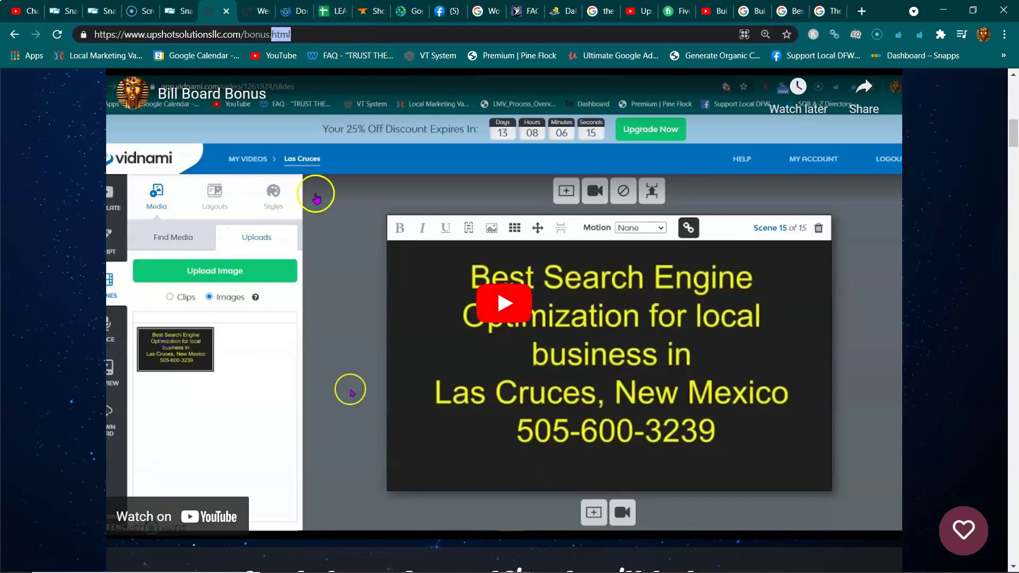
triple_click(313, 36)
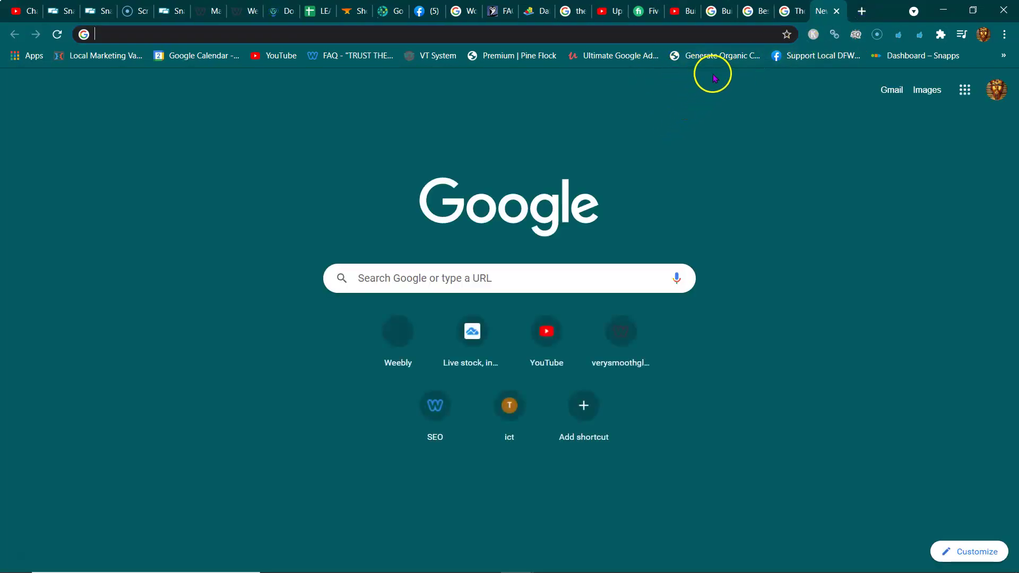
View the Generate Organic Calls PDF at 90% and highlight BACKLINKS before moving to Fiverr
click(725, 56)
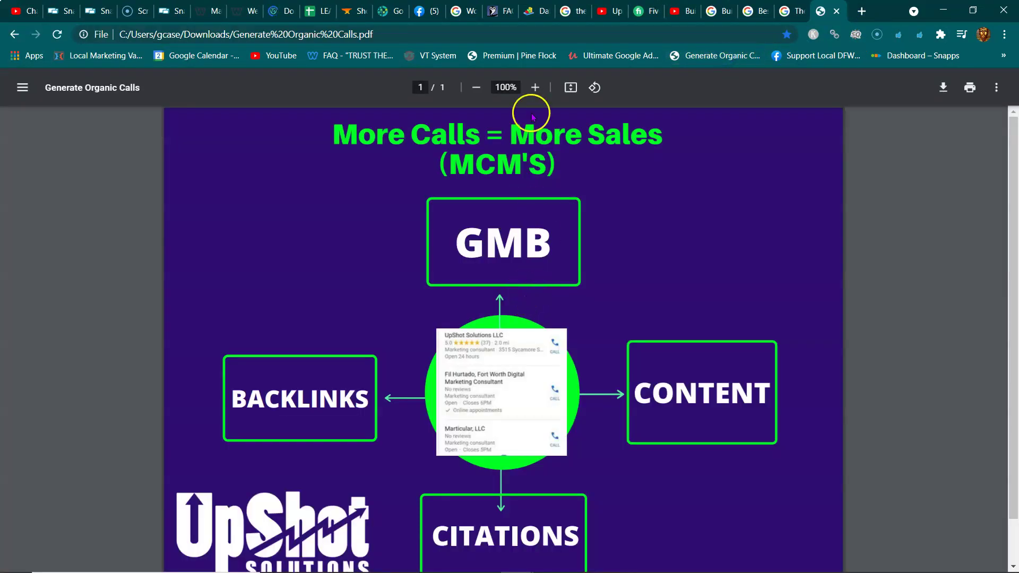
click(474, 98)
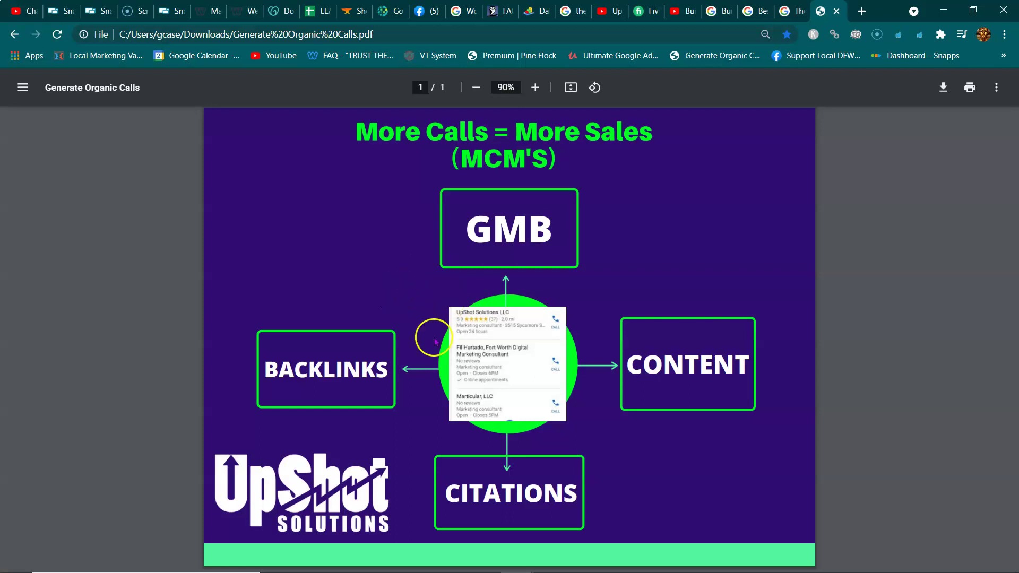
drag(372, 369, 268, 382)
click(355, 393)
click(640, 11)
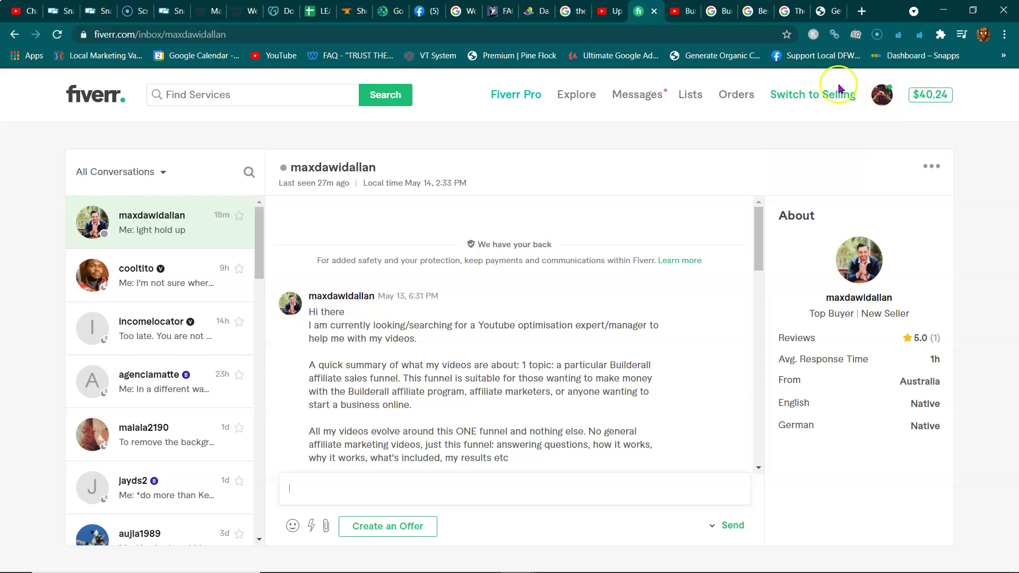
Select the Fiverr inbox address and the username at its end, then return to the strategy call video
click(440, 34)
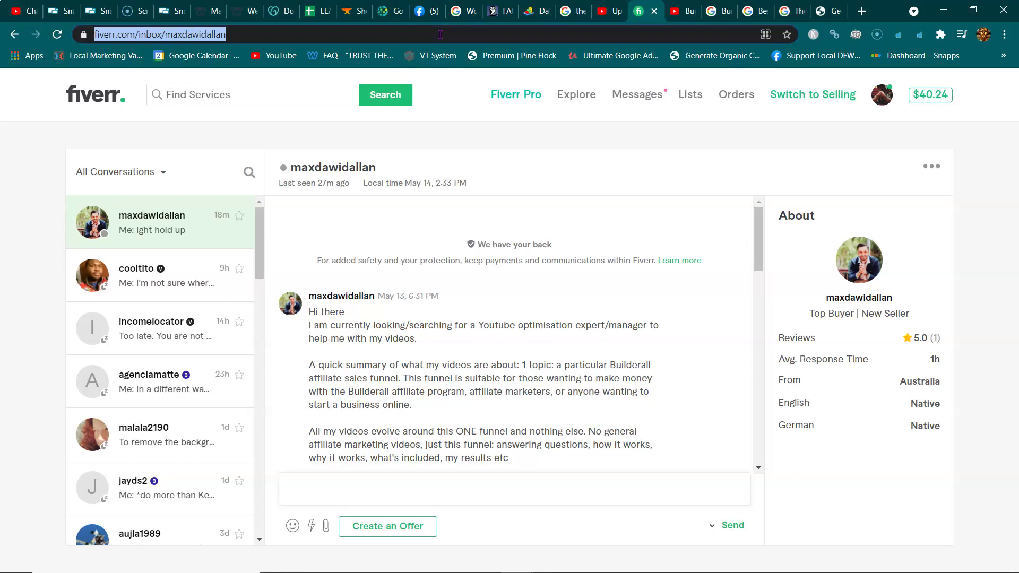
double_click(440, 34)
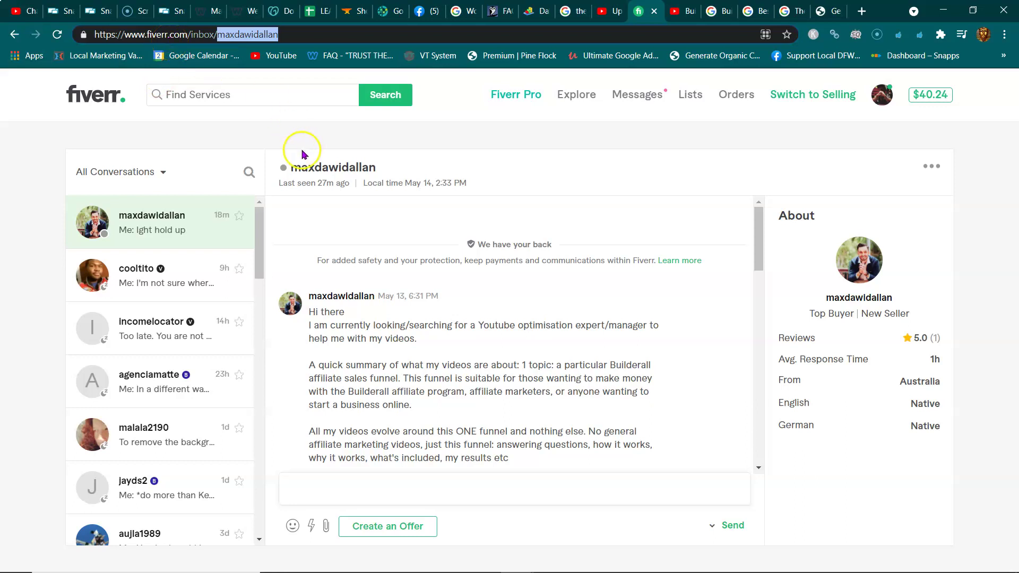
click(608, 11)
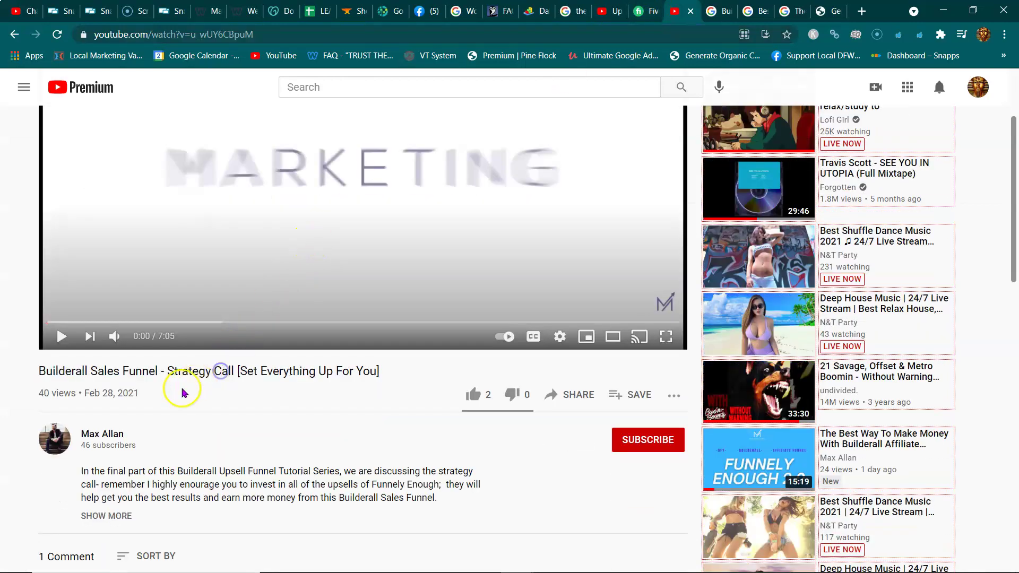
Highlight 'Builderall Sales Funnel' in the video title, then move on to the bonus page
drag(158, 373, 43, 370)
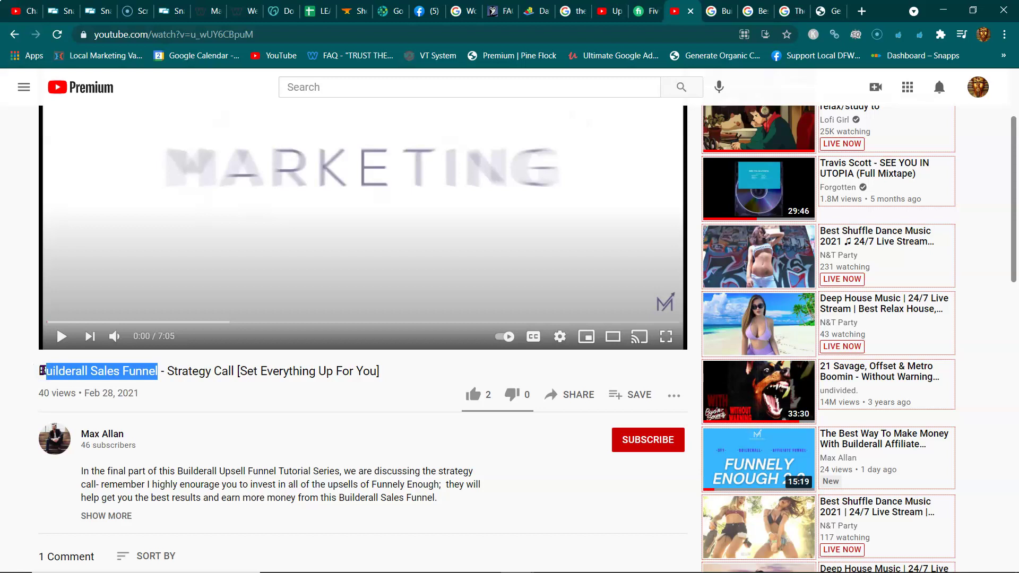
click(250, 10)
Review the Snapps UpShot home page and its editor address, then highlight the YouTube title keyword
click(212, 19)
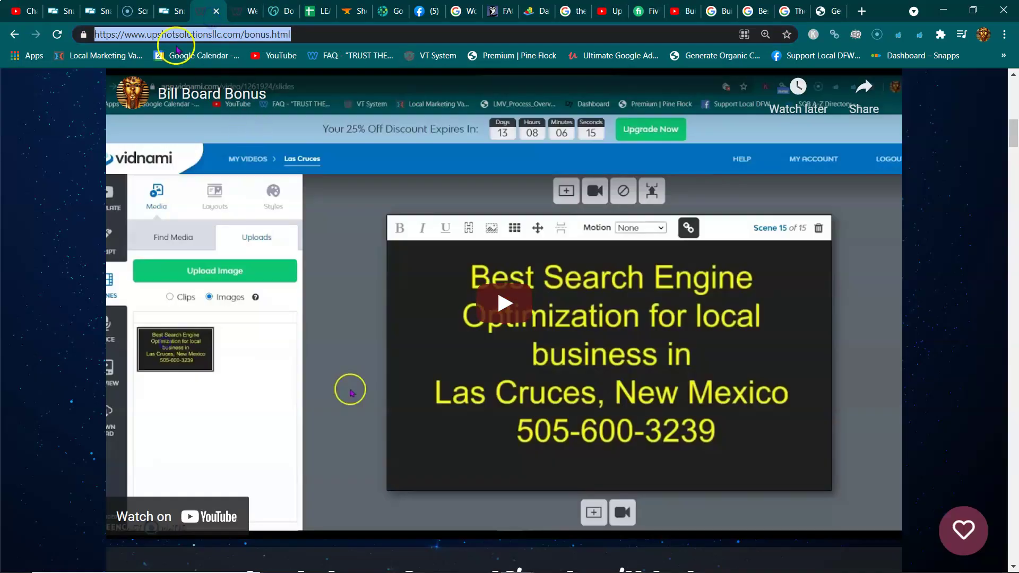
click(166, 11)
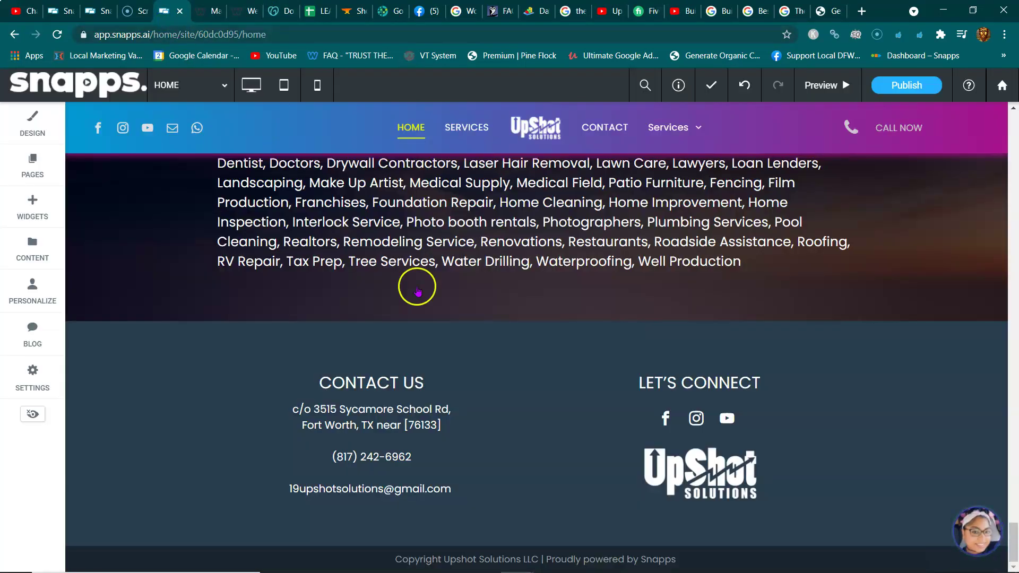
scroll(409, 366, up, 5)
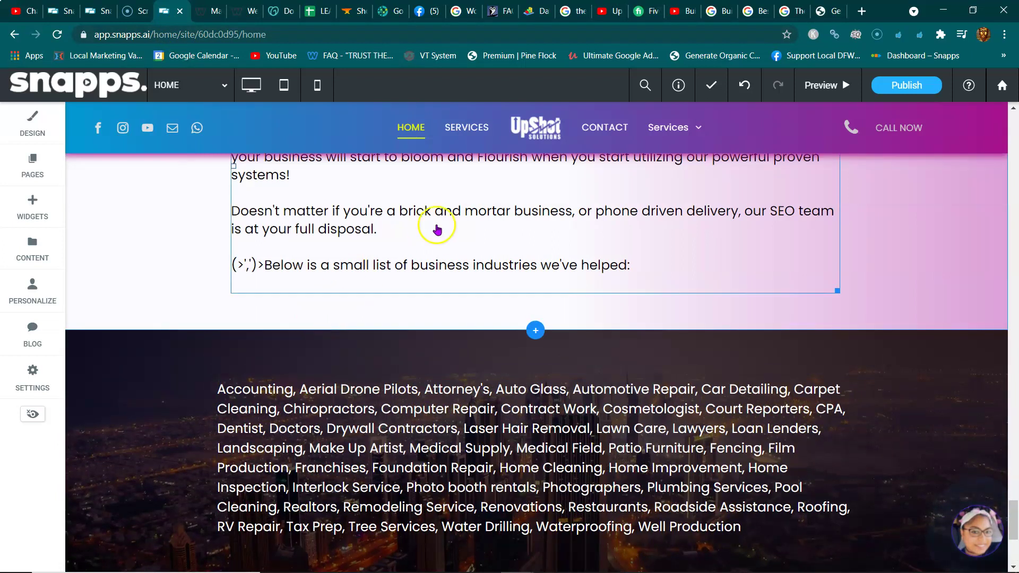
double_click(401, 35)
click(401, 34)
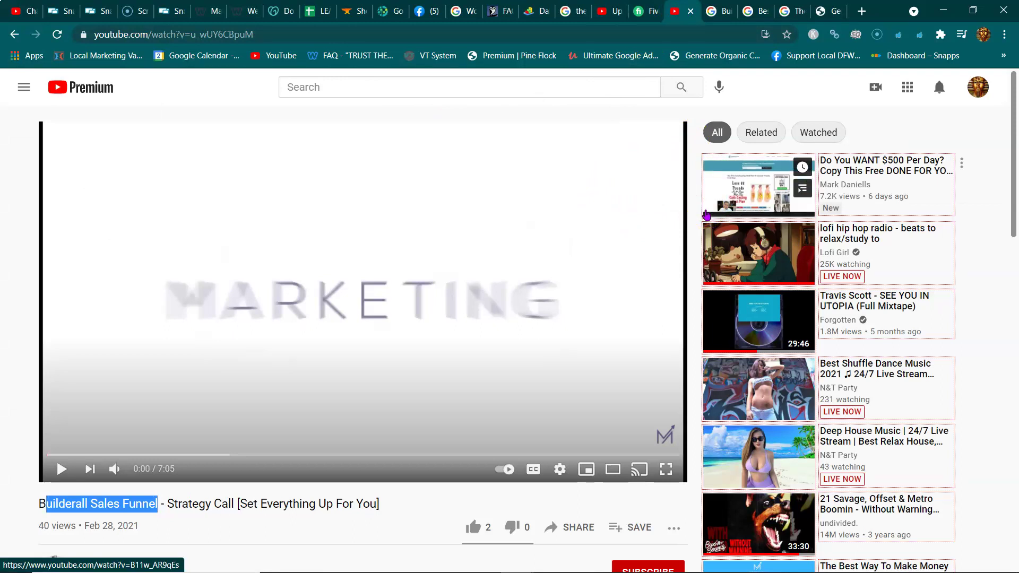
drag(76, 503, 180, 500)
click(25, 552)
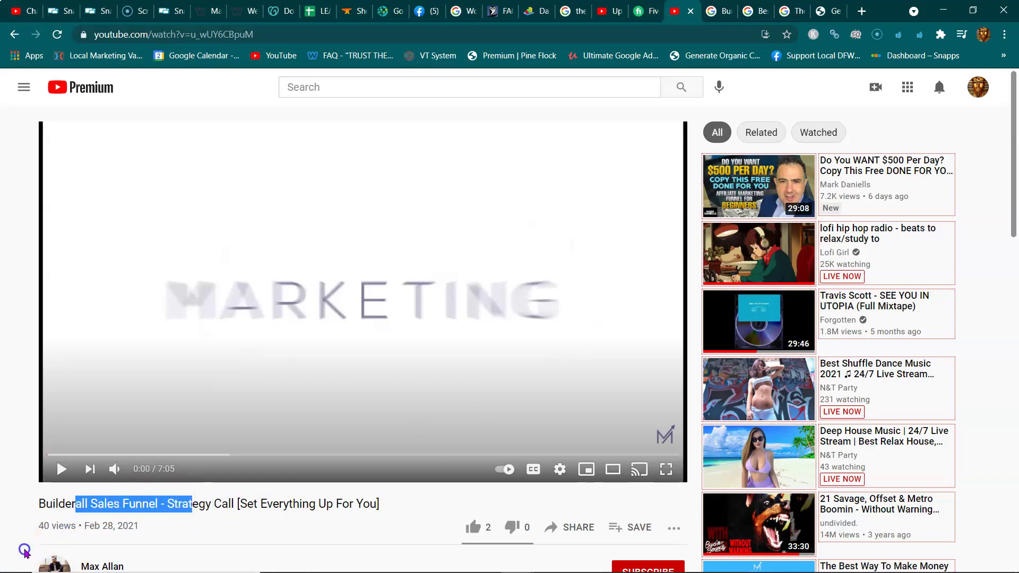